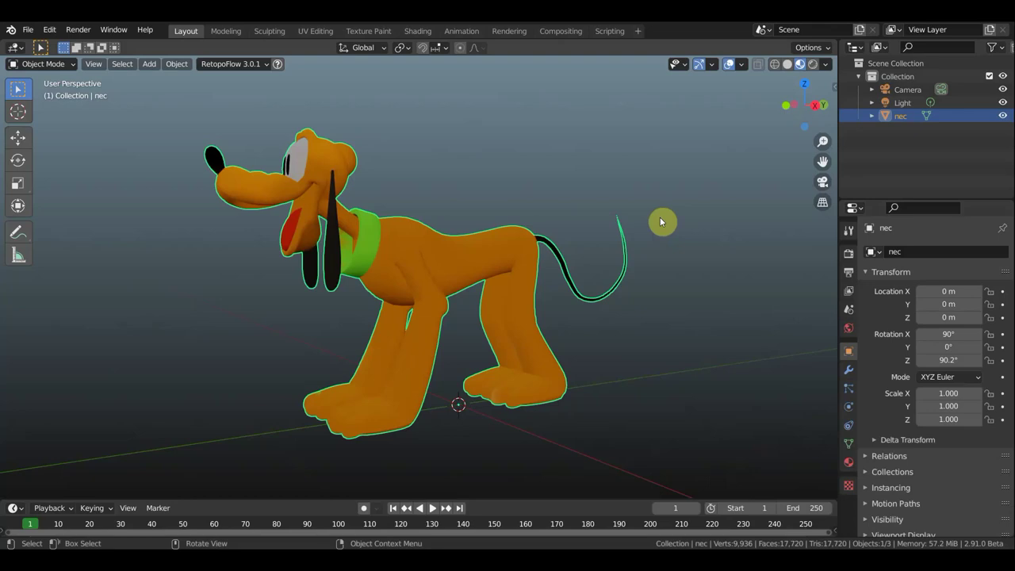
# - Orbit to a side view, switch to Wireframe shading, and zoom around to inspect the dog's mesh
pyautogui.moveTo(662, 223); pyautogui.dragTo(608, 231, button='middle')
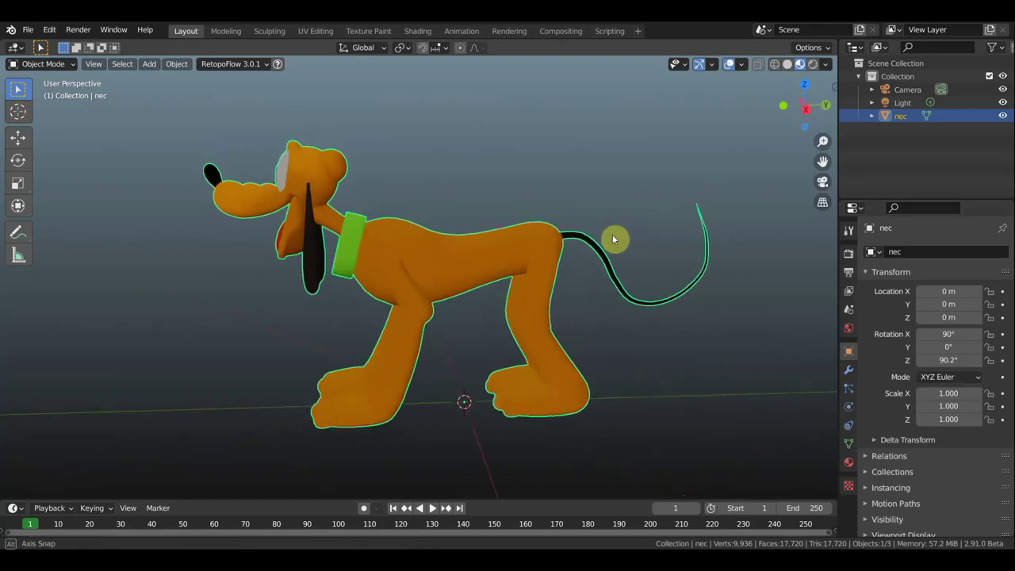
pyautogui.click(774, 65)
pyautogui.scroll(3, 595, 242)
pyautogui.scroll(-1, 594, 242)
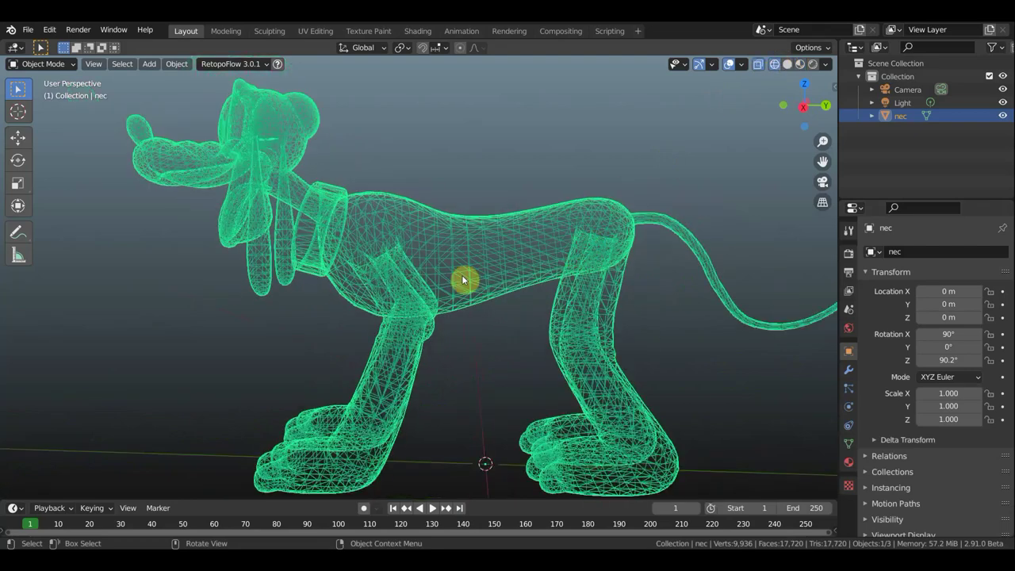
pyautogui.scroll(-3, 437, 344)
pyautogui.scroll(5, 437, 344)
pyautogui.scroll(2, 437, 344)
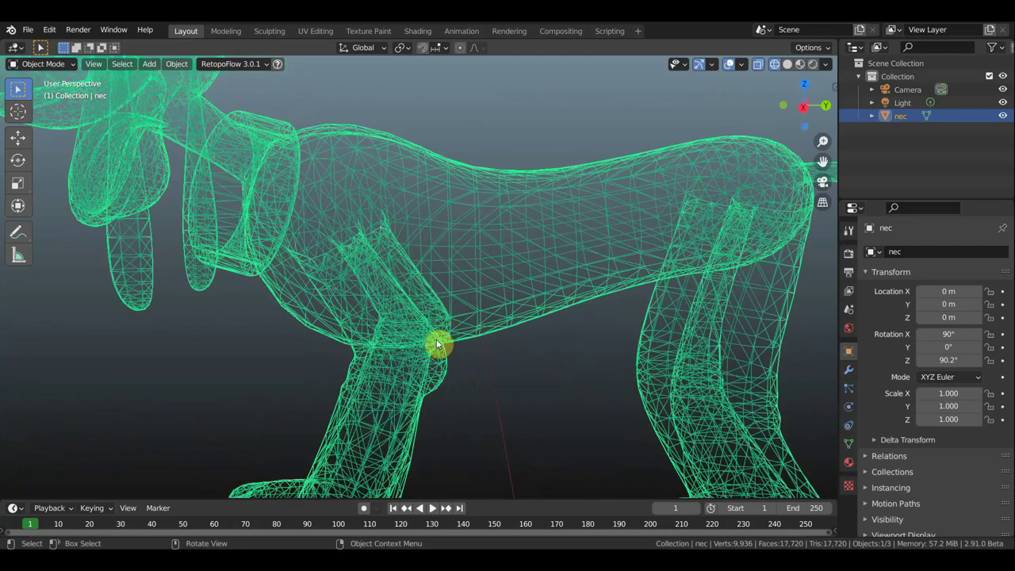
pyautogui.scroll(-3, 437, 344)
pyautogui.scroll(-3, 437, 345)
pyautogui.moveTo(455, 181)
pyautogui.mouseDown(button='middle')
pyautogui.moveTo(552, 196)
pyautogui.moveTo(663, 191)
pyautogui.moveTo(519, 170)
pyautogui.mouseUp(button='middle')
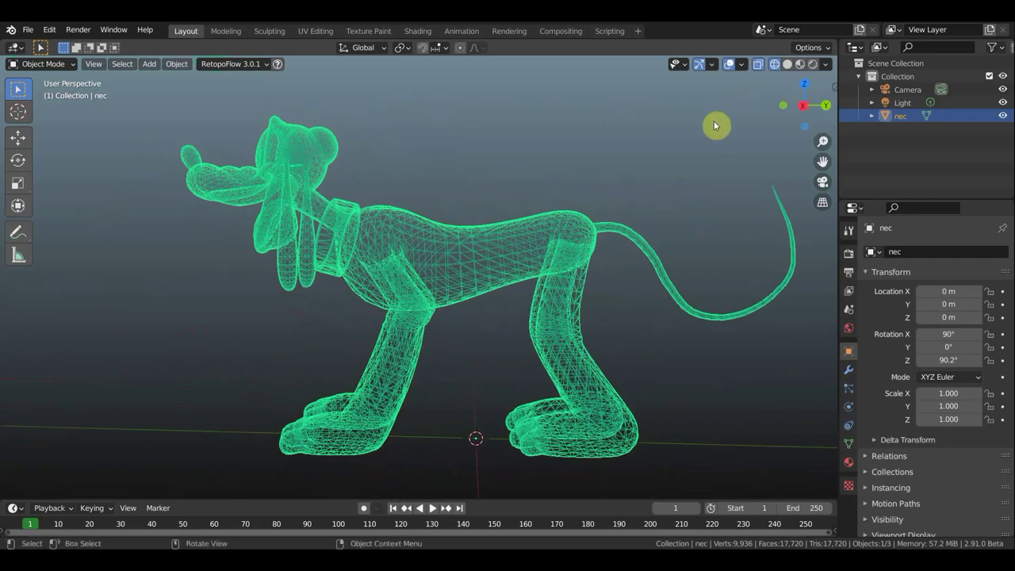
pyautogui.scroll(-1, 705, 138)
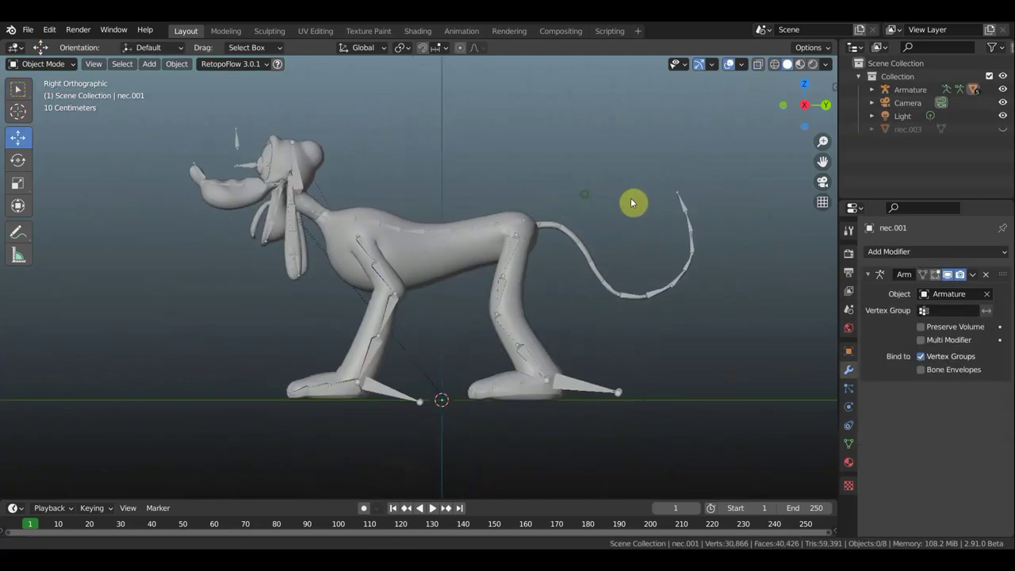
# - Select the armature, enter Pose Mode, and pull the front foot bone forward and up
pyautogui.scroll(1, 525, 282)
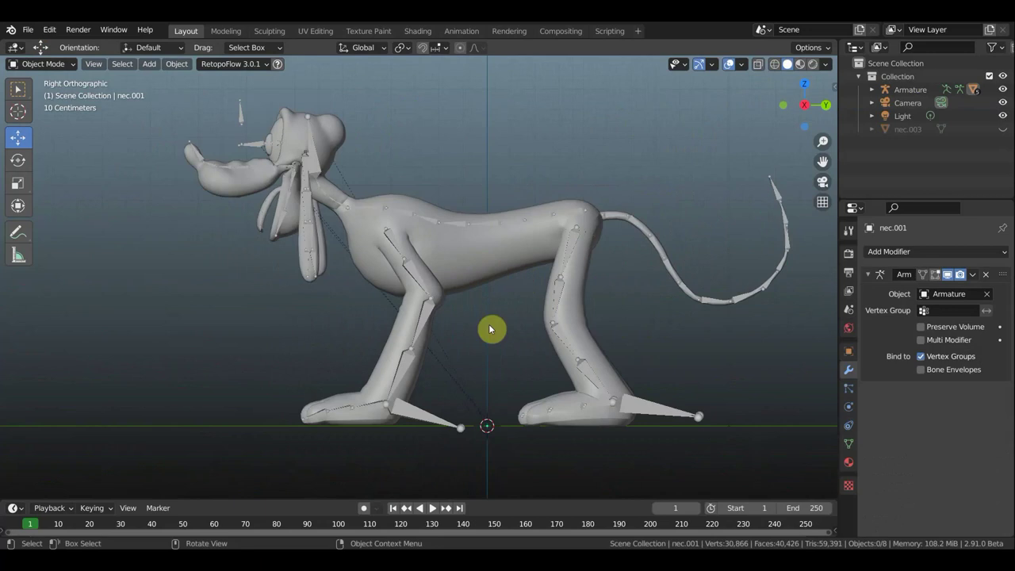
pyautogui.click(426, 420)
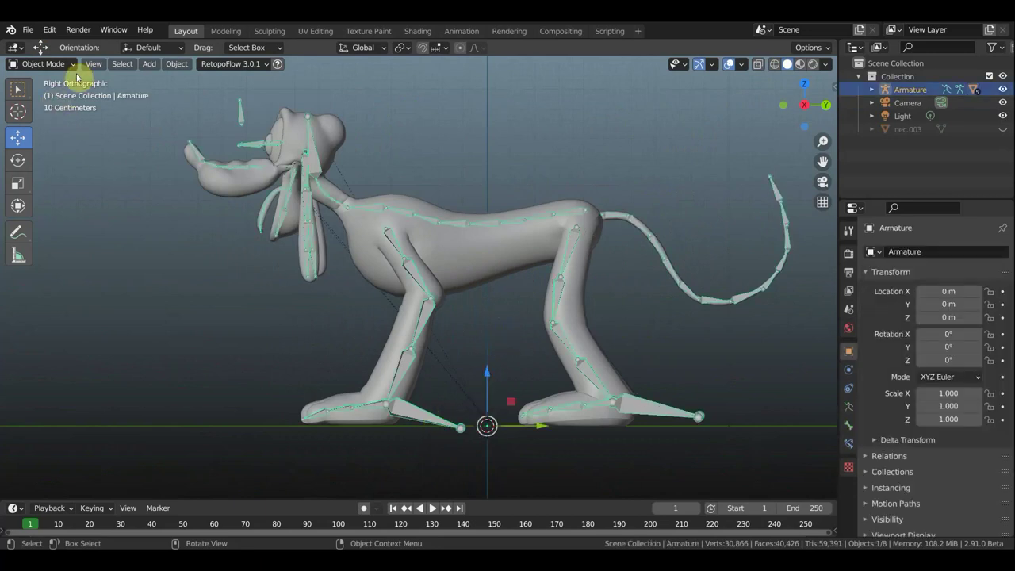
pyautogui.click(45, 63)
pyautogui.click(49, 109)
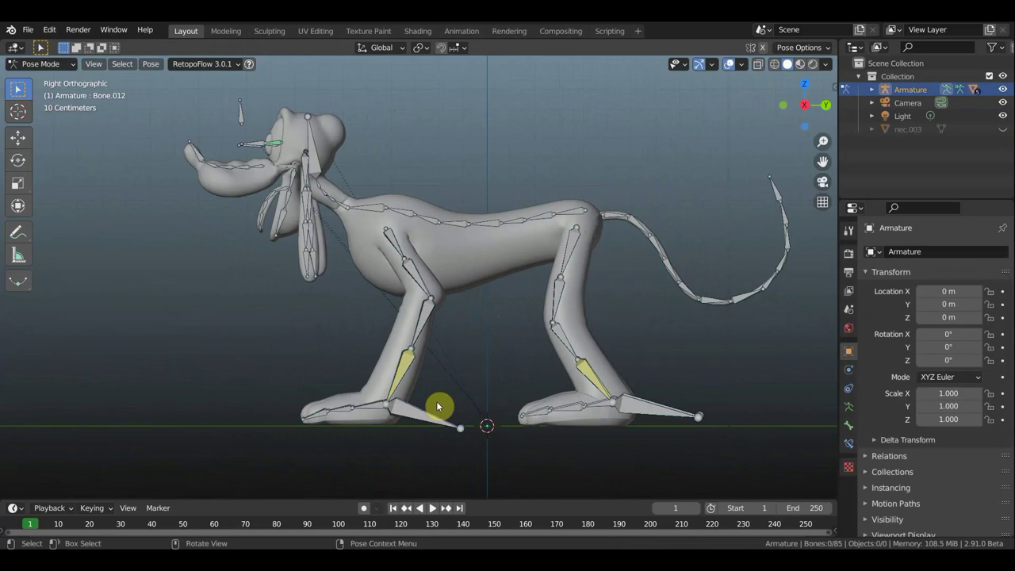
pyautogui.moveTo(440, 411)
pyautogui.mouseDown()
pyautogui.moveTo(286, 286)
pyautogui.moveTo(295, 323)
pyautogui.mouseUp()
# - Reframe the posed dog, select its head bone, and view the pose from above
pyautogui.scroll(2, 324, 283)
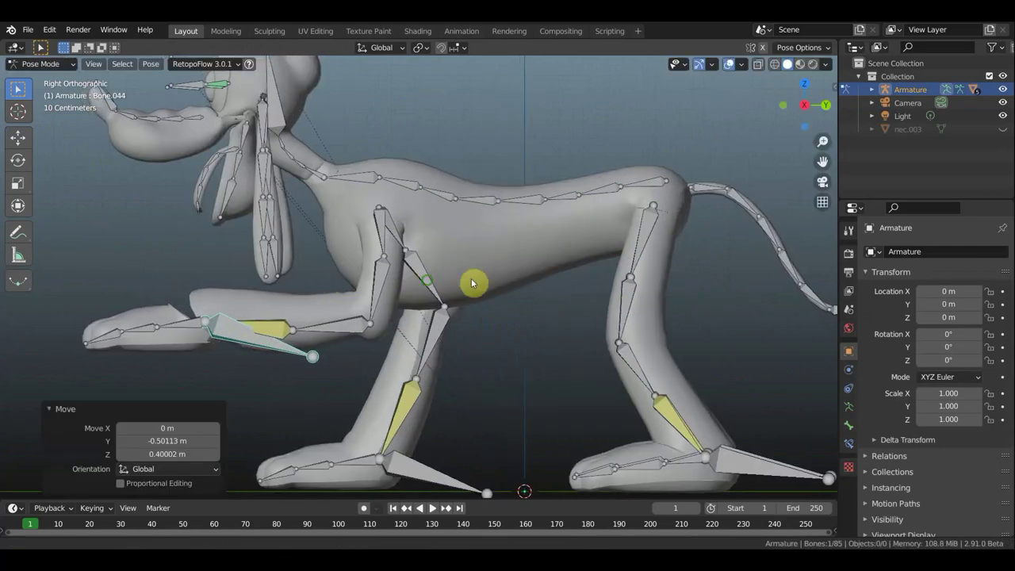
pyautogui.keyDown('shift'); pyautogui.moveTo(472, 283); pyautogui.dragTo(505, 284, button='middle'); pyautogui.keyUp('shift')
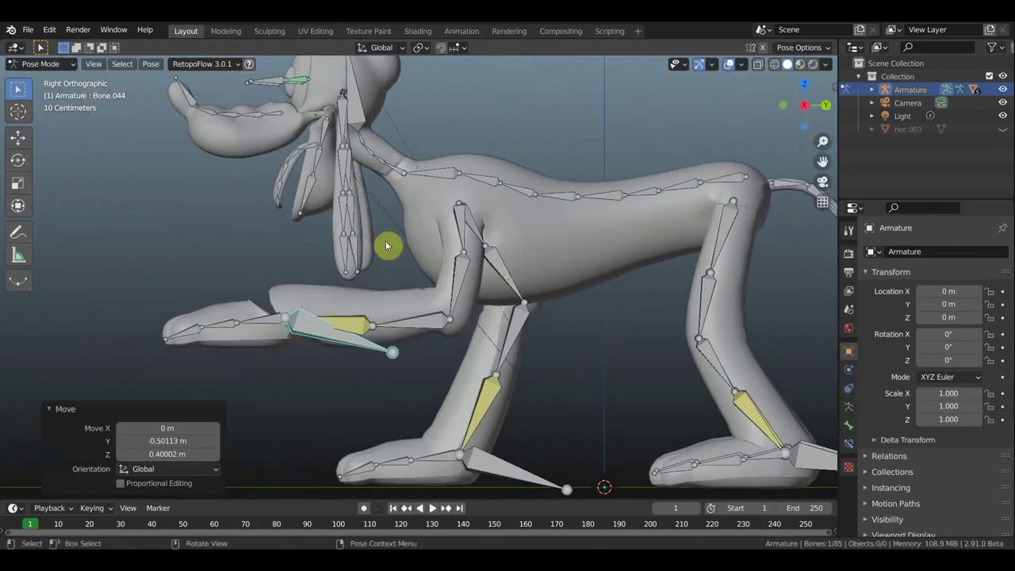
pyautogui.keyDown('shift'); pyautogui.moveTo(385, 325); pyautogui.dragTo(362, 447, button='middle'); pyautogui.keyUp('shift')
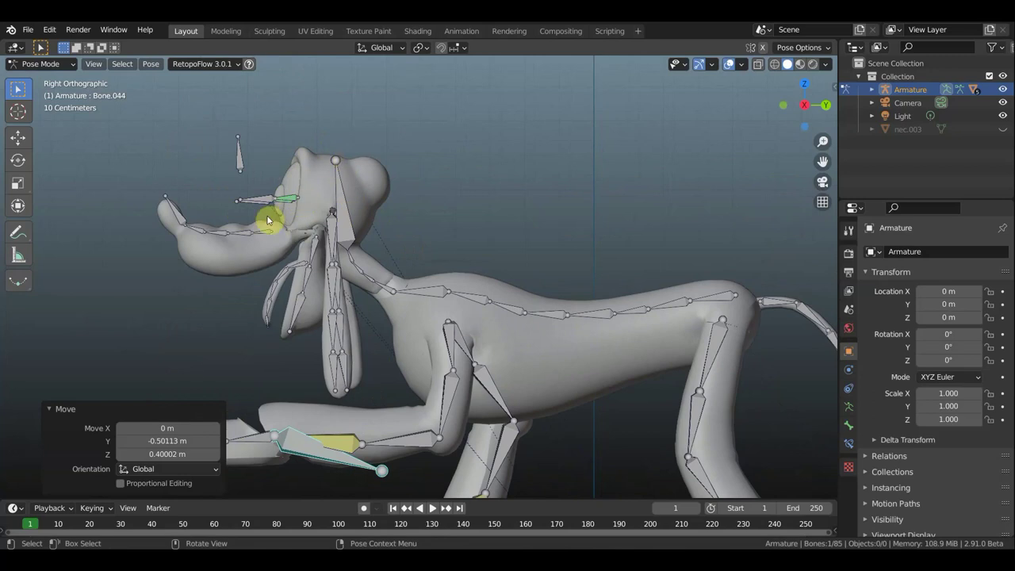
pyautogui.scroll(-1, 350, 255)
pyautogui.keyDown('shift'); pyautogui.moveTo(470, 253); pyautogui.dragTo(406, 226, button='middle'); pyautogui.keyUp('shift')
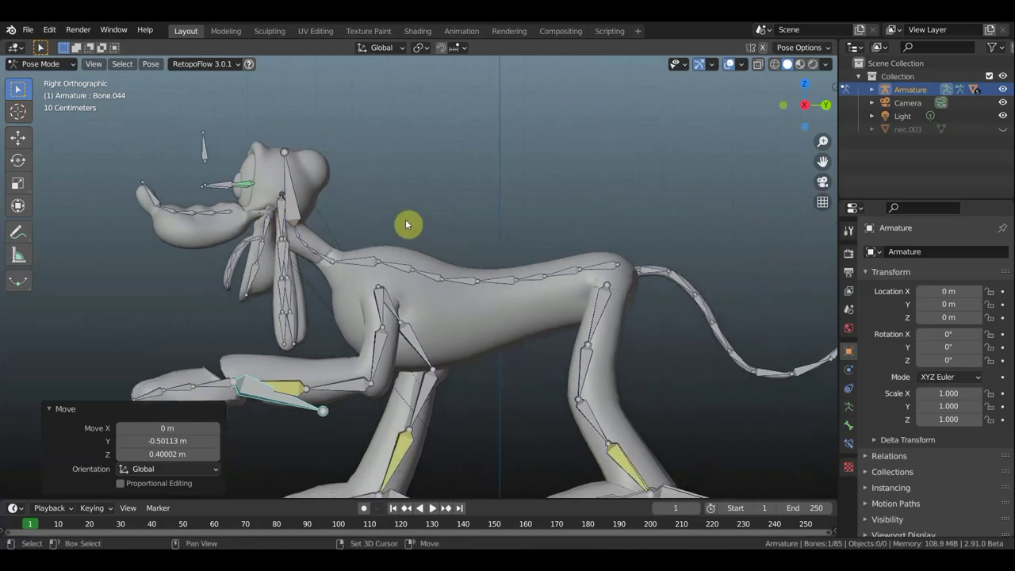
pyautogui.click(298, 170)
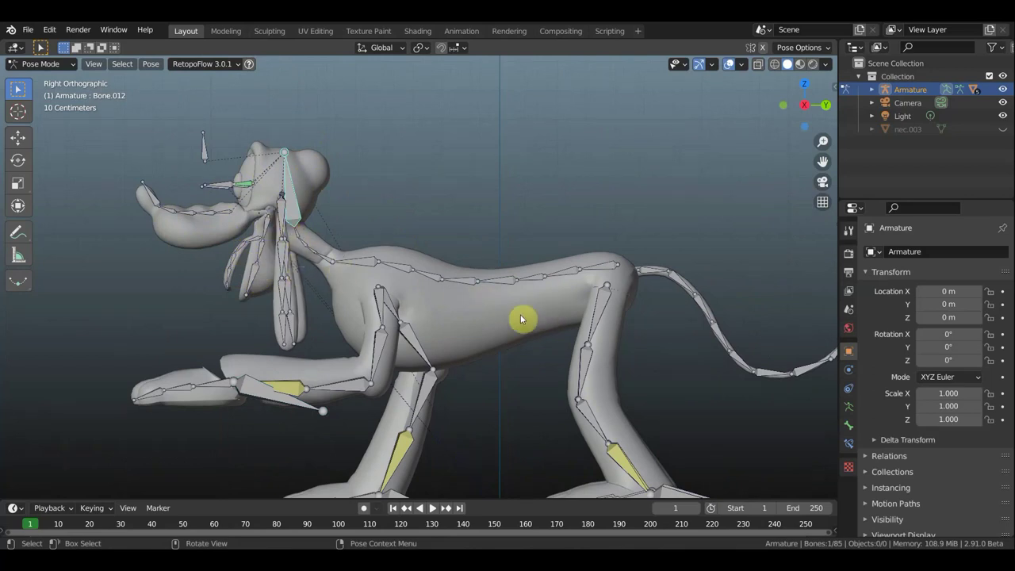
pyautogui.scroll(-2, 520, 314)
pyautogui.scroll(-1, 541, 317)
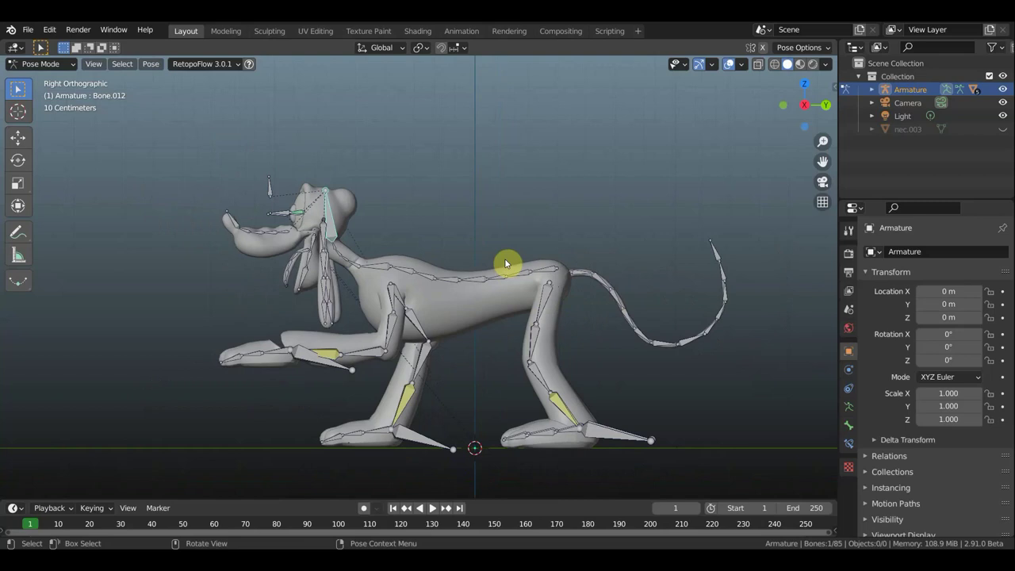
pyautogui.keyDown('shift'); pyautogui.moveTo(560, 193); pyautogui.dragTo(594, 173, button='middle'); pyautogui.keyUp('shift')
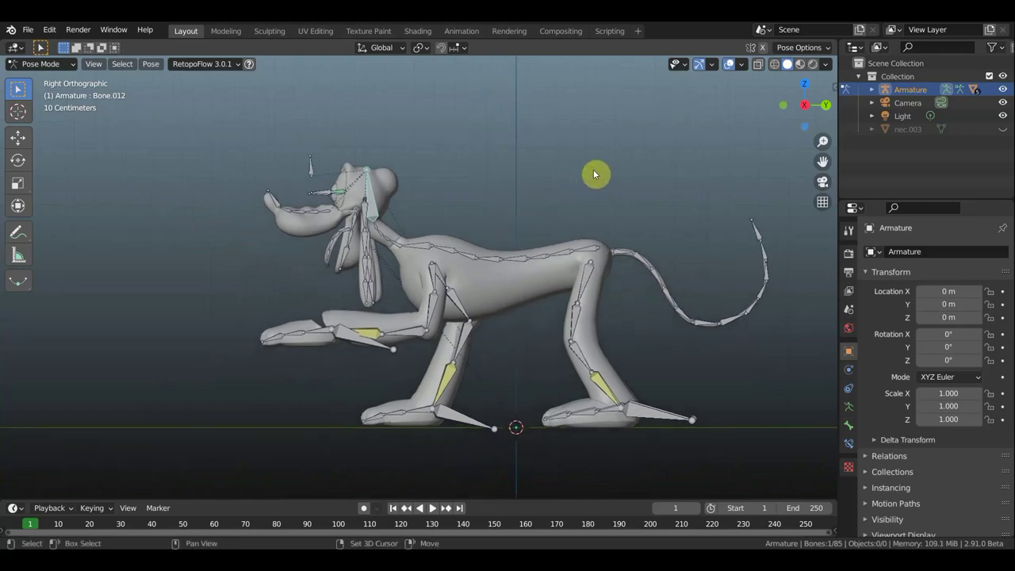
pyautogui.scroll(2, 377, 321)
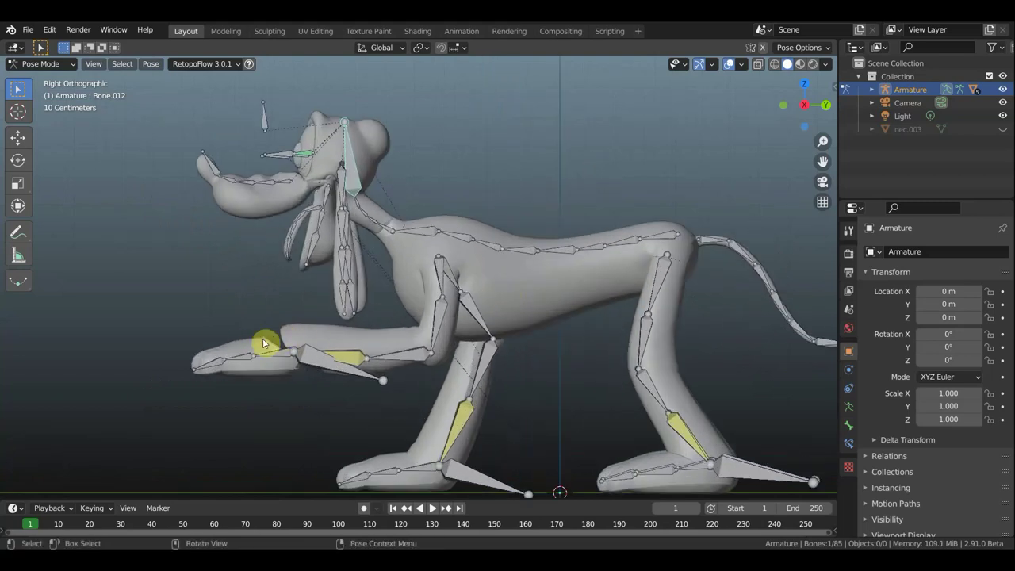
pyautogui.moveTo(300, 343); pyautogui.dragTo(311, 372, button='middle')
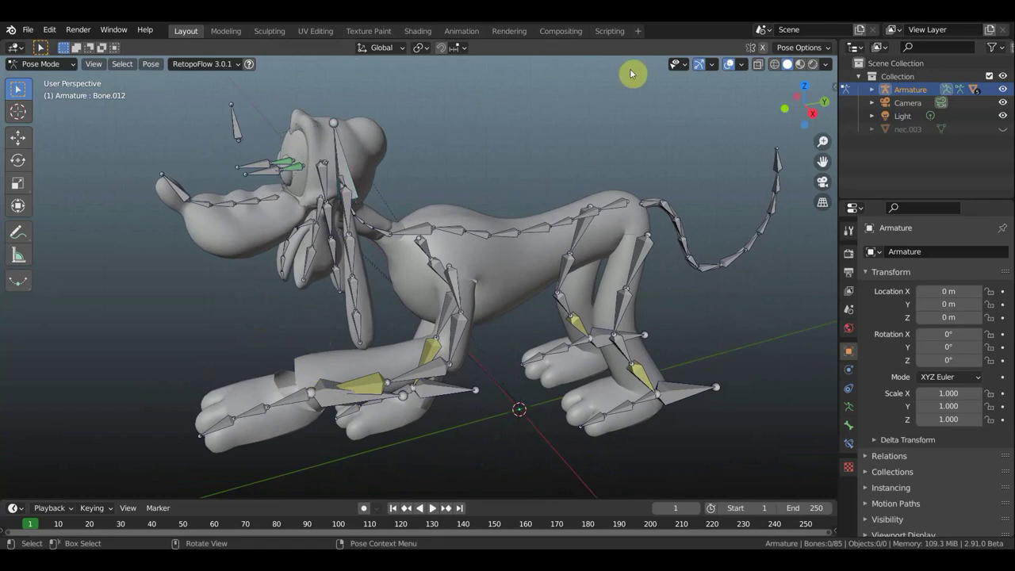
# - Return to Object Mode, select the dog body mesh, and enter Edit Mode zoomed on the front foot
pyautogui.click(70, 63)
pyautogui.click(48, 76)
pyautogui.click(359, 368)
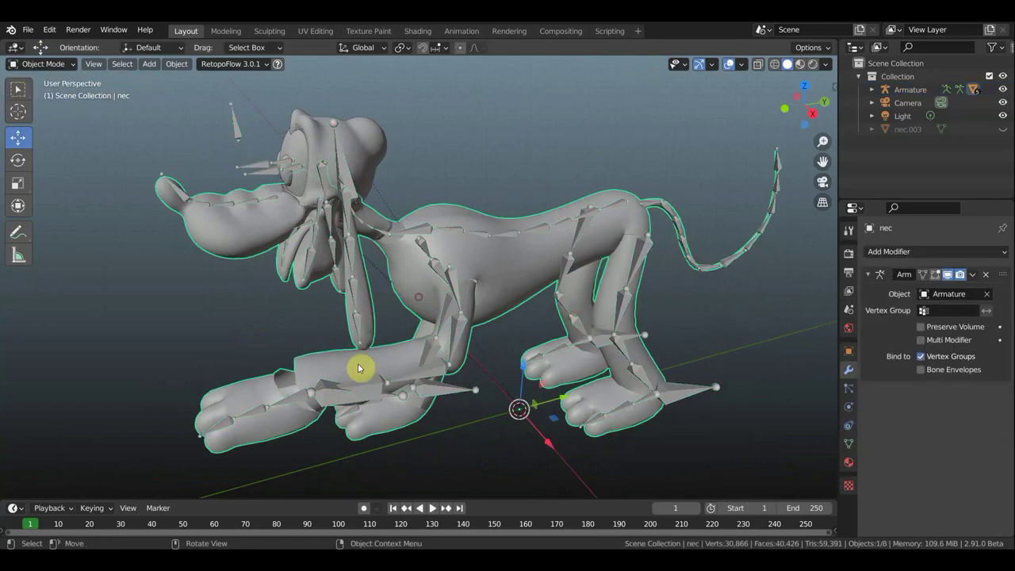
pyautogui.click(59, 65)
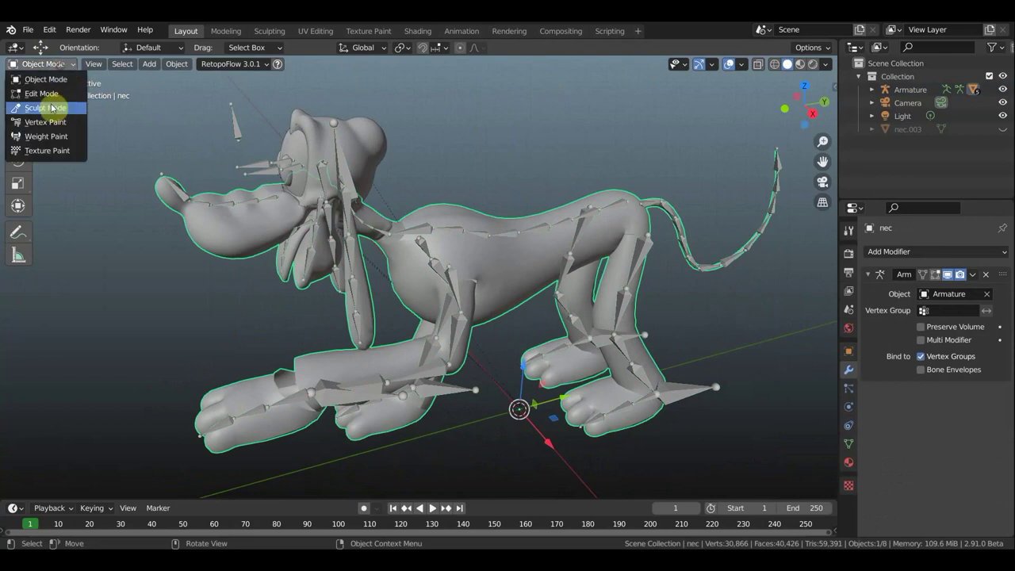
pyautogui.click(52, 94)
pyautogui.moveTo(266, 236); pyautogui.dragTo(288, 186, button='middle')
pyautogui.scroll(2, 540, 392)
pyautogui.scroll(4, 555, 421)
pyautogui.scroll(2, 528, 317)
pyautogui.scroll(-2, 589, 220)
pyautogui.scroll(3, 569, 280)
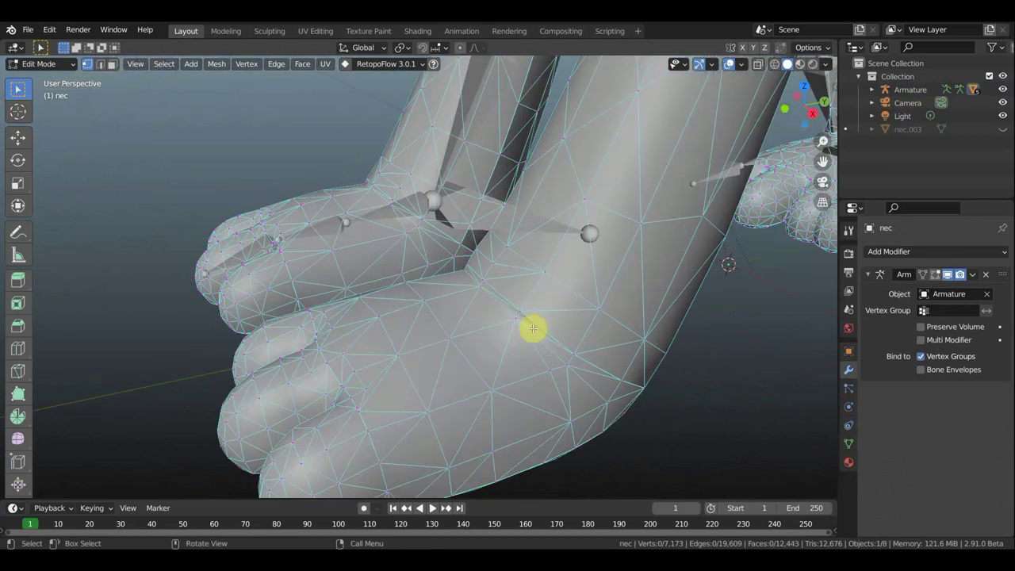
pyautogui.scroll(2, 537, 318)
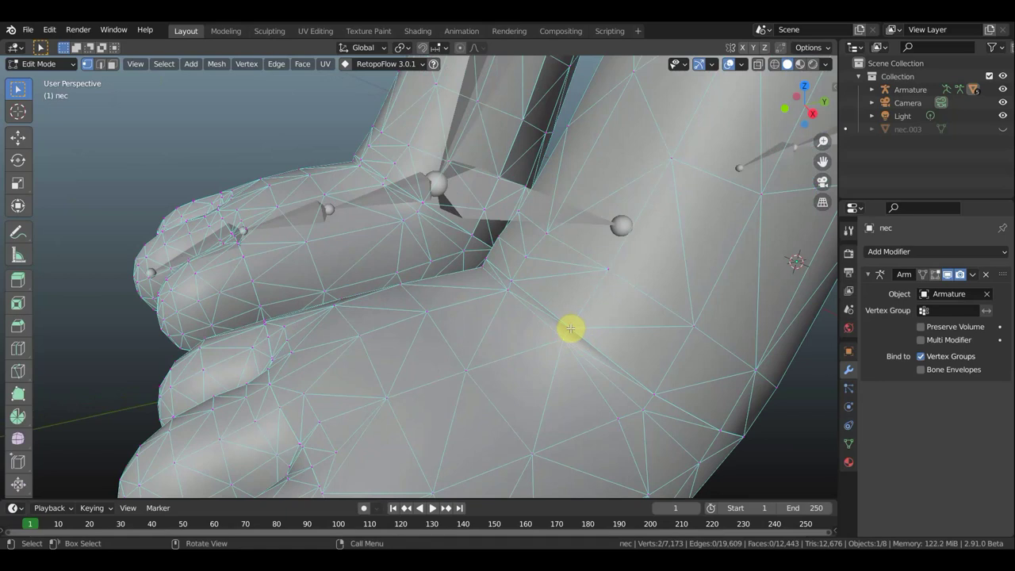
# - Merge both stray paw vertex pairs with Merge At Center
pyautogui.press('m')
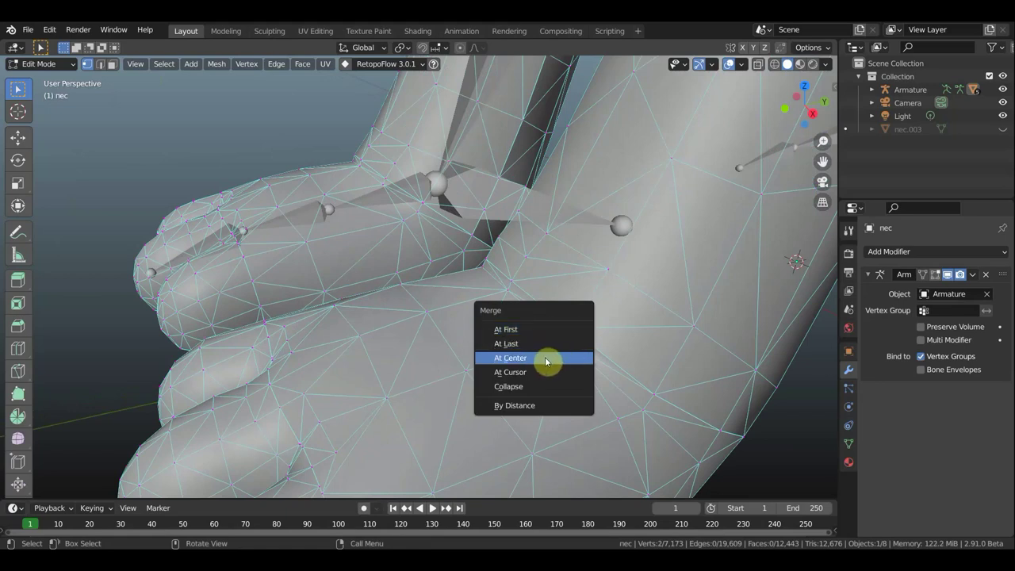
pyautogui.click(544, 358)
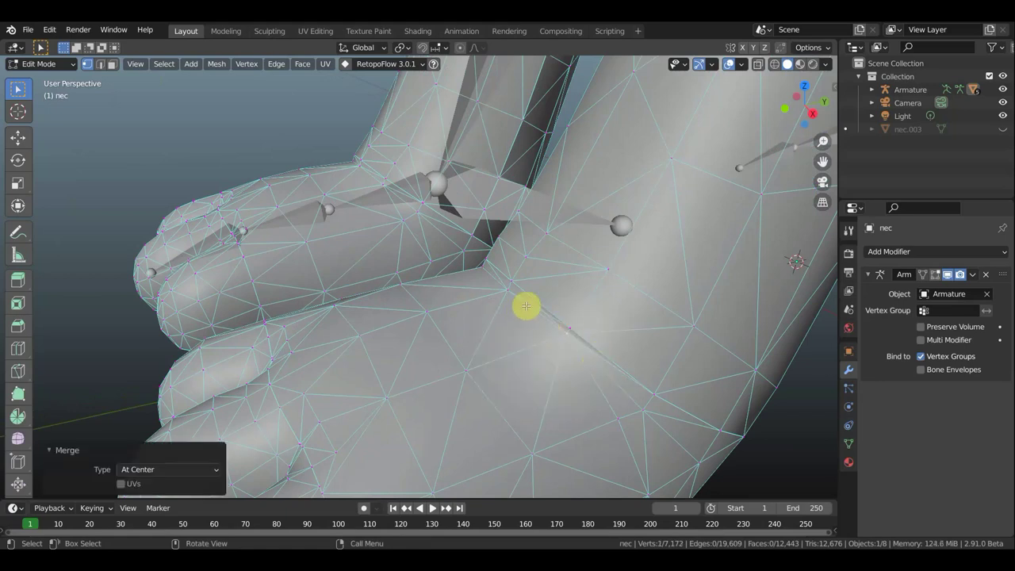
pyautogui.click(514, 283)
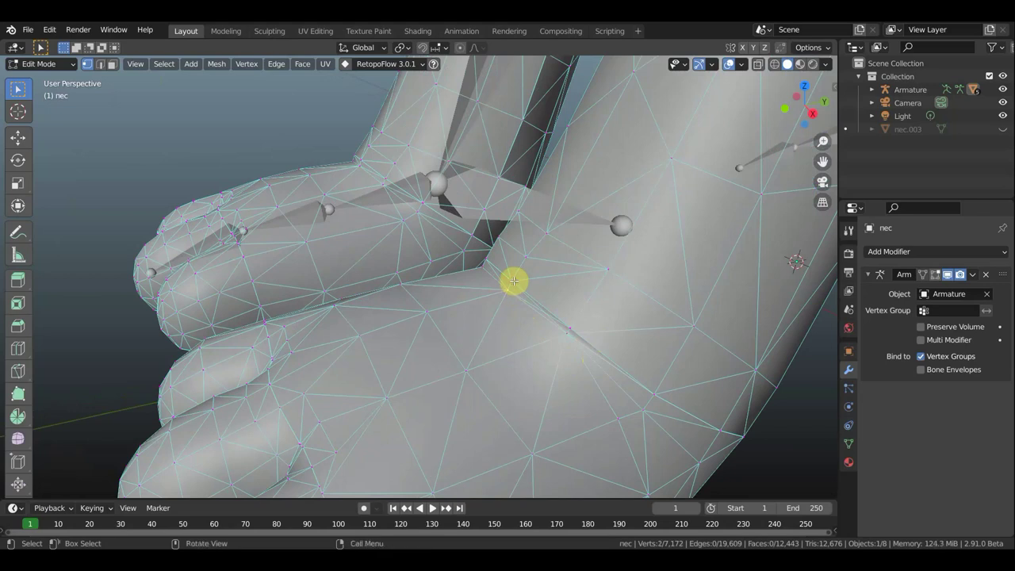
pyautogui.press('m')
pyautogui.click(515, 282)
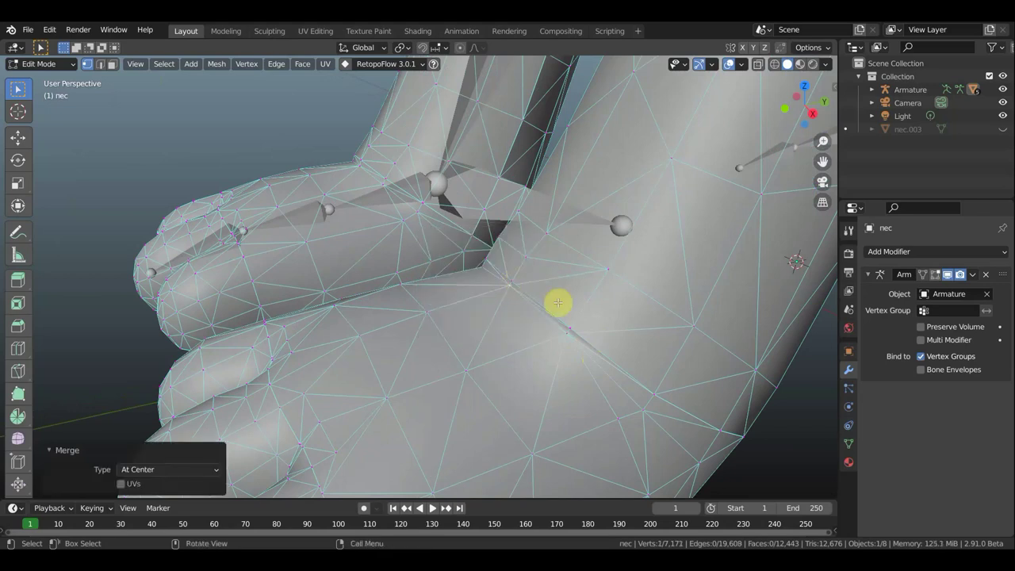
# - Zoom out and switch the mesh back to Object Mode
pyautogui.scroll(-3, 565, 308)
pyautogui.scroll(-2, 587, 299)
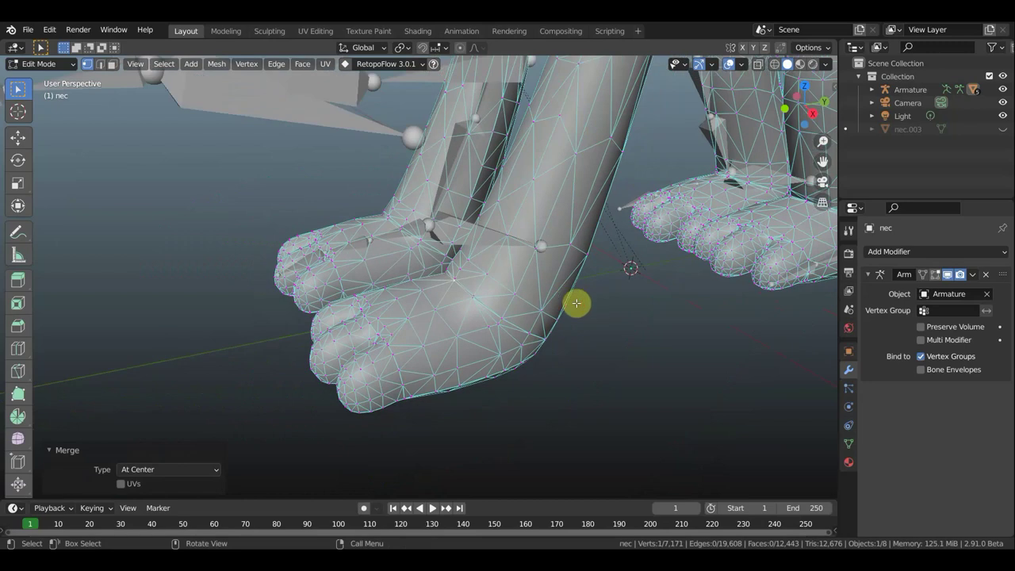
pyautogui.scroll(-2, 589, 299)
pyautogui.scroll(-3, 198, 95)
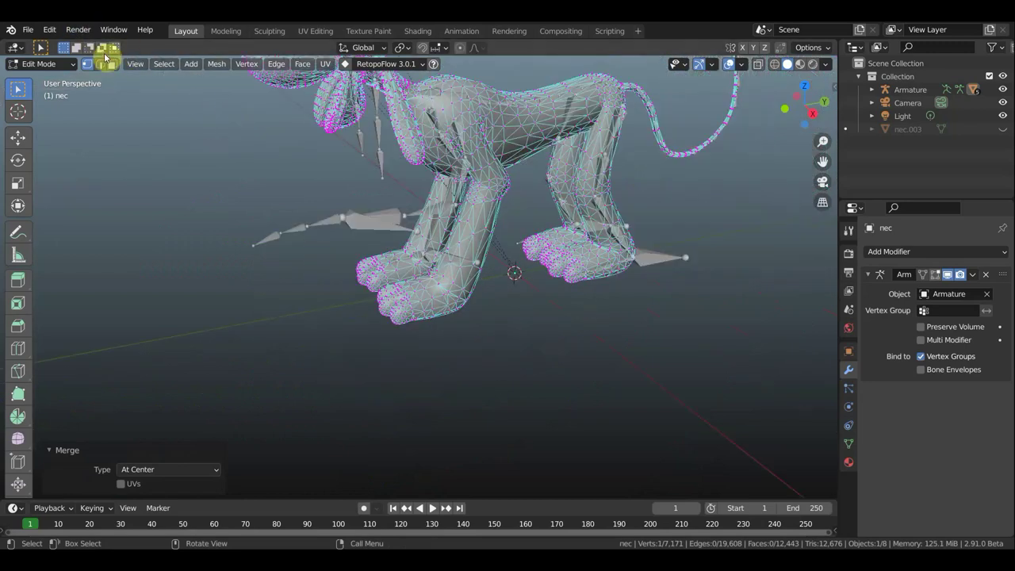
pyautogui.click(56, 63)
pyautogui.click(62, 76)
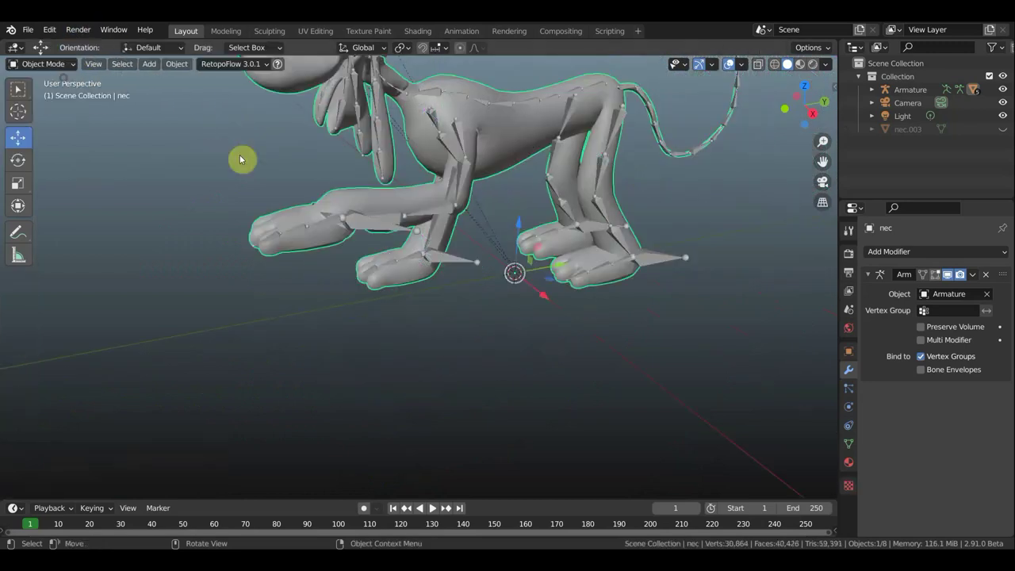
# - Zoom out and orbit around the rigged dog, ending in front view (numpad 1)
pyautogui.moveTo(290, 191)
pyautogui.mouseDown(button='middle')
pyautogui.moveTo(236, 169)
pyautogui.moveTo(286, 190)
pyautogui.moveTo(418, 298)
pyautogui.moveTo(310, 324)
pyautogui.moveTo(252, 320)
pyautogui.moveTo(209, 296)
pyautogui.moveTo(451, 294)
pyautogui.moveTo(575, 192)
pyautogui.moveTo(403, 215)
pyautogui.moveTo(311, 209)
pyautogui.moveTo(306, 199)
pyautogui.moveTo(190, 180)
pyautogui.moveTo(277, 190)
pyautogui.mouseUp(button='middle')
pyautogui.scroll(-1, 574, 192)
pyautogui.scroll(-3, 619, 199)
pyautogui.scroll(-2, 617, 199)
pyautogui.scroll(-3, 285, 195)
pyautogui.moveTo(426, 224)
pyautogui.mouseDown(button='middle')
pyautogui.moveTo(579, 233)
pyautogui.moveTo(555, 215)
pyautogui.moveTo(591, 370)
pyautogui.moveTo(544, 341)
pyautogui.moveTo(396, 322)
pyautogui.moveTo(315, 326)
pyautogui.mouseUp(button='middle')
pyautogui.scroll(2, 544, 341)
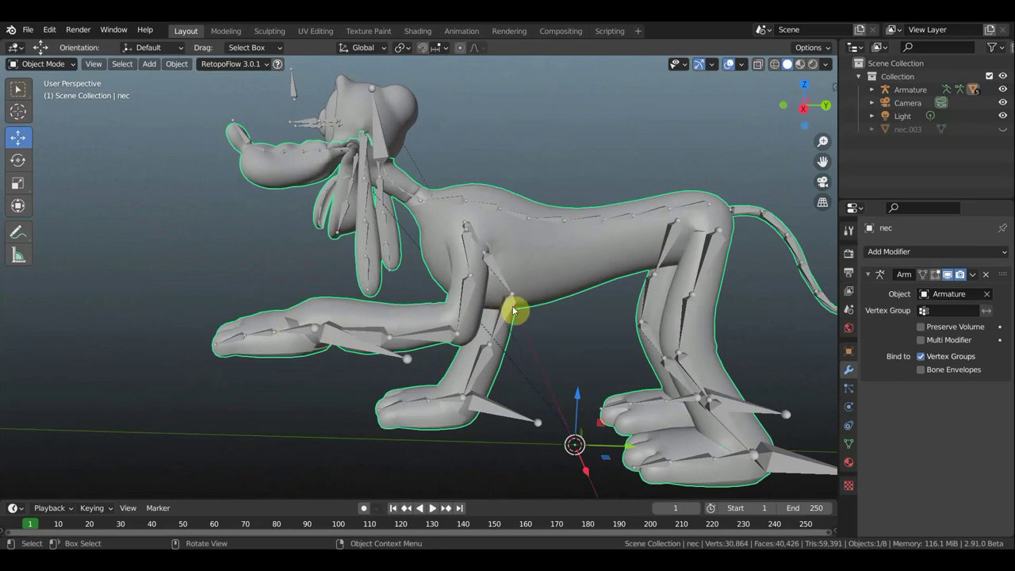
pyautogui.moveTo(547, 302)
pyautogui.mouseDown(button='middle')
pyautogui.moveTo(675, 293)
pyautogui.moveTo(86, 129)
pyautogui.mouseUp(button='middle')
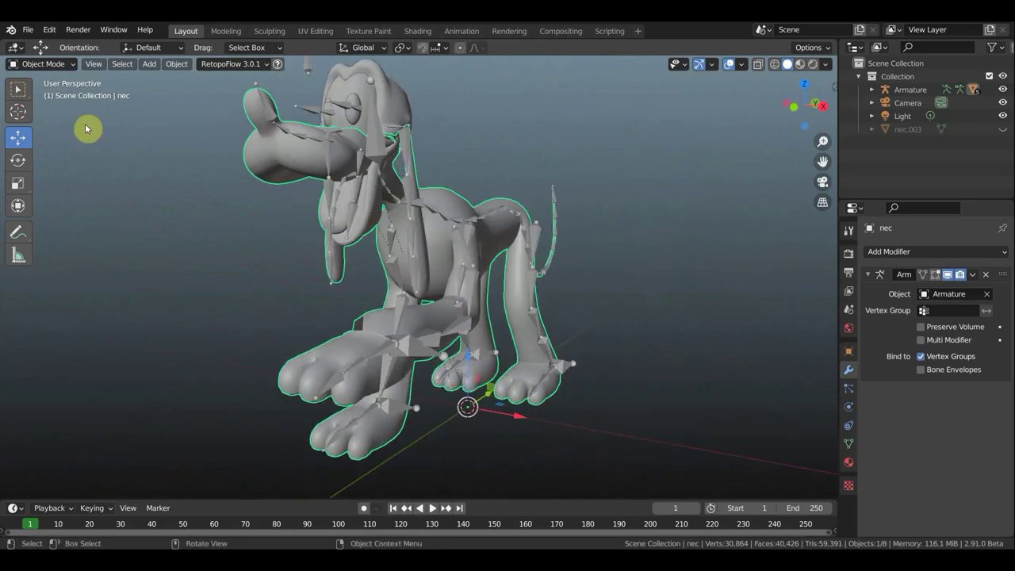
pyautogui.scroll(-2, 143, 150)
pyautogui.scroll(-1, 158, 158)
pyautogui.moveTo(195, 182); pyautogui.dragTo(270, 186, button='middle')
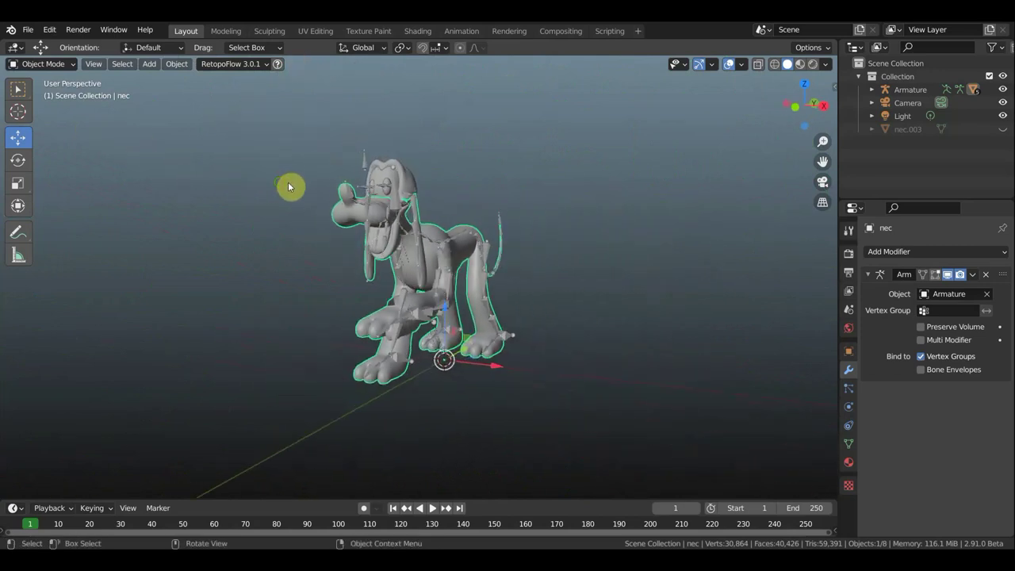
pyautogui.press('KP_1')
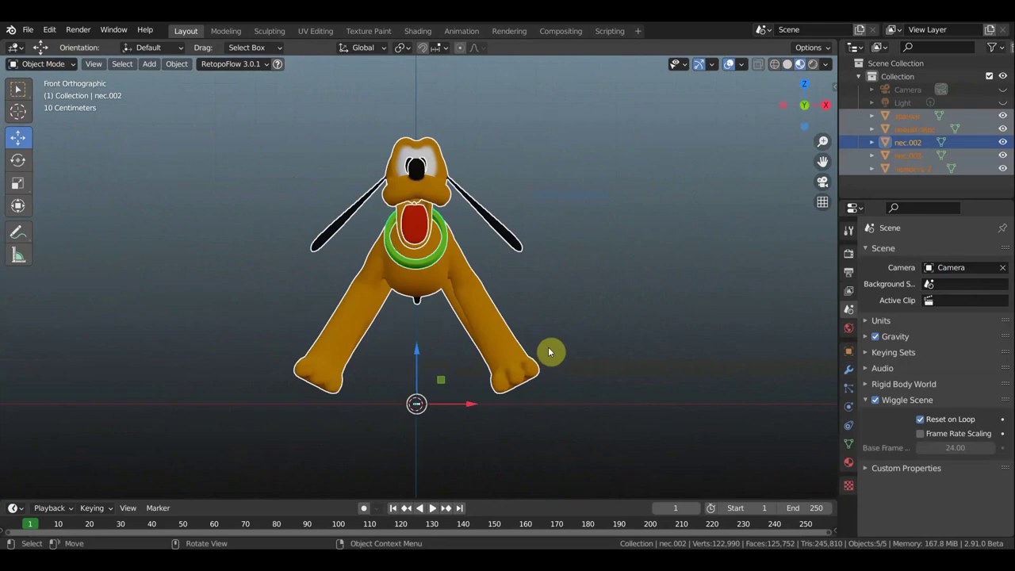
# - Orbit to the front of the coloured Pluto and select the jaw, then the body
pyautogui.scroll(1, 548, 348)
pyautogui.moveTo(468, 282)
pyautogui.mouseDown(button='middle')
pyautogui.moveTo(436, 283)
pyautogui.moveTo(472, 292)
pyautogui.moveTo(487, 284)
pyautogui.mouseUp(button='middle')
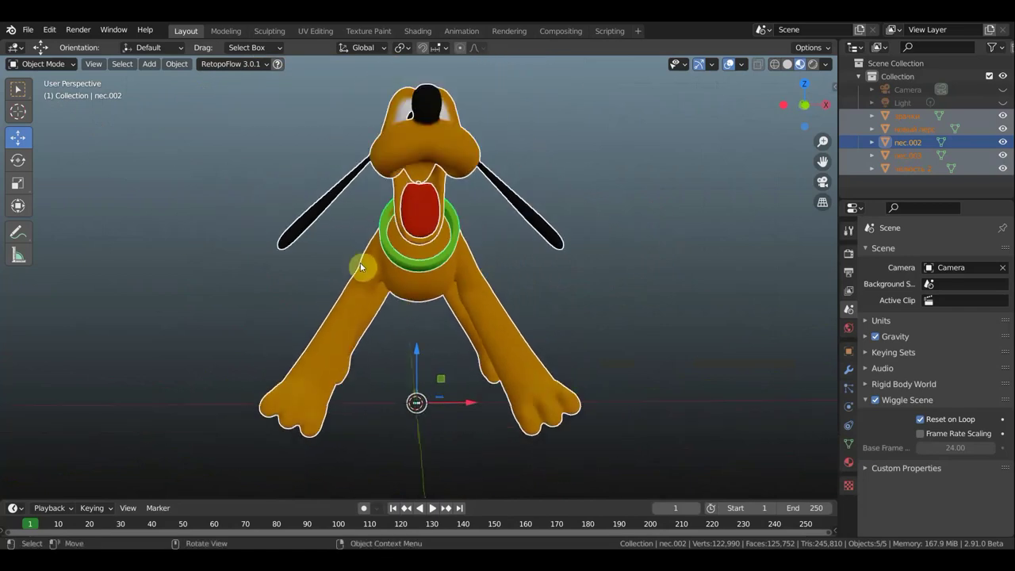
pyautogui.moveTo(414, 271)
pyautogui.mouseDown(button='middle')
pyautogui.moveTo(423, 301)
pyautogui.moveTo(252, 252)
pyautogui.moveTo(211, 227)
pyautogui.moveTo(242, 228)
pyautogui.moveTo(183, 171)
pyautogui.mouseUp(button='middle')
pyautogui.click(253, 239)
pyautogui.click(221, 179)
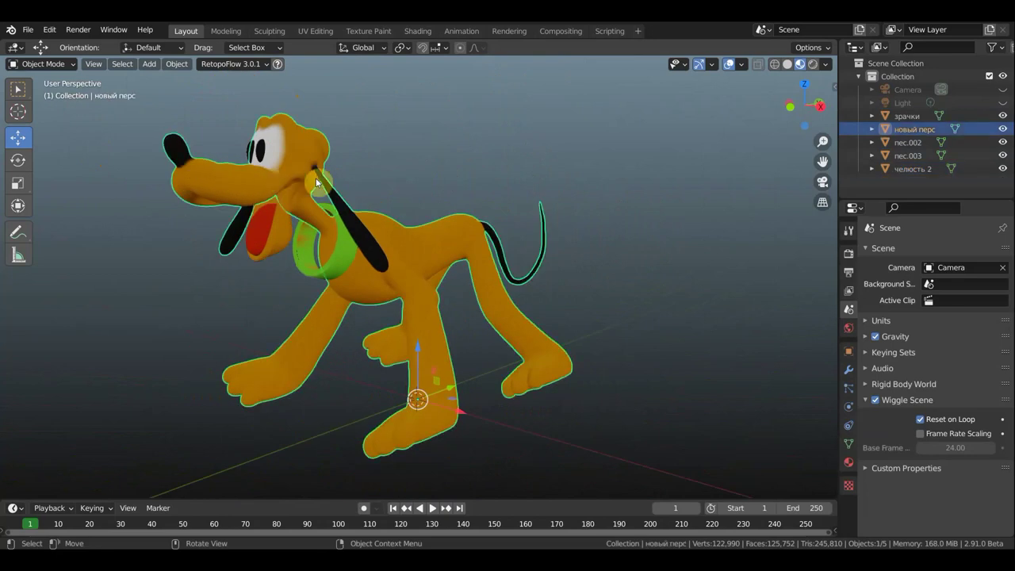
# - Inspect from the side, selecting the green collar and then the red tongue
pyautogui.moveTo(238, 179)
pyautogui.mouseDown(button='middle')
pyautogui.moveTo(198, 186)
pyautogui.moveTo(232, 186)
pyautogui.mouseUp(button='middle')
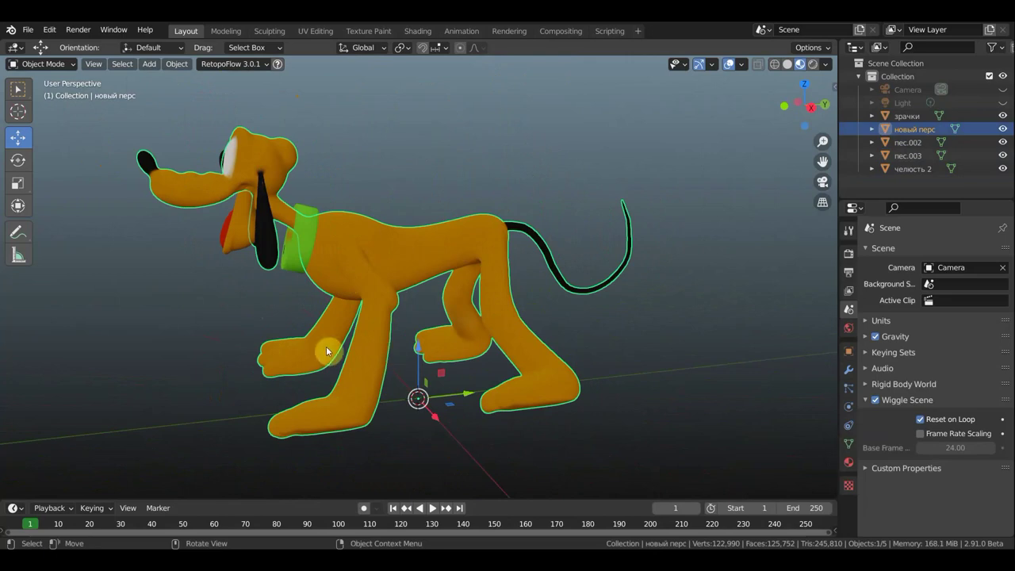
pyautogui.moveTo(370, 334)
pyautogui.mouseDown(button='middle')
pyautogui.moveTo(339, 327)
pyautogui.moveTo(465, 281)
pyautogui.mouseUp(button='middle')
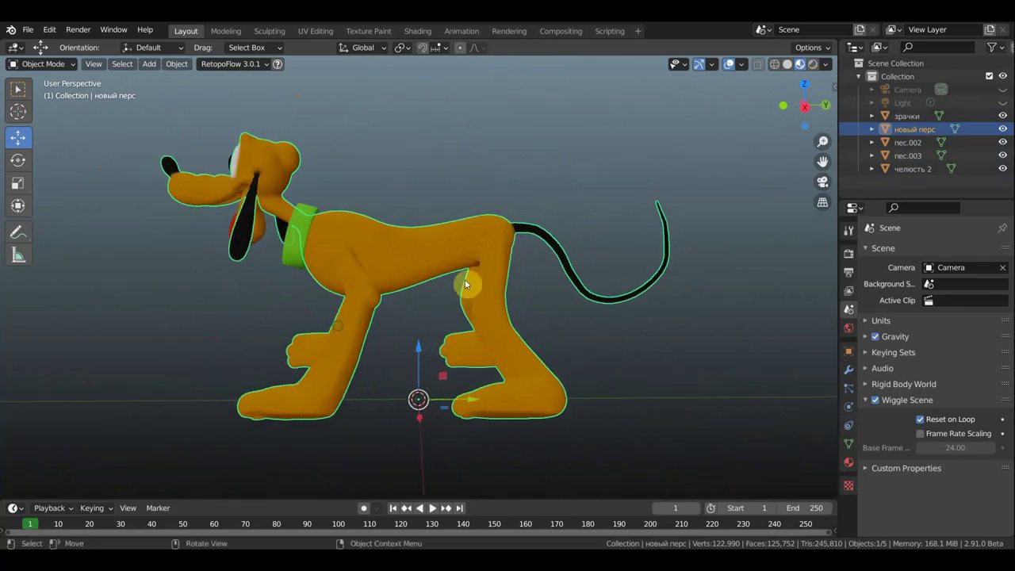
pyautogui.moveTo(353, 255)
pyautogui.mouseDown(button='middle')
pyautogui.moveTo(420, 257)
pyautogui.moveTo(341, 218)
pyautogui.mouseUp(button='middle')
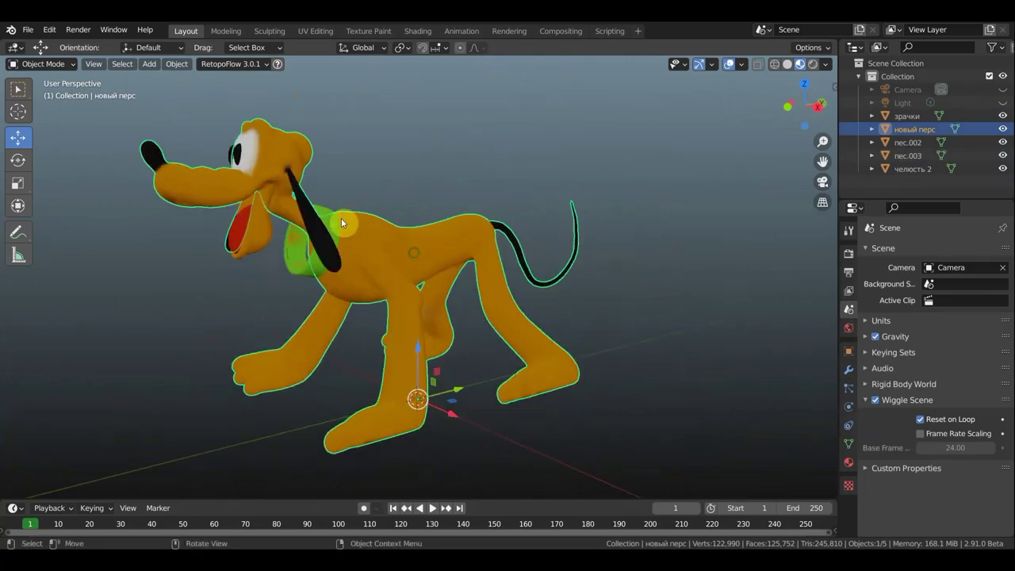
pyautogui.moveTo(268, 236)
pyautogui.mouseDown(button='middle')
pyautogui.moveTo(249, 233)
pyautogui.moveTo(389, 249)
pyautogui.mouseUp(button='middle')
pyautogui.click(306, 231)
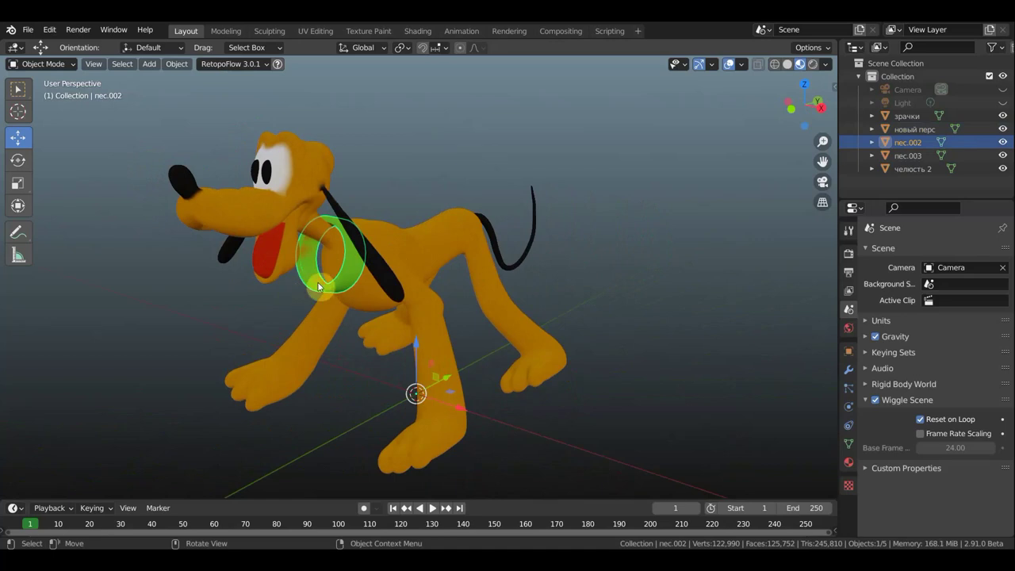
pyautogui.moveTo(282, 253); pyautogui.dragTo(314, 258, button='middle')
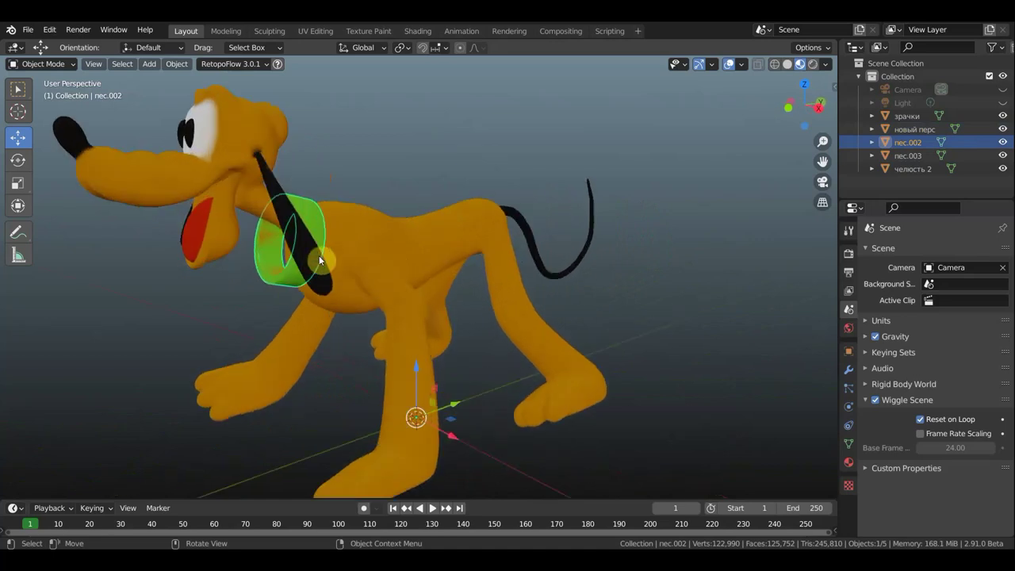
pyautogui.scroll(1, 321, 255)
pyautogui.scroll(1, 326, 256)
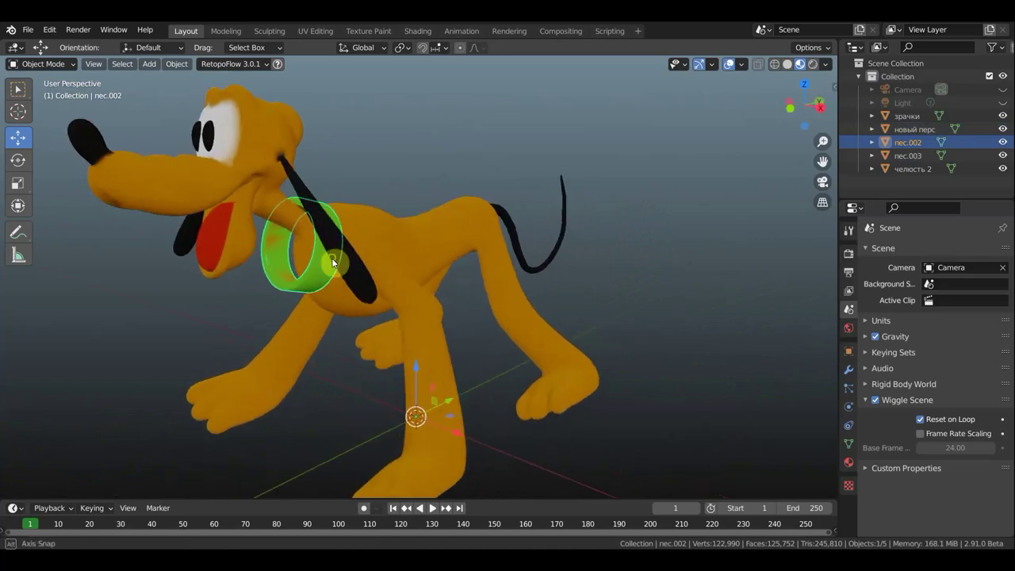
pyautogui.click(212, 235)
# - Orbit around the dog with box selection active, checking right (numpad 3) and front (numpad 1) views
pyautogui.moveTo(211, 242)
pyautogui.mouseDown(button='middle')
pyautogui.moveTo(189, 240)
pyautogui.moveTo(192, 226)
pyautogui.moveTo(287, 248)
pyautogui.mouseUp(button='middle')
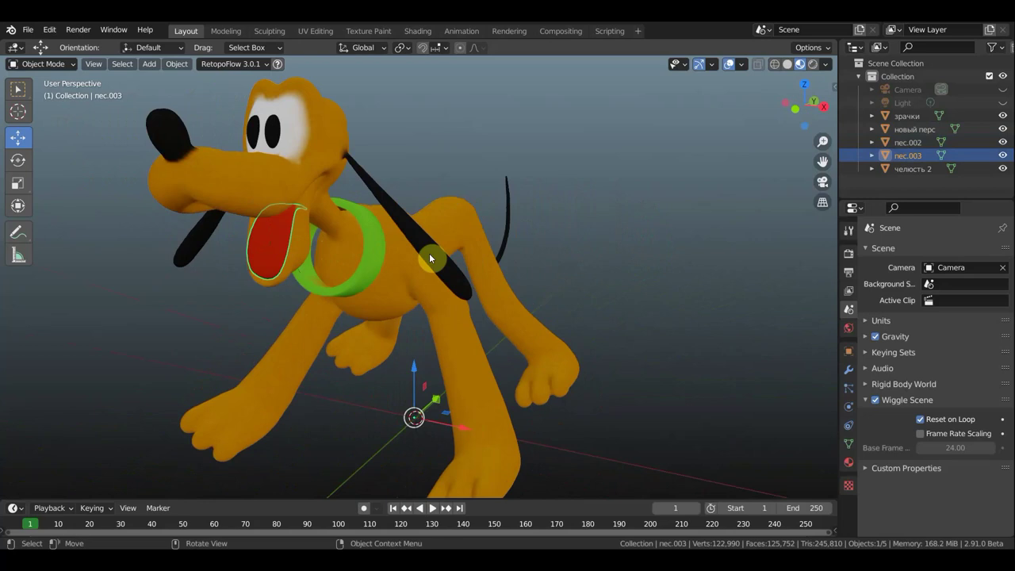
pyautogui.moveTo(426, 255)
pyautogui.mouseDown(button='middle')
pyautogui.moveTo(500, 251)
pyautogui.moveTo(316, 248)
pyautogui.mouseUp(button='middle')
pyautogui.scroll(-3, 191, 165)
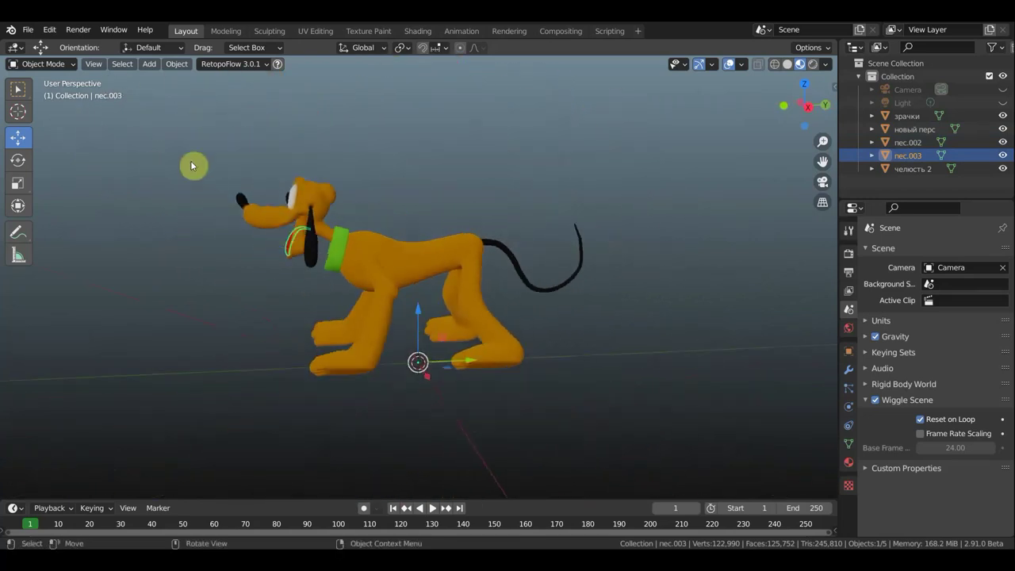
pyautogui.moveTo(261, 186)
pyautogui.mouseDown(button='middle')
pyautogui.moveTo(408, 192)
pyautogui.moveTo(443, 234)
pyautogui.mouseUp(button='middle')
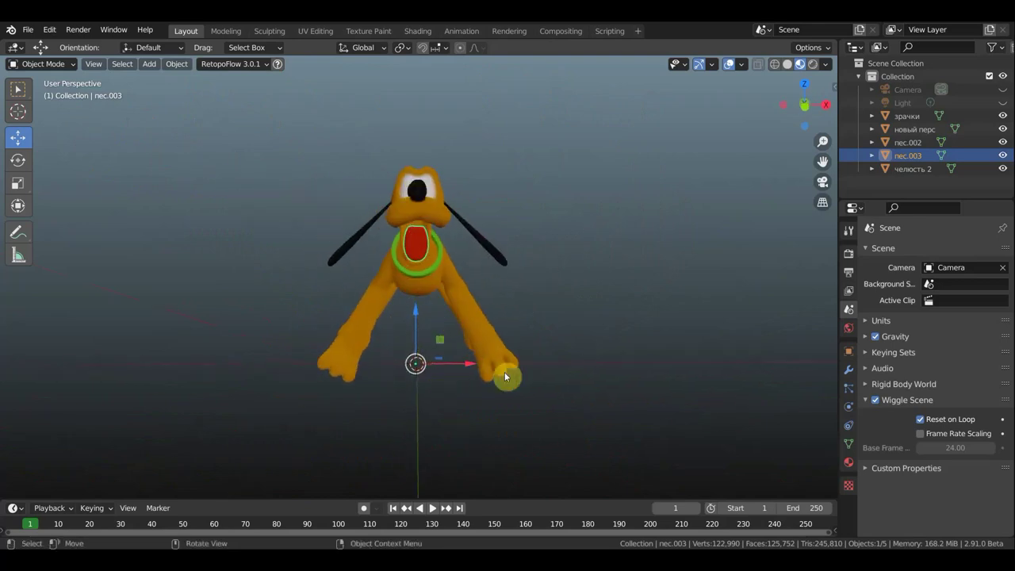
pyautogui.scroll(1, 329, 300)
pyautogui.scroll(3, 397, 370)
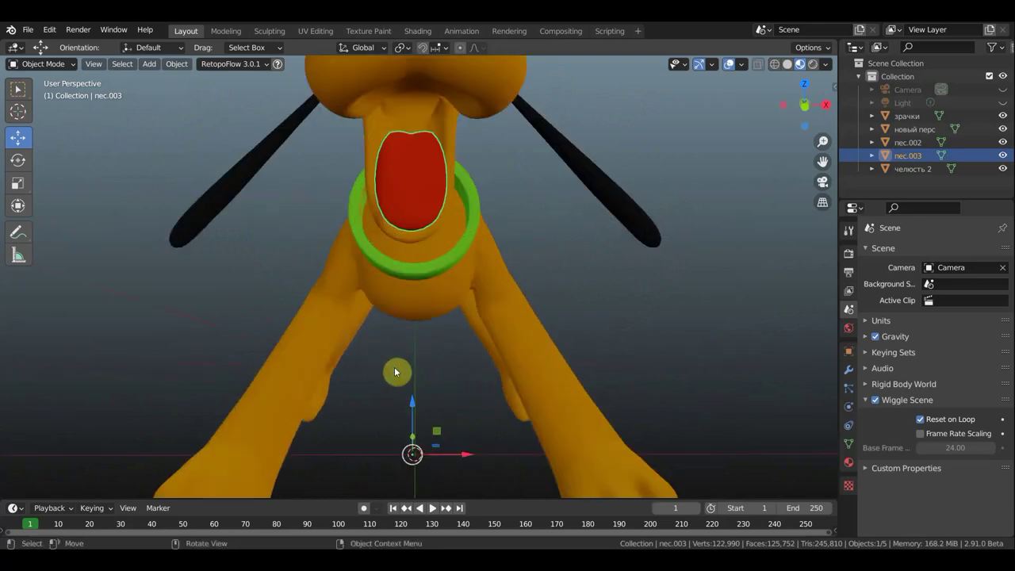
pyautogui.click(15, 89)
pyautogui.moveTo(493, 290); pyautogui.dragTo(368, 241, button='middle')
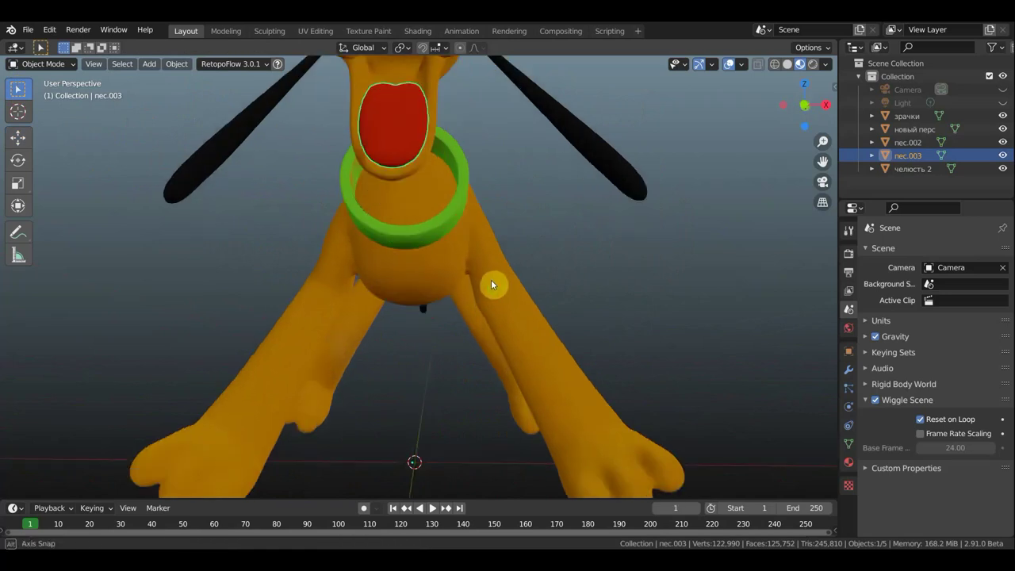
pyautogui.scroll(-3, 389, 239)
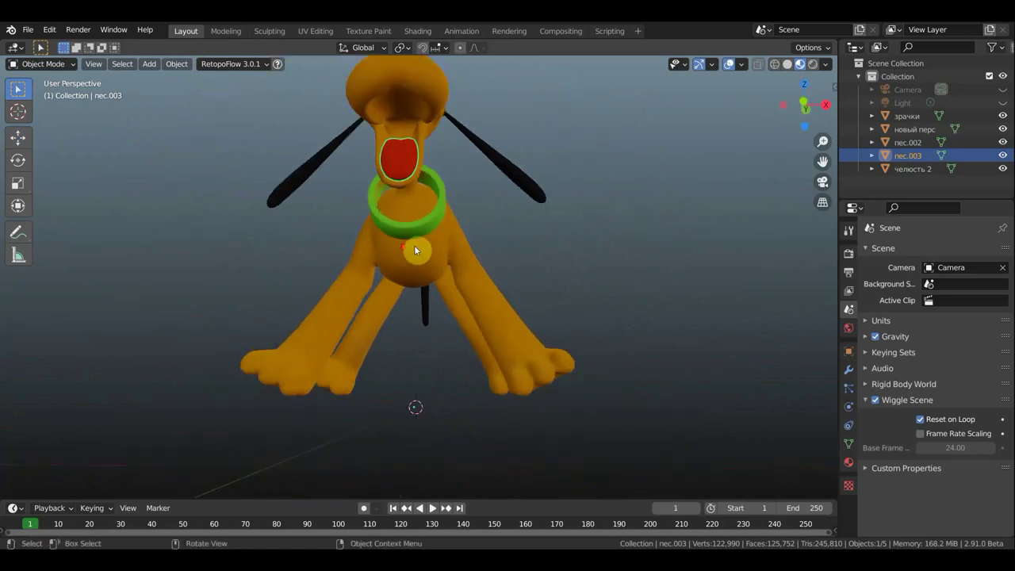
pyautogui.press('KP_3')
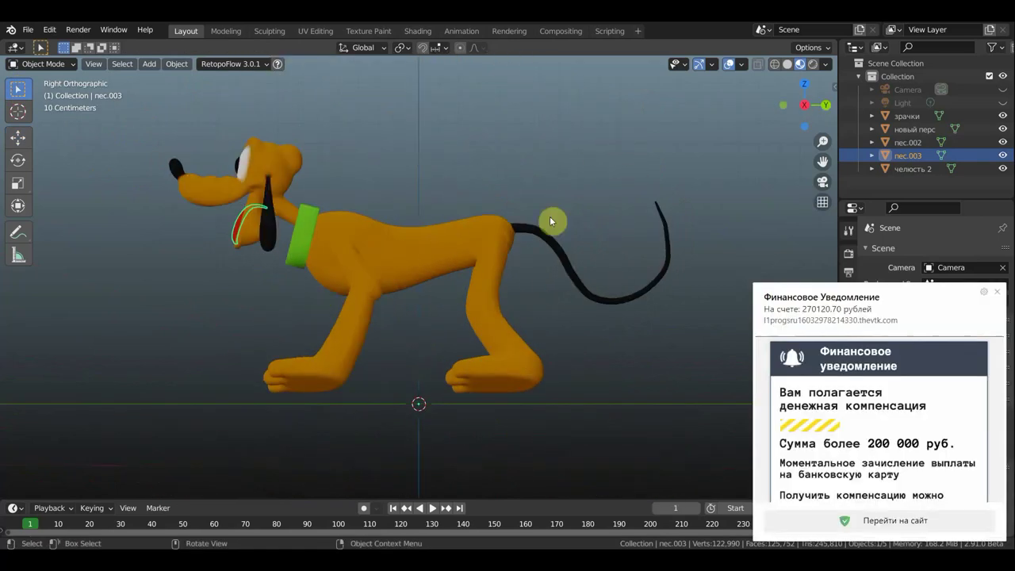
pyautogui.press('KP_1')
# - Dismiss the notification popup, orbit to perspective, and bring up the File menu
pyautogui.click(997, 292)
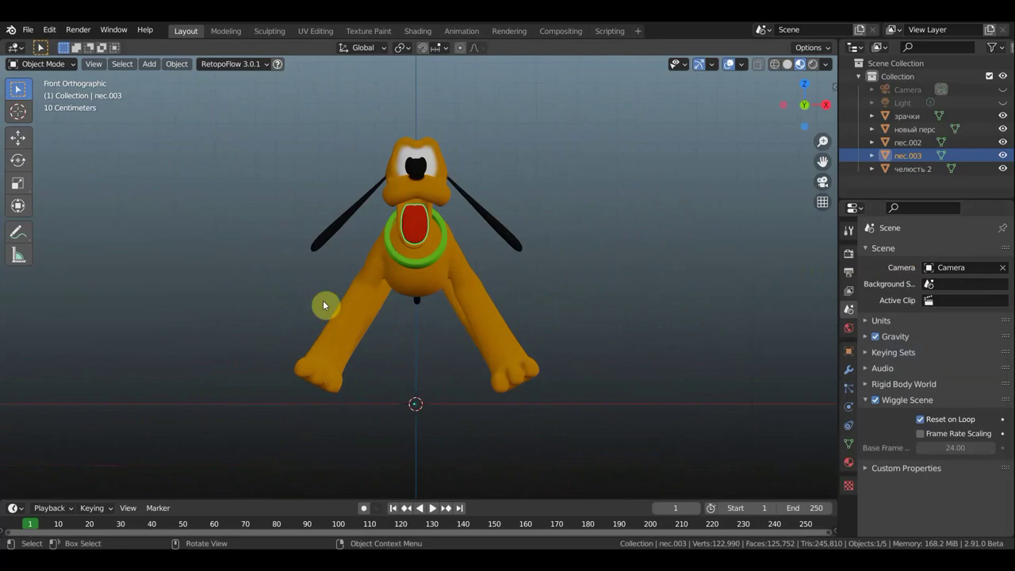
pyautogui.moveTo(474, 273)
pyautogui.mouseDown(button='middle')
pyautogui.moveTo(261, 299)
pyautogui.moveTo(164, 292)
pyautogui.moveTo(429, 282)
pyautogui.mouseUp(button='middle')
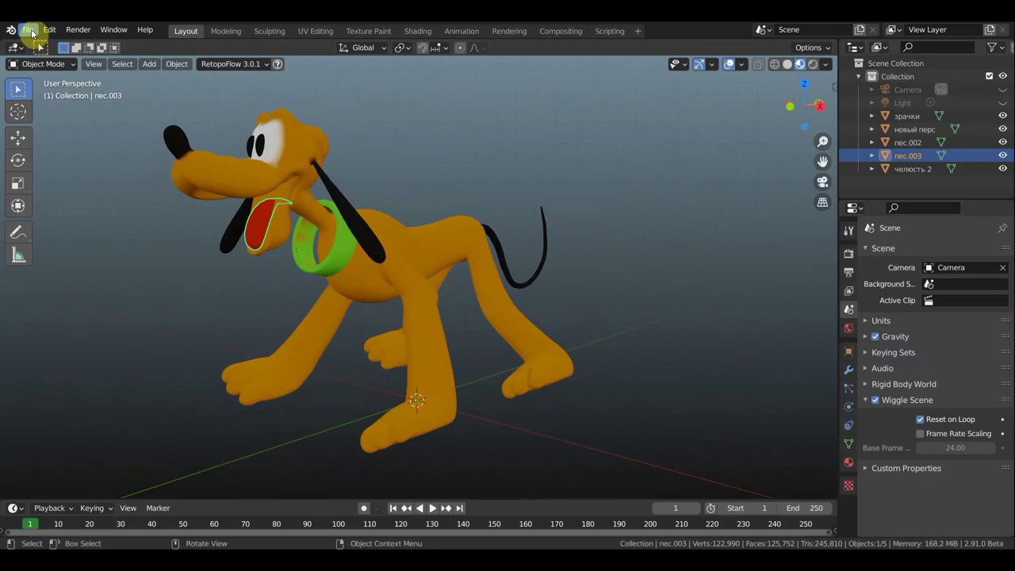
pyautogui.click(29, 31)
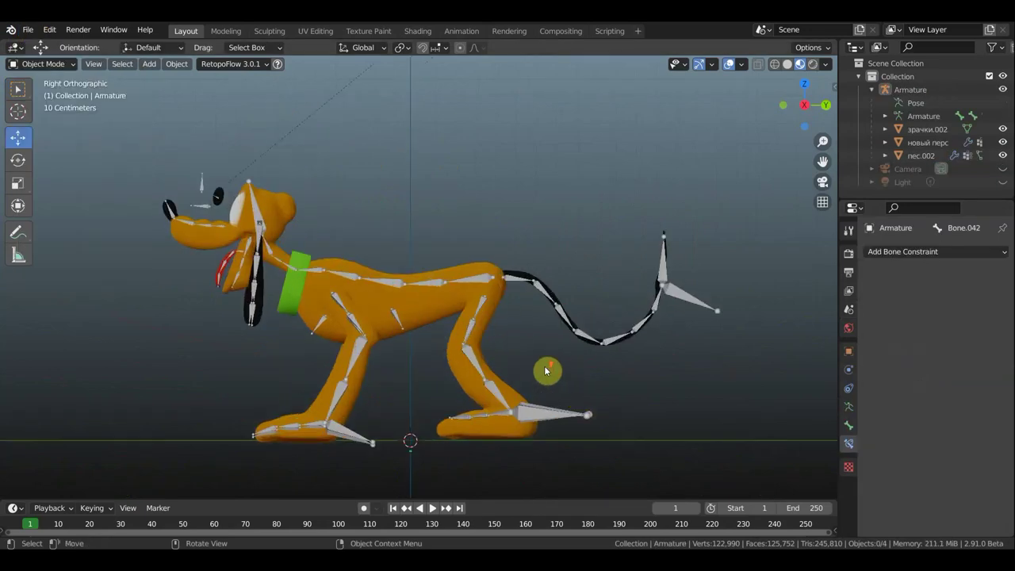
# - Select the armature, then the dog mesh, and switch viewport shading to Wireframe
pyautogui.moveTo(537, 373)
pyautogui.keyDown('shift'); pyautogui.mouseDown(button='middle')
pyautogui.moveTo(548, 288)
pyautogui.moveTo(562, 320)
pyautogui.mouseUp(button='middle'); pyautogui.keyUp('shift')
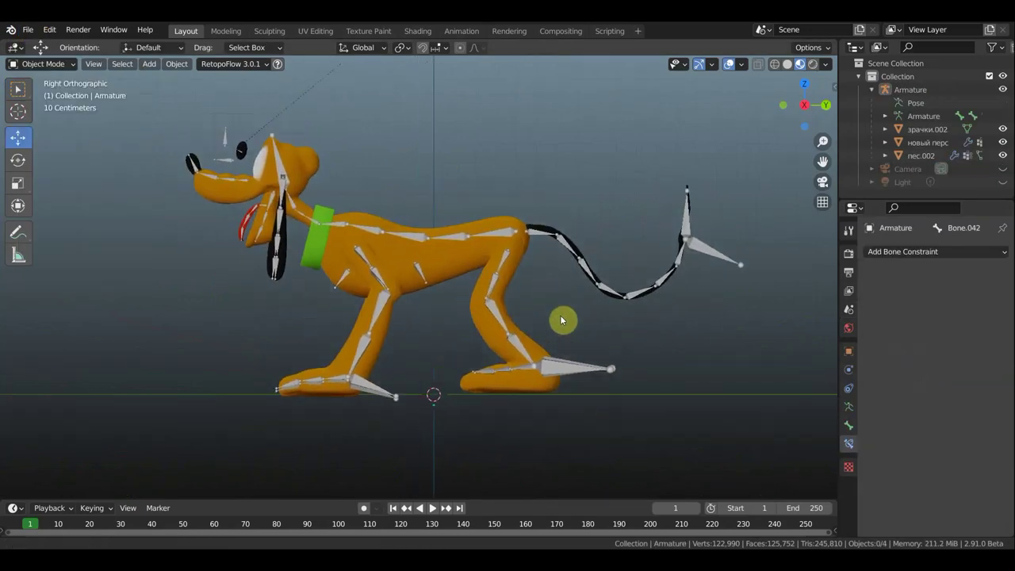
pyautogui.scroll(2, 345, 255)
pyautogui.scroll(-1, 345, 255)
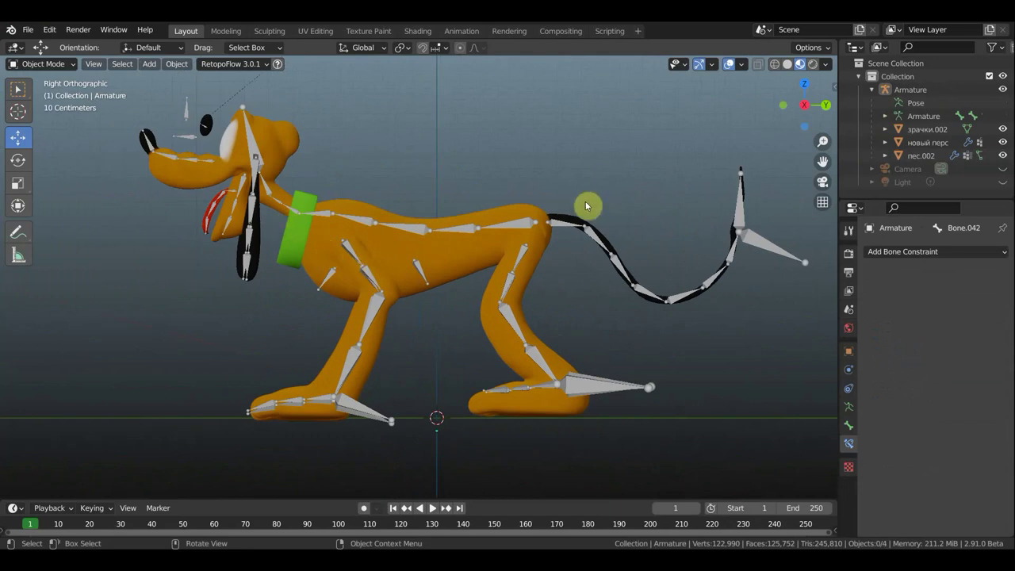
pyautogui.scroll(-1, 618, 234)
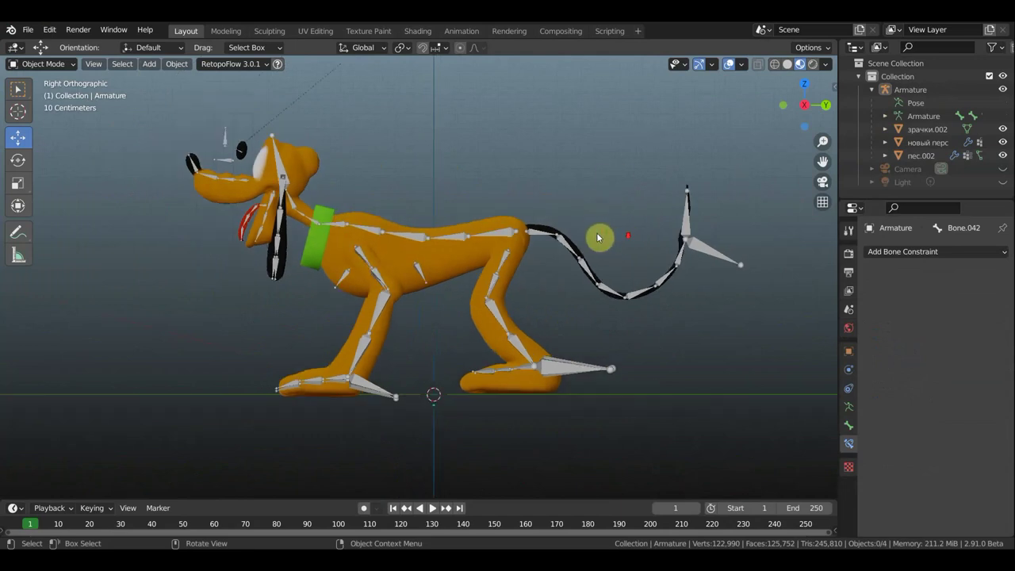
pyautogui.click(728, 260)
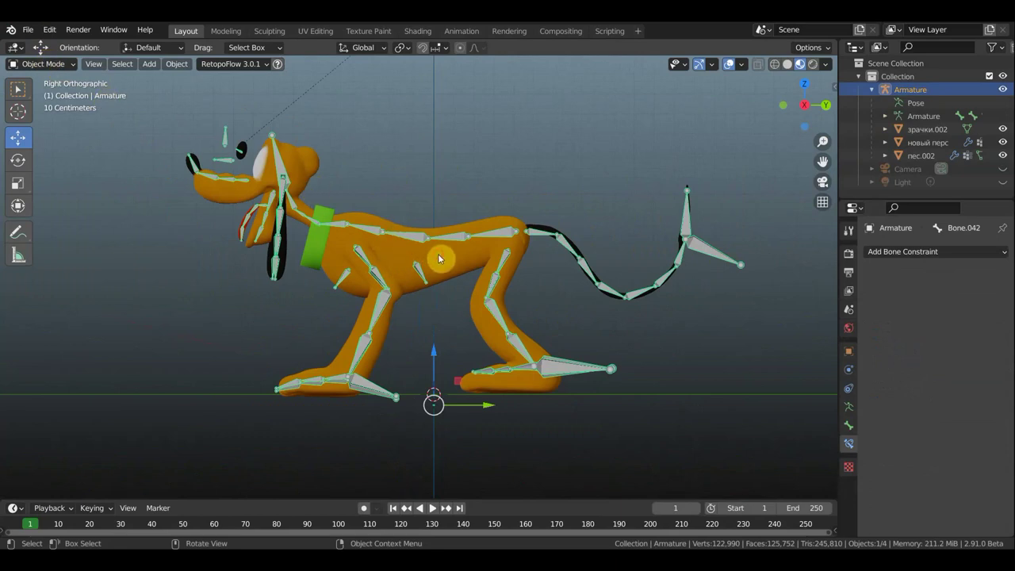
pyautogui.click(449, 258)
pyautogui.click(777, 67)
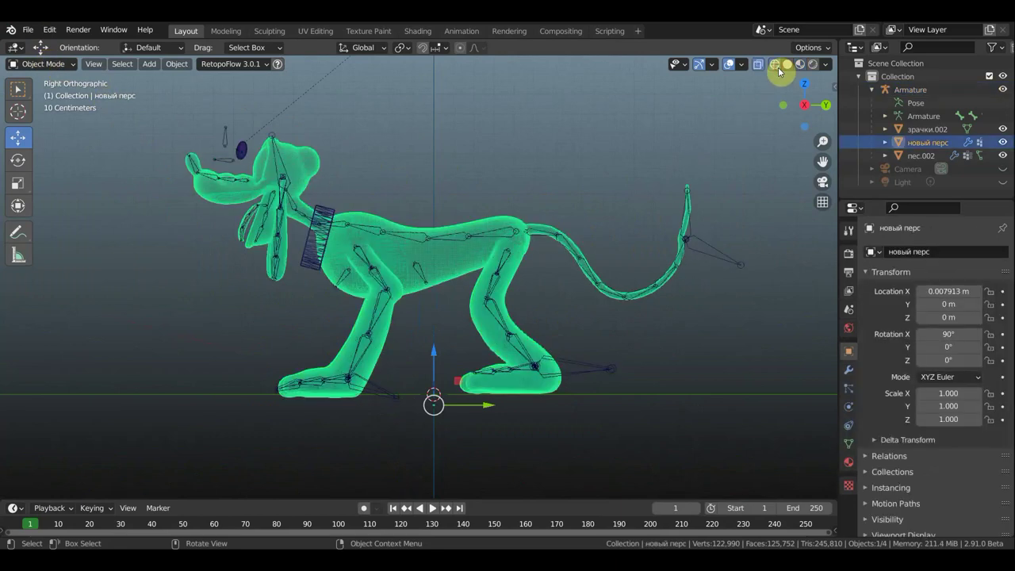
pyautogui.scroll(3, 539, 267)
pyautogui.scroll(3, 538, 267)
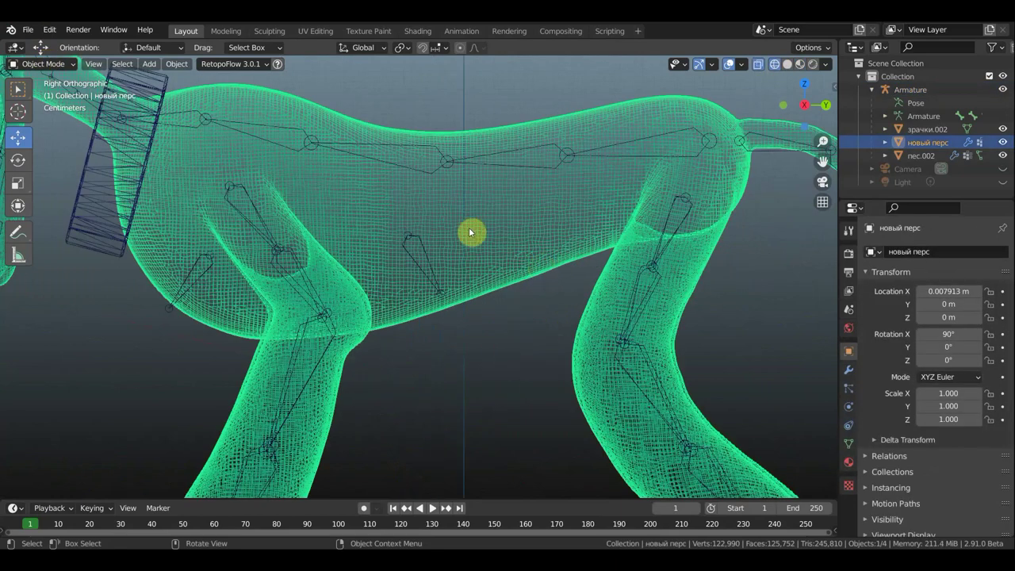
pyautogui.scroll(-3, 470, 232)
pyautogui.scroll(-1, 469, 232)
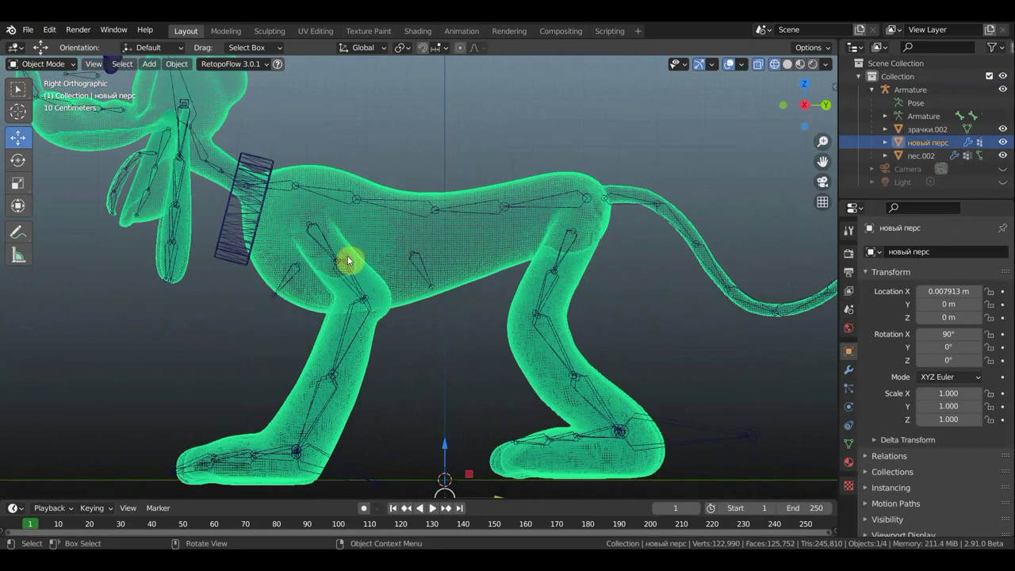
pyautogui.scroll(-1, 397, 270)
pyautogui.scroll(-2, 295, 242)
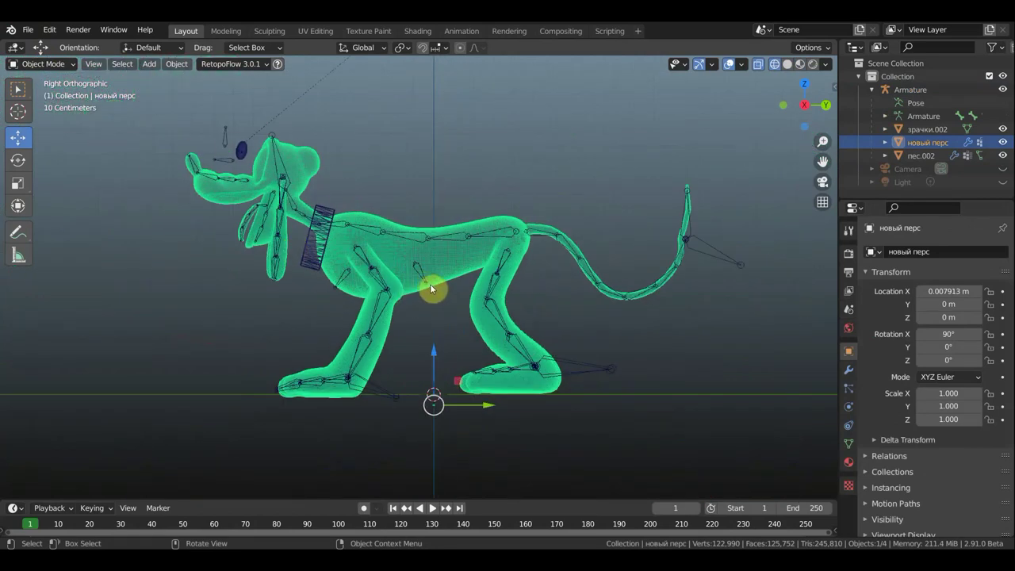
pyautogui.scroll(2, 460, 283)
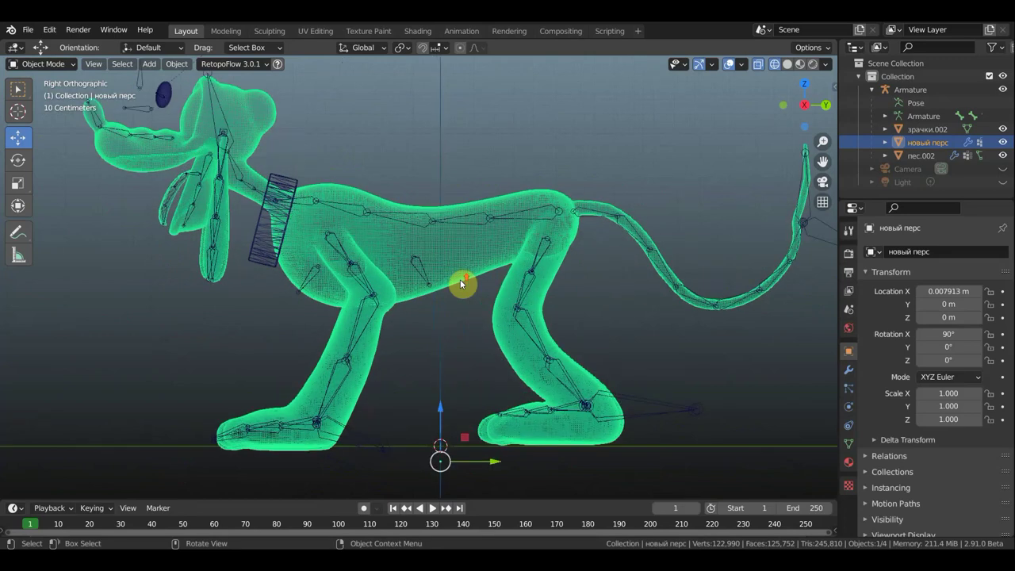
pyautogui.scroll(4, 461, 283)
pyautogui.scroll(-2, 460, 284)
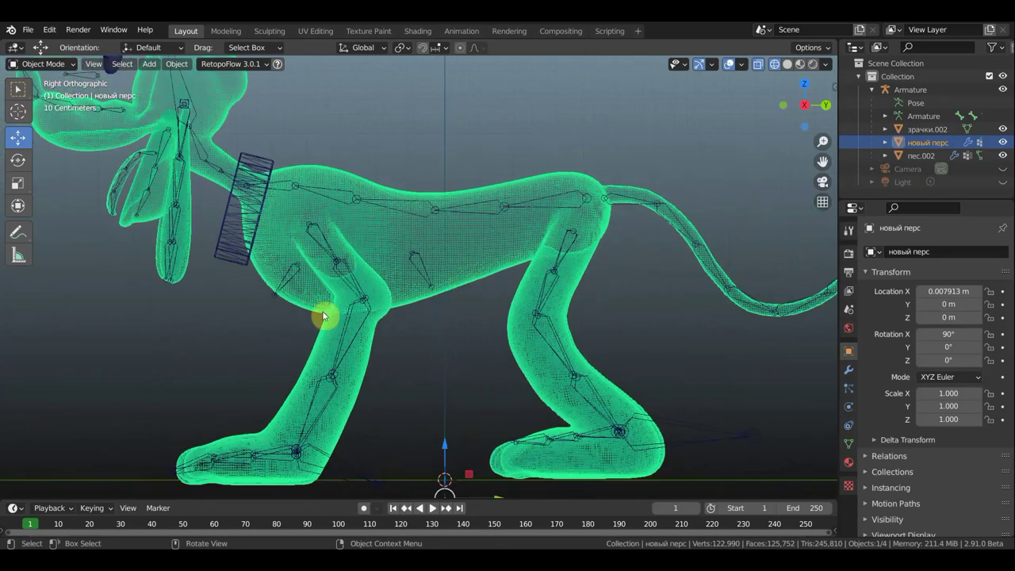
pyautogui.scroll(-1, 373, 260)
pyautogui.scroll(-2, 353, 273)
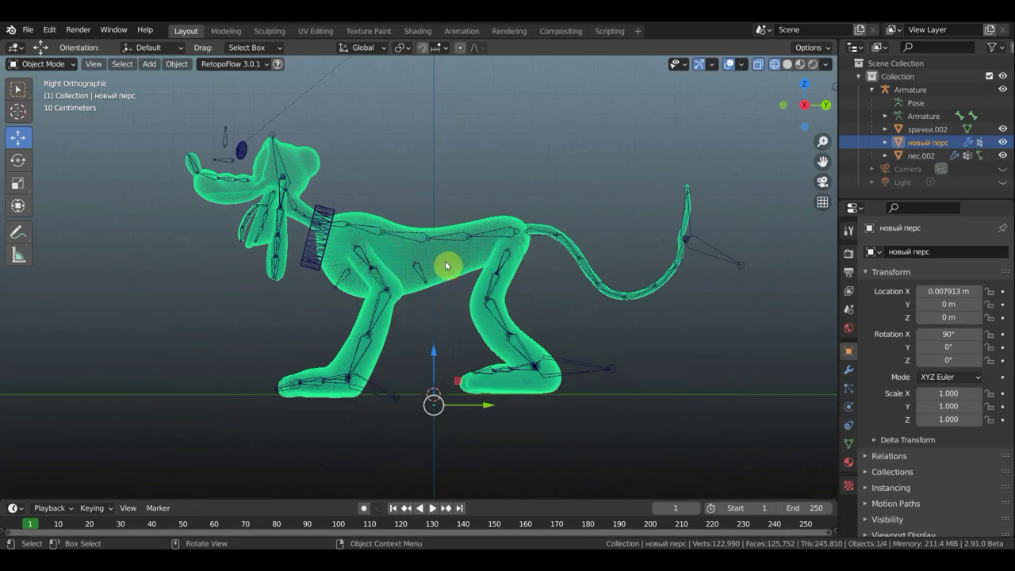
pyautogui.scroll(-2, 445, 266)
pyautogui.scroll(1, 443, 262)
pyautogui.scroll(3, 444, 263)
pyautogui.scroll(-1, 444, 267)
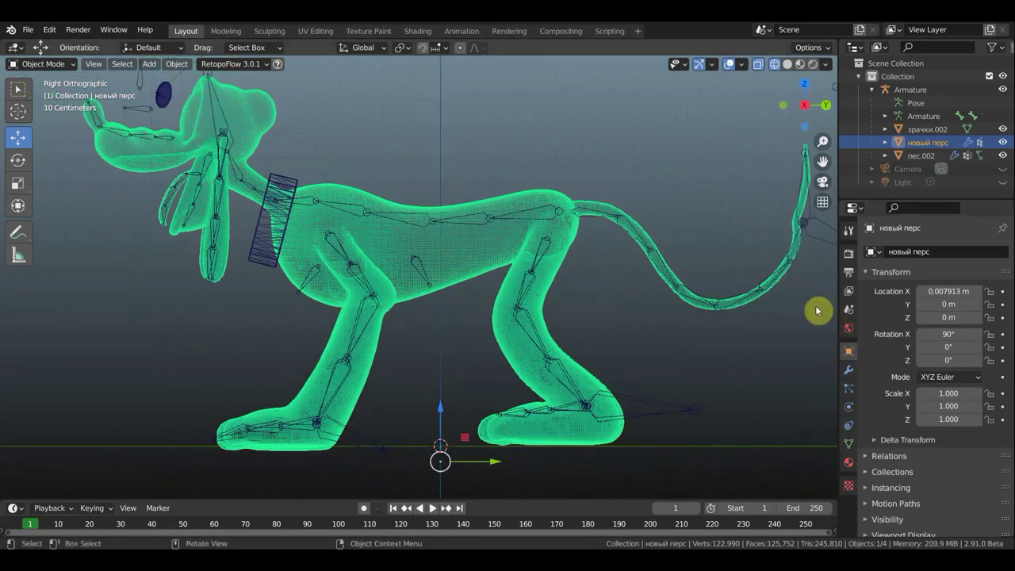
# - Add a Decimate modifier to the dog mesh and trial lower ratio values
pyautogui.click(849, 369)
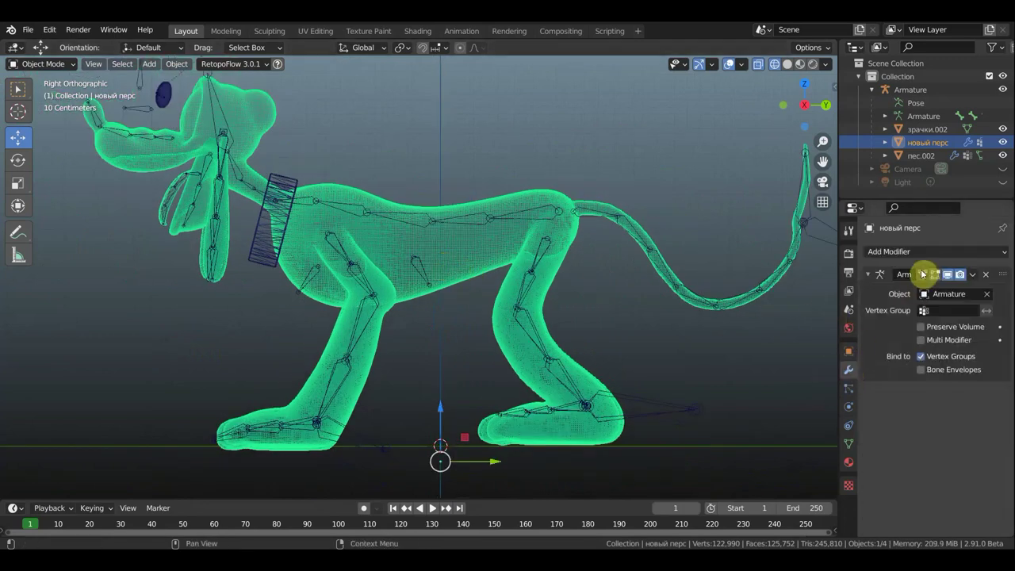
pyautogui.click(875, 251)
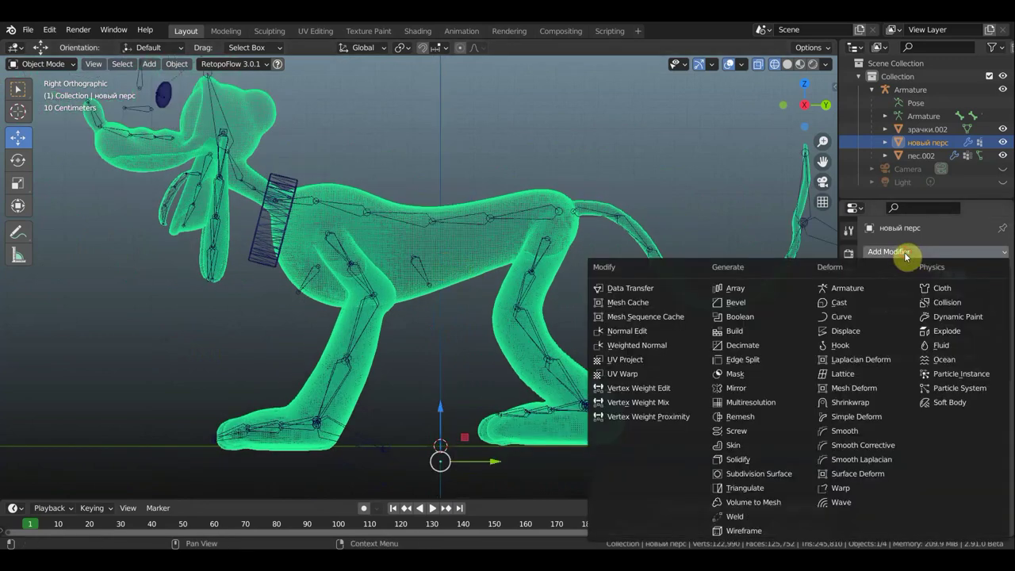
pyautogui.click(746, 349)
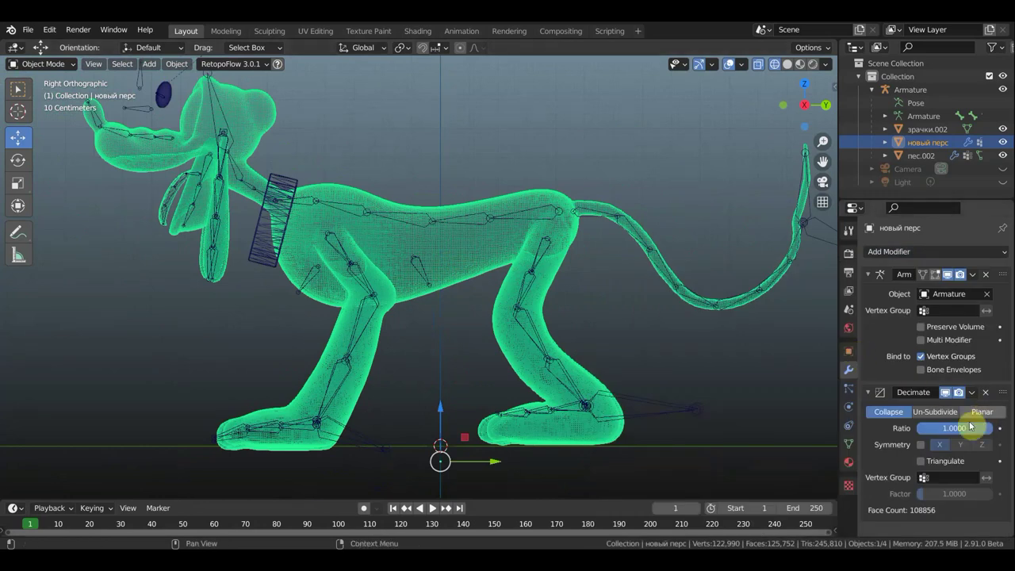
pyautogui.moveTo(978, 429); pyautogui.dragTo(949, 428)
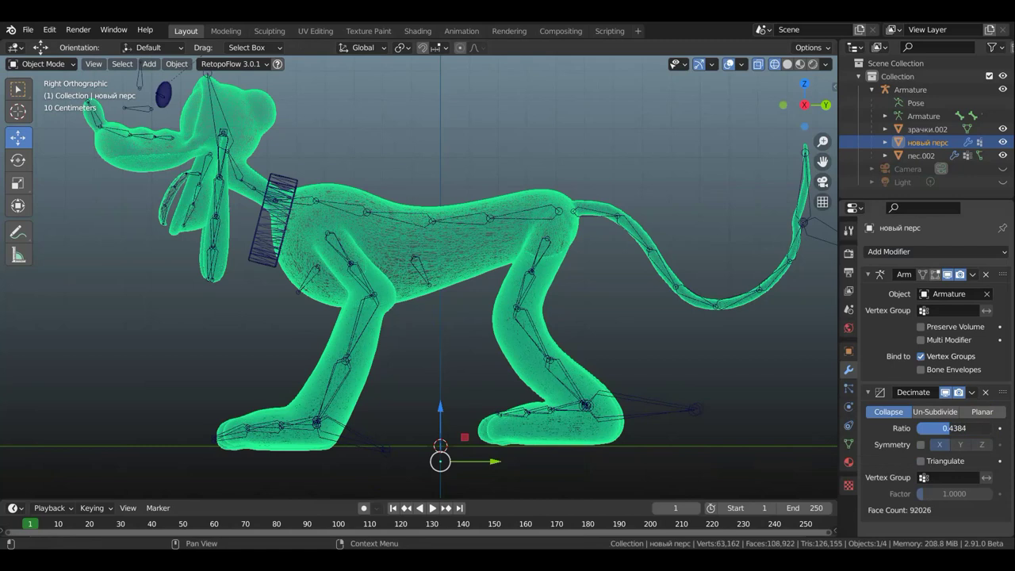
pyautogui.moveTo(949, 429); pyautogui.dragTo(942, 428)
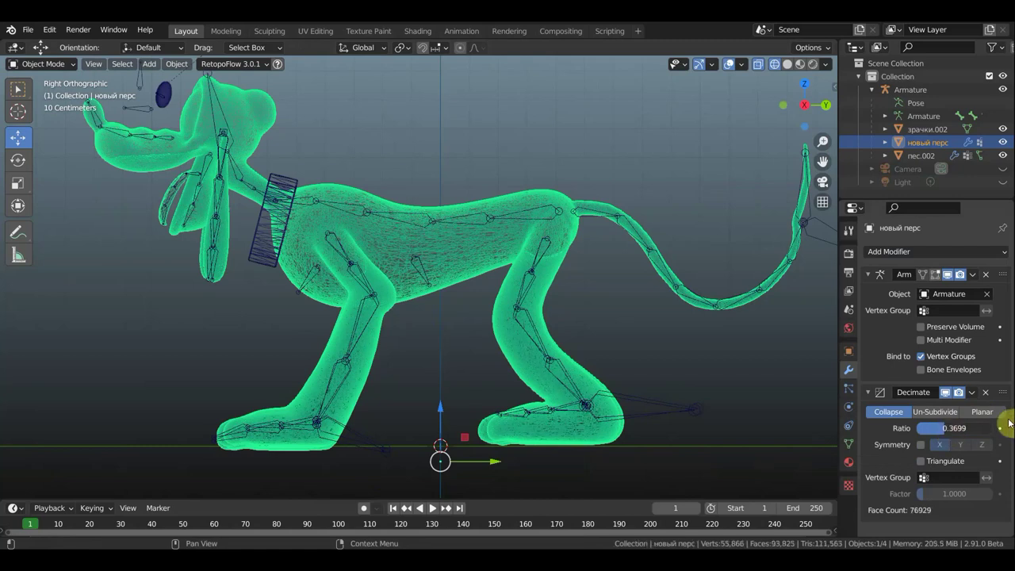
pyautogui.click(974, 396)
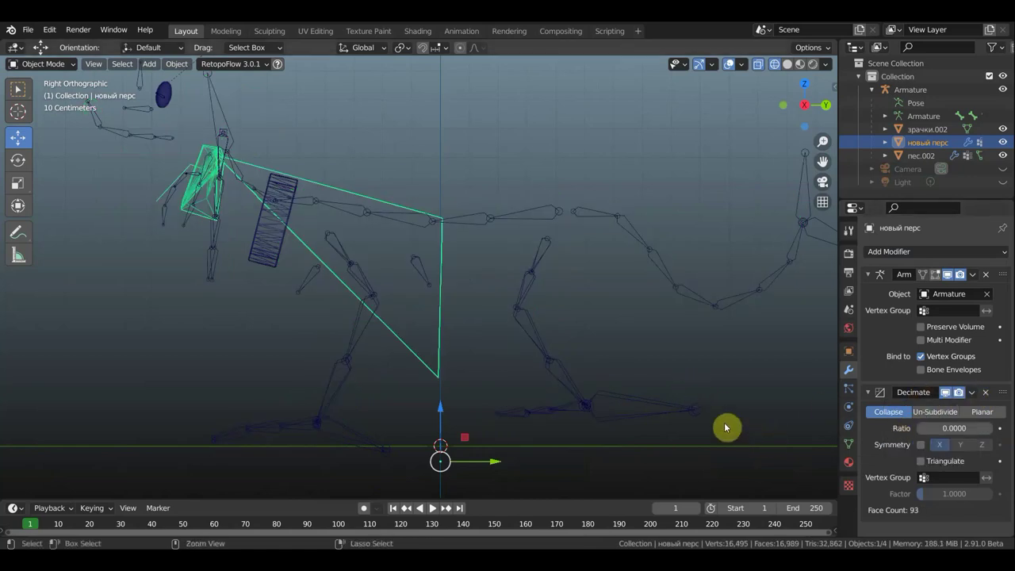
pyautogui.hotkey('ctrl', 'z')
# - Set the Decimate ratio to 0.25 and apply the modifier
pyautogui.click(947, 428)
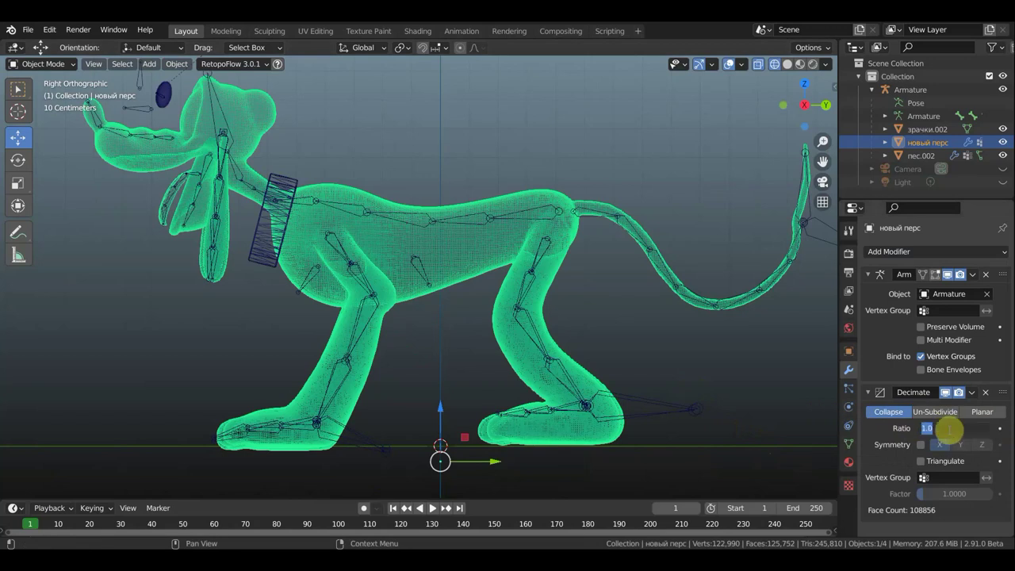
pyautogui.write('0.2')
pyautogui.write('500')
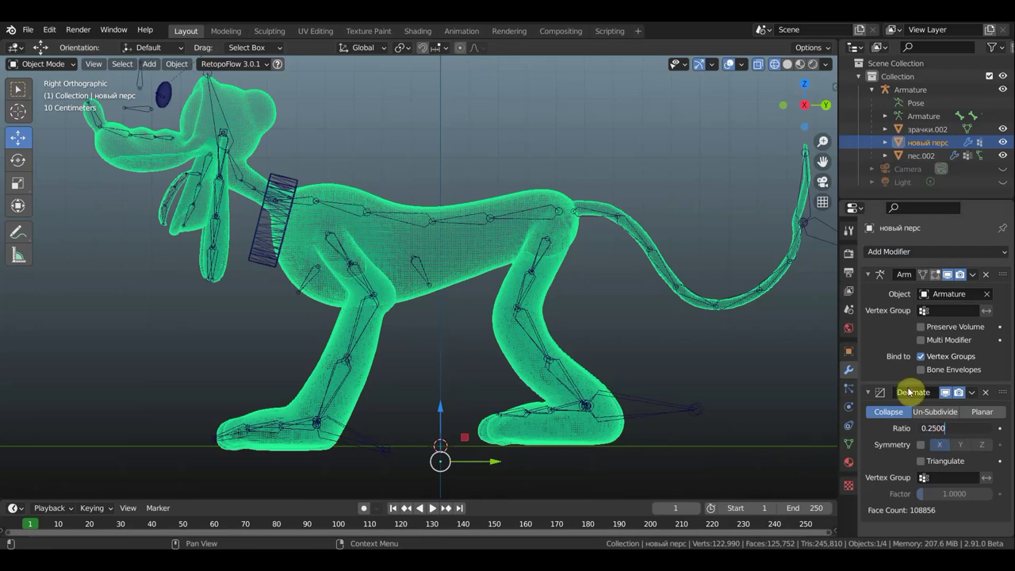
pyautogui.press('Return')
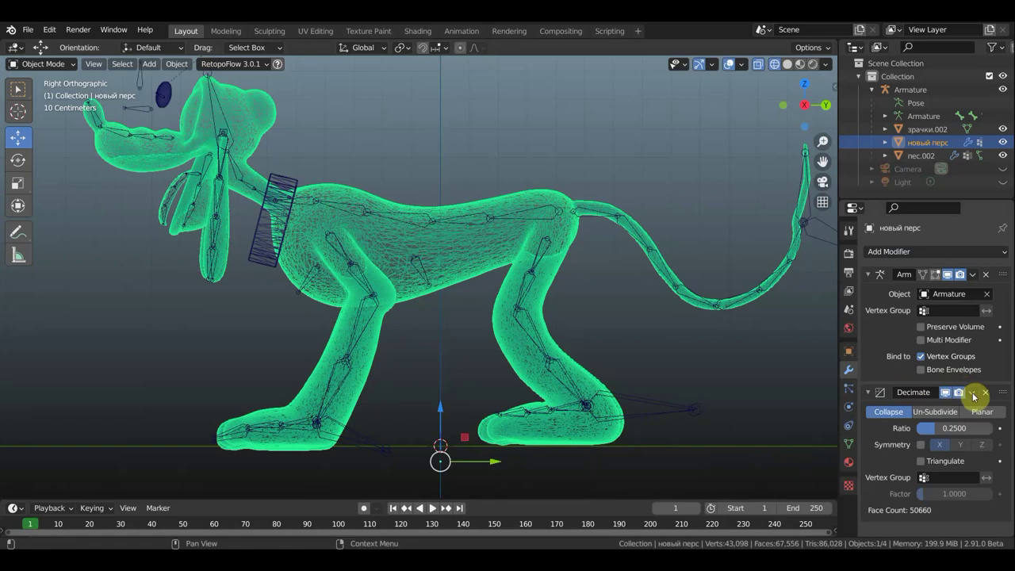
pyautogui.click(972, 392)
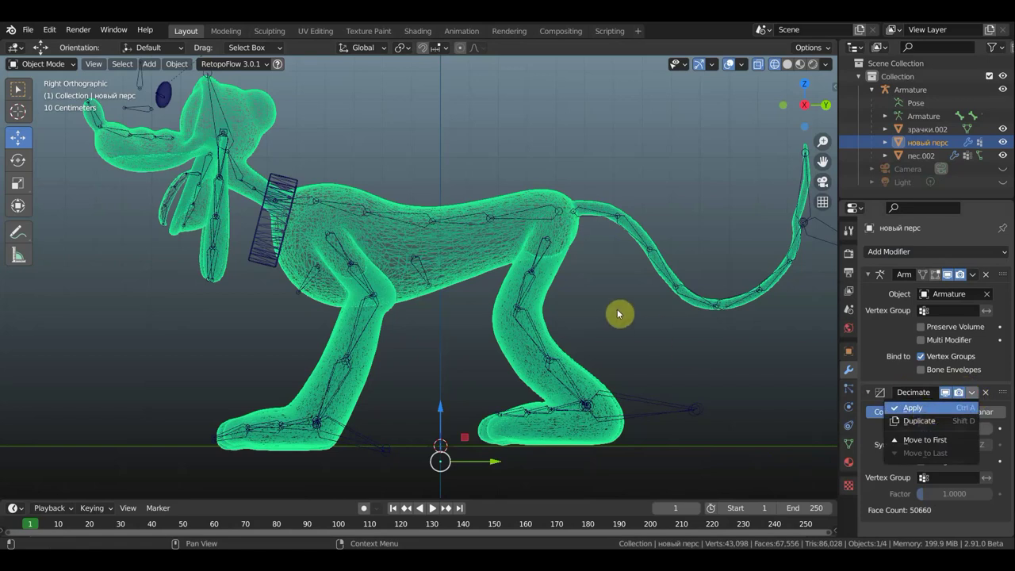
pyautogui.hotkey('ctrl', 'a')
pyautogui.click(800, 63)
# - Turn off viewport overlays to hide the bones and outlines
pyautogui.moveTo(470, 295)
pyautogui.mouseDown(button='middle')
pyautogui.moveTo(537, 306)
pyautogui.moveTo(705, 115)
pyautogui.mouseUp(button='middle')
pyautogui.click(729, 66)
pyautogui.moveTo(705, 161)
pyautogui.mouseDown(button='middle')
pyautogui.moveTo(743, 165)
pyautogui.moveTo(676, 165)
pyautogui.mouseUp(button='middle')
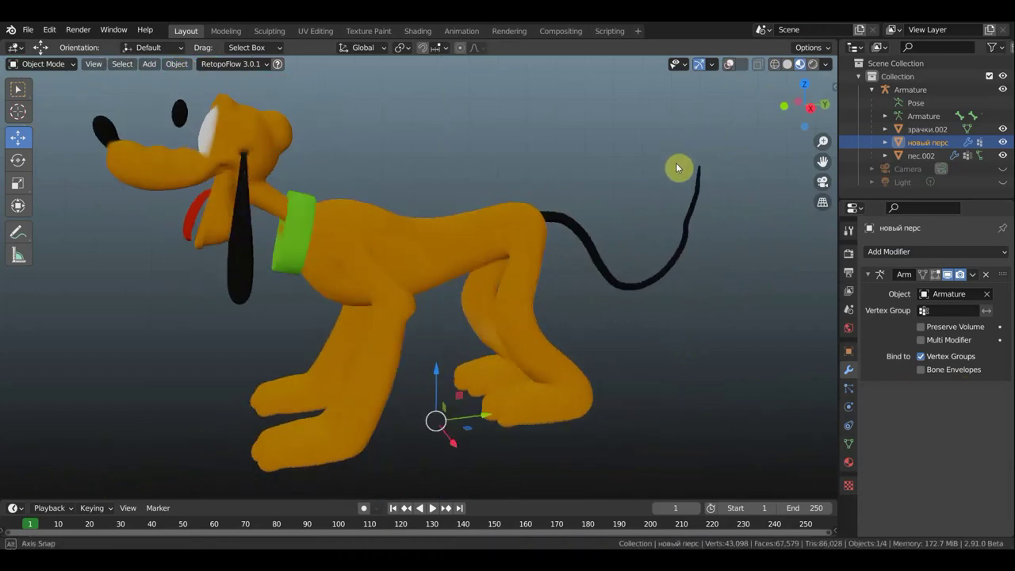
# - Apply Shade Smooth to the dog mesh and inspect it up close
pyautogui.rightClick(496, 233)
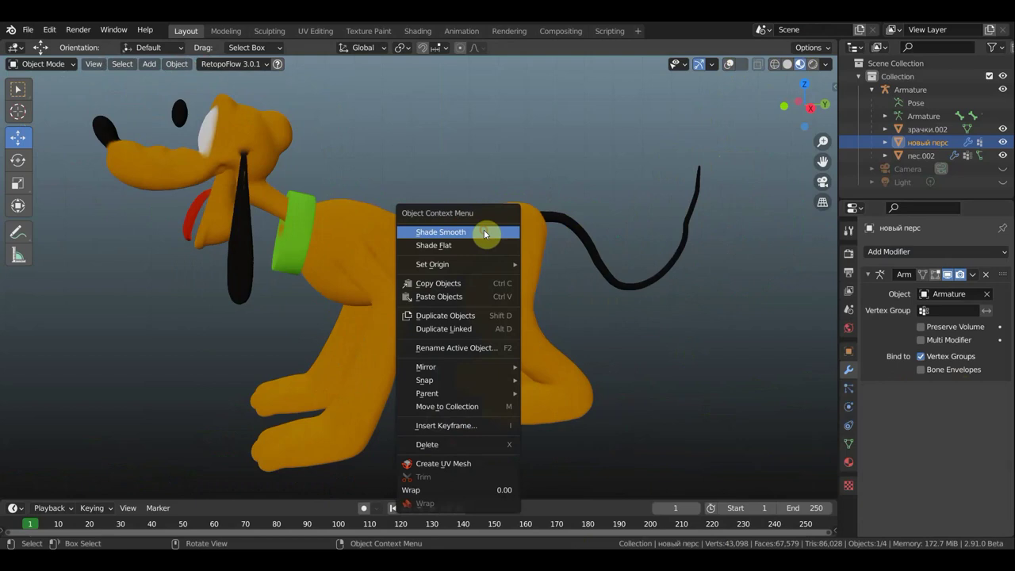
pyautogui.click(484, 232)
pyautogui.scroll(2, 520, 236)
pyautogui.scroll(3, 476, 242)
pyautogui.moveTo(443, 242)
pyautogui.mouseDown(button='middle')
pyautogui.moveTo(385, 240)
pyautogui.moveTo(554, 234)
pyautogui.moveTo(603, 215)
pyautogui.moveTo(628, 251)
pyautogui.moveTo(511, 258)
pyautogui.moveTo(471, 233)
pyautogui.mouseUp(button='middle')
pyautogui.scroll(-3, 603, 254)
pyautogui.scroll(-2, 573, 261)
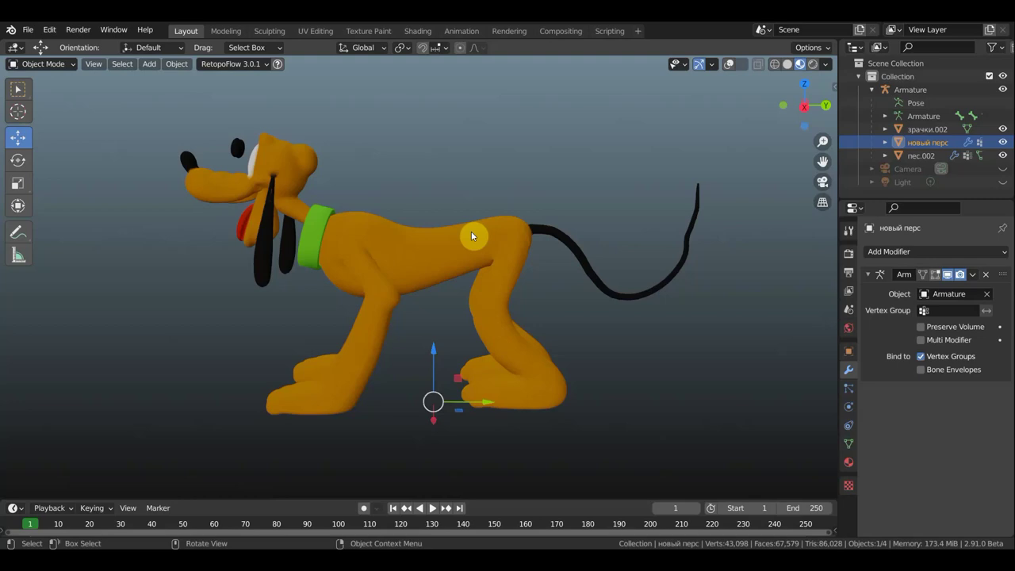
pyautogui.moveTo(524, 298); pyautogui.dragTo(591, 301, button='middle')
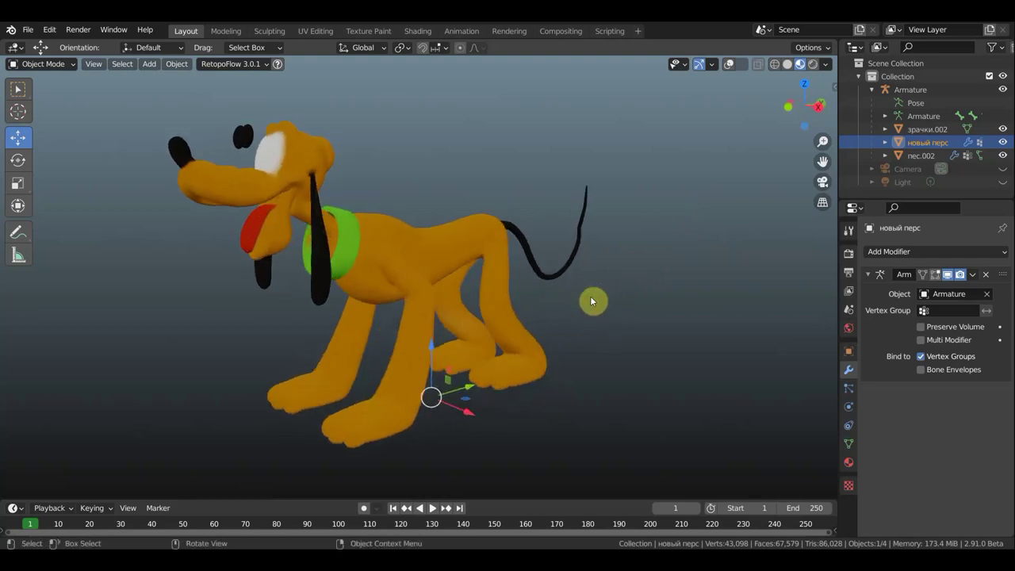
pyautogui.moveTo(559, 299); pyautogui.dragTo(522, 278, button='middle')
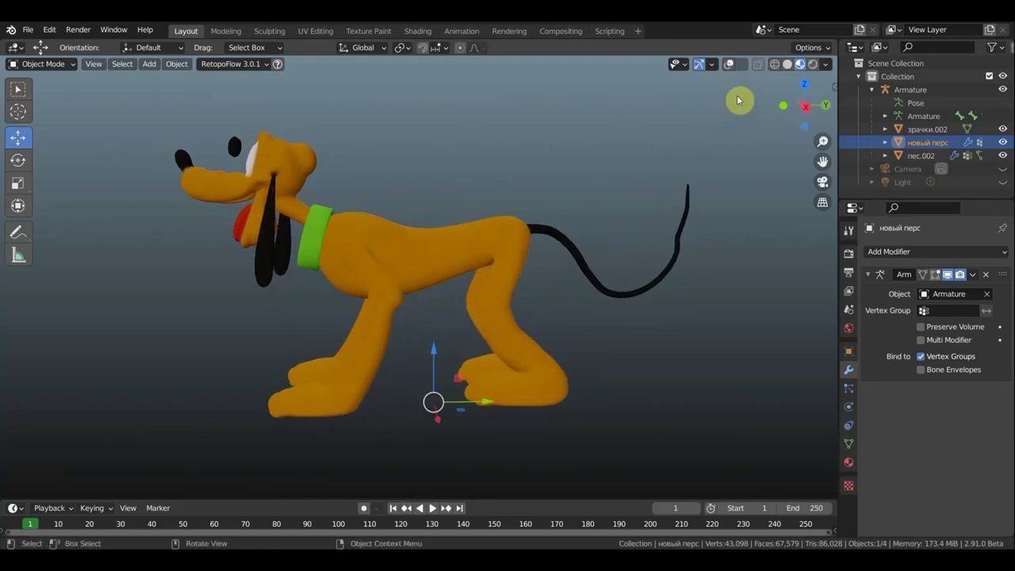
# - Turn overlays back on, select the armature, and switch to Right Ortho view (numpad 3)
pyautogui.click(728, 66)
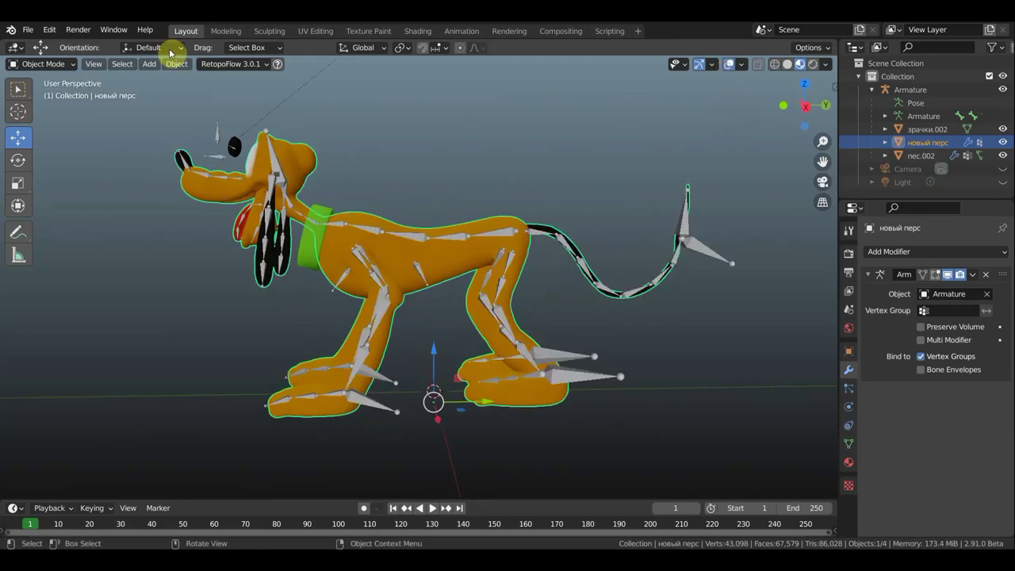
pyautogui.click(44, 65)
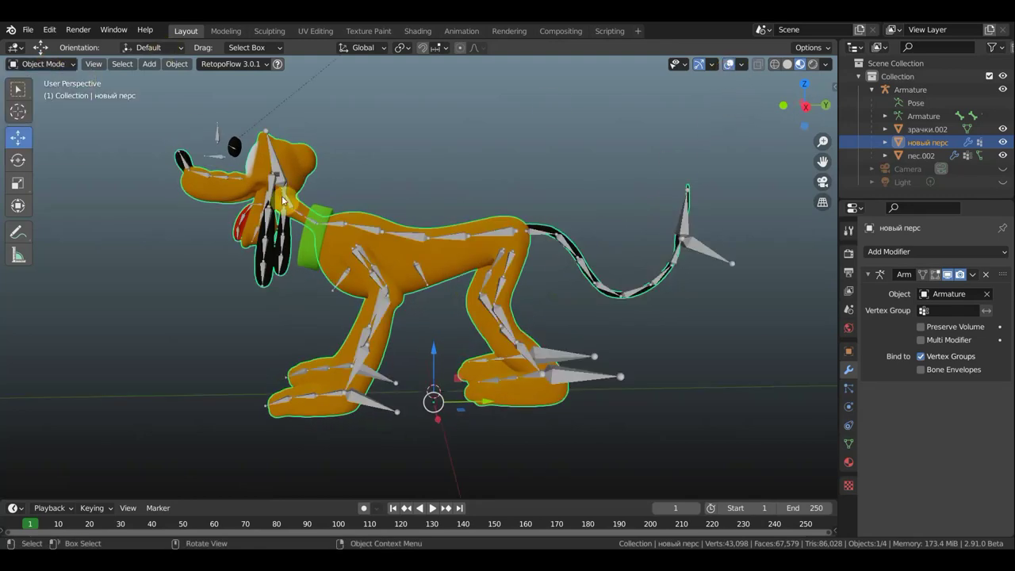
pyautogui.click(249, 152)
pyautogui.click(44, 65)
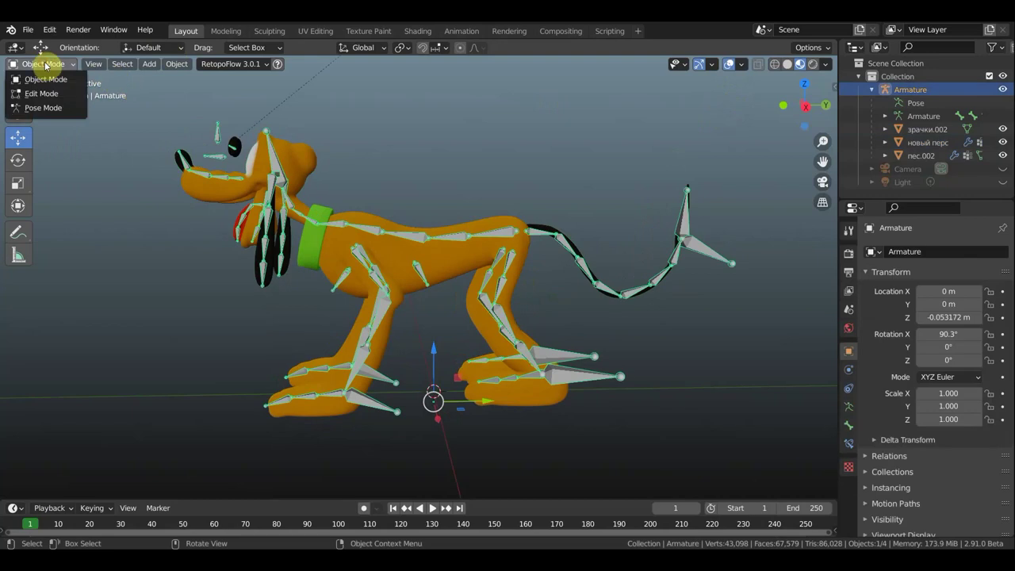
pyautogui.click(395, 264)
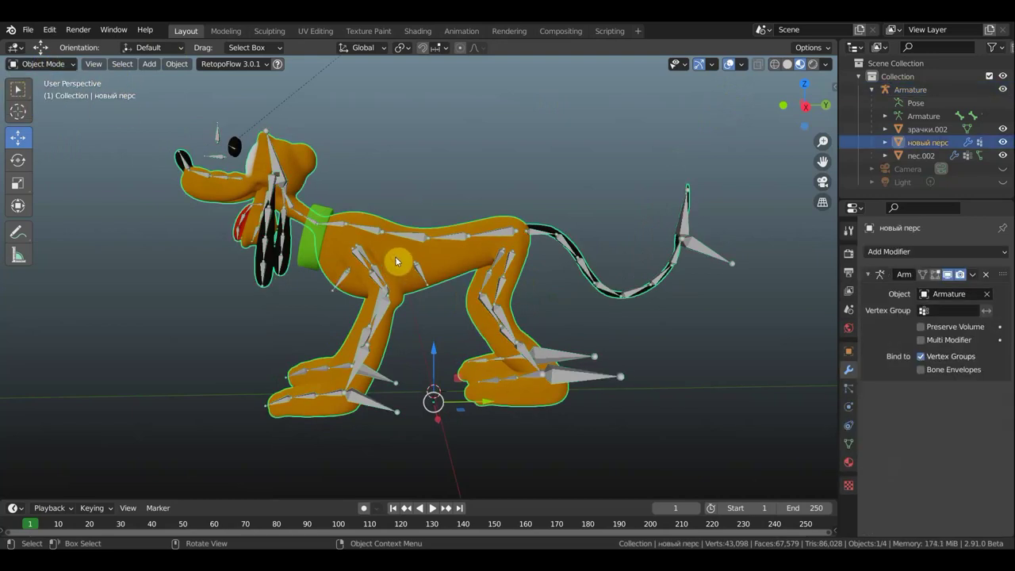
pyautogui.click(418, 240)
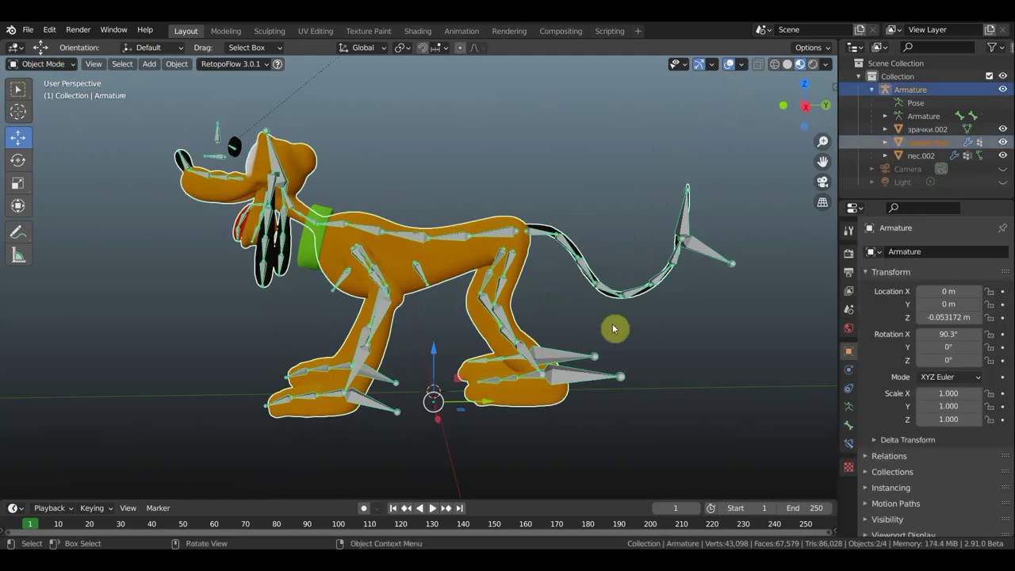
pyautogui.press('KP_3')
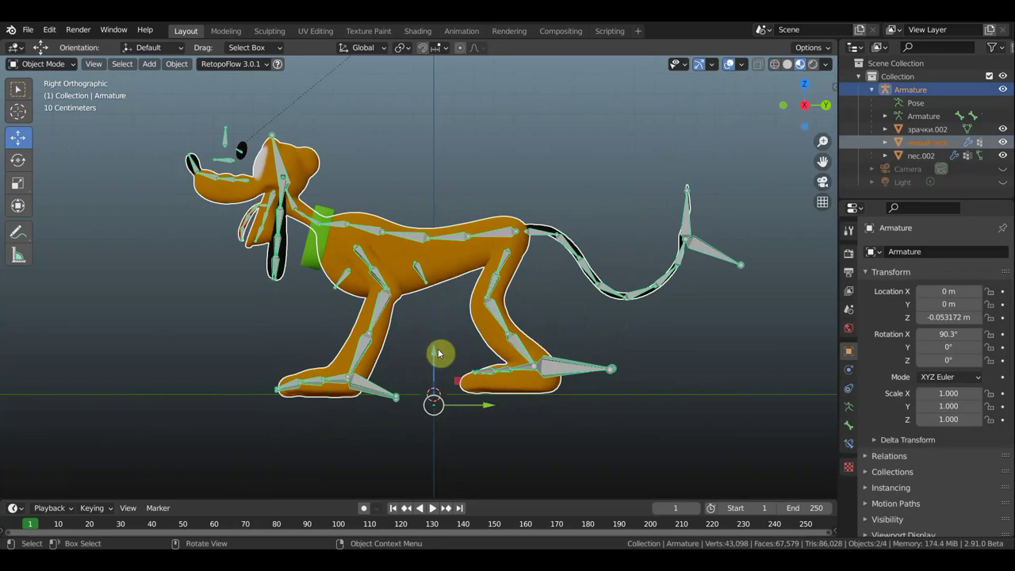
# - Lower the dog mesh about 0.01 m on Z, then add the armature as active
pyautogui.click(457, 267)
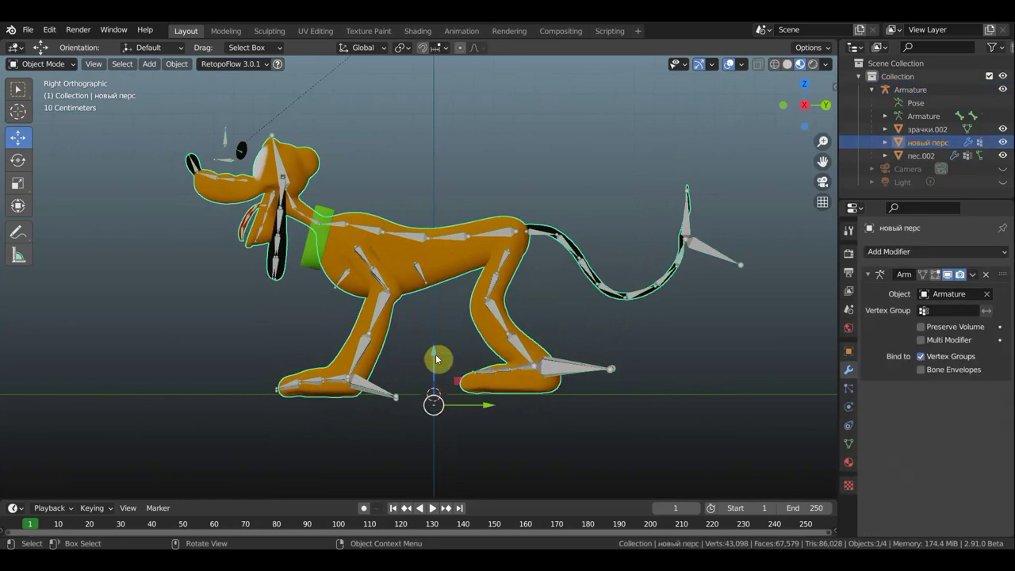
pyautogui.moveTo(434, 355); pyautogui.dragTo(434, 358)
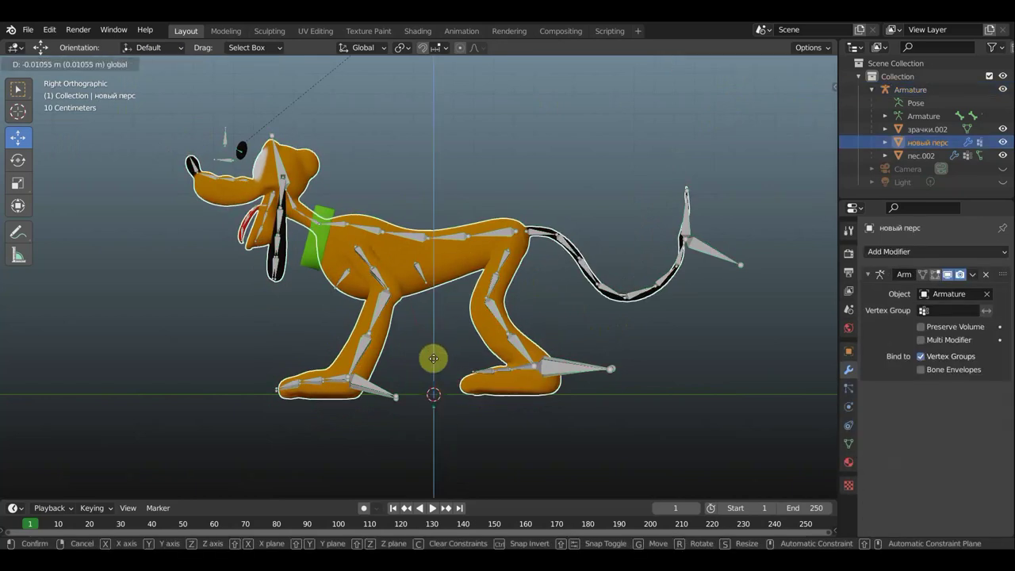
pyautogui.moveTo(433, 359); pyautogui.dragTo(435, 362)
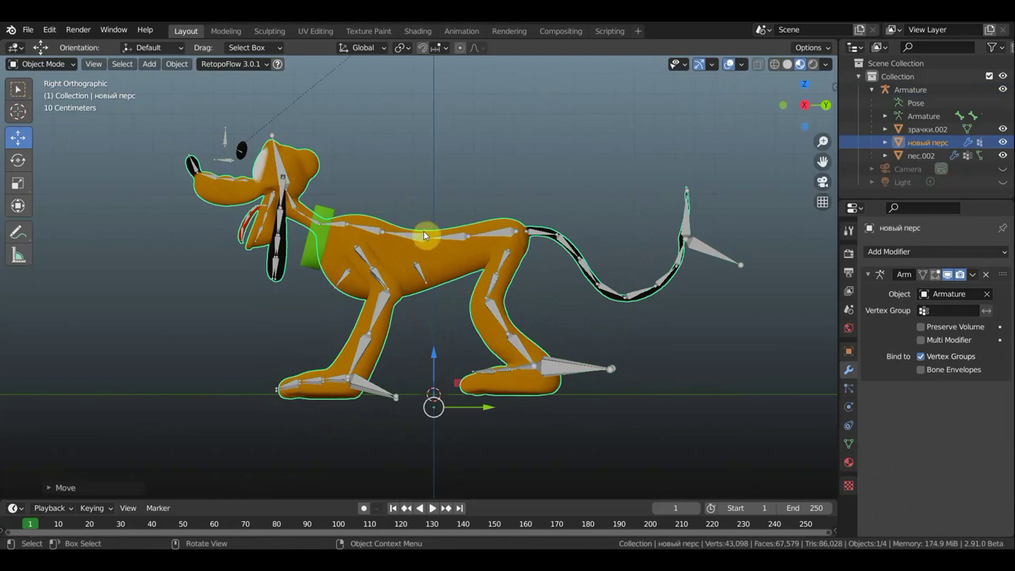
pyautogui.keyDown('shift'); pyautogui.click(452, 235); pyautogui.keyUp('shift')
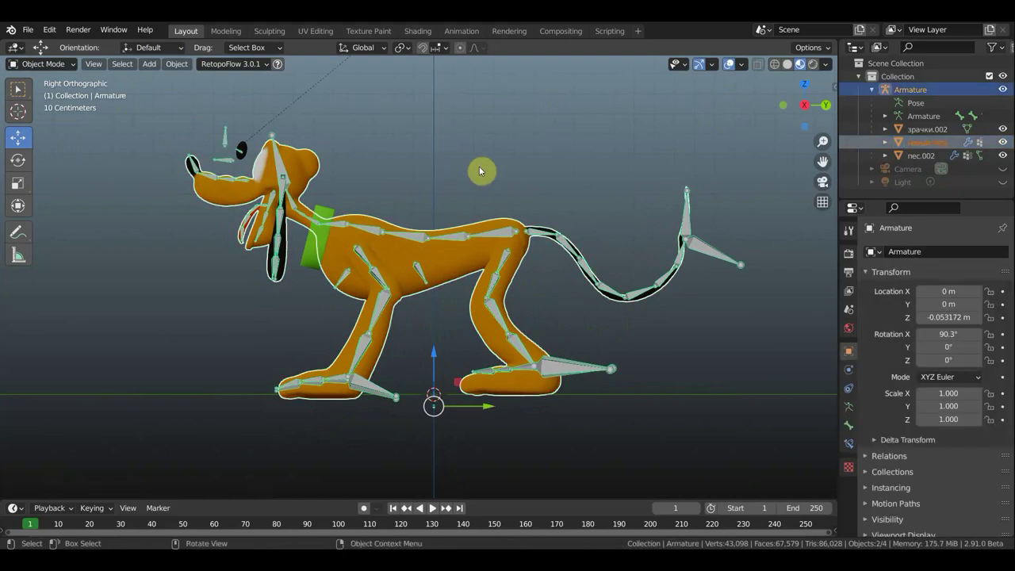
# - Parent the dog mesh to the armature using Ctrl+P With Automatic Weights
pyautogui.hotkey('ctrl', 'p')
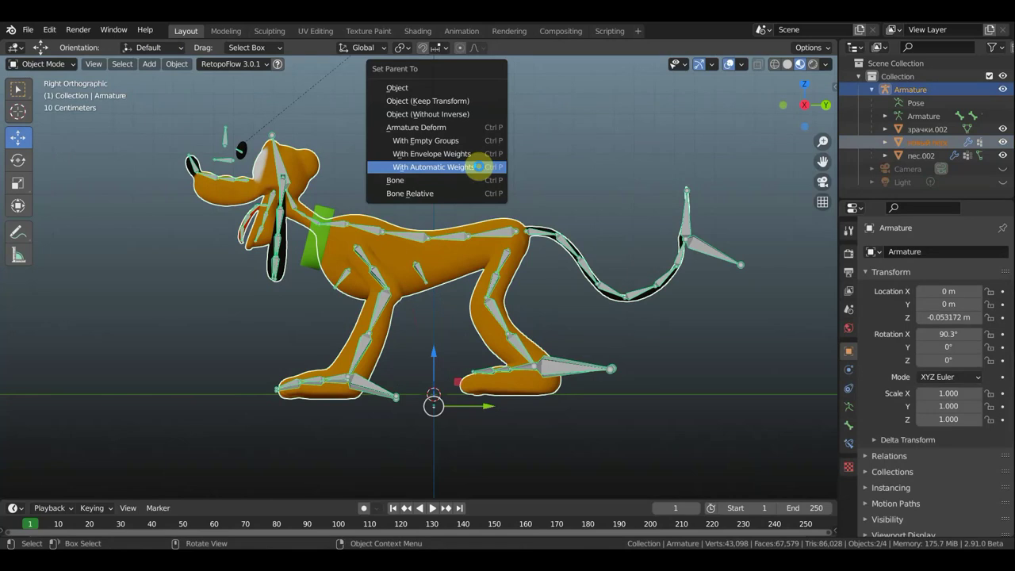
pyautogui.click(479, 170)
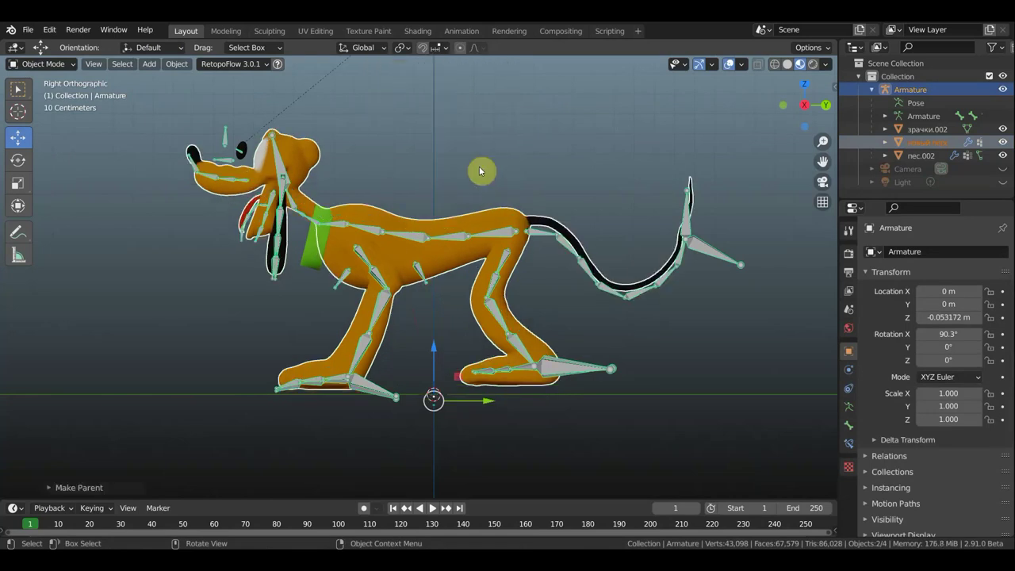
# - Undo the last rig change and parent the dog body to the armature with automatic weights
pyautogui.scroll(1, 473, 240)
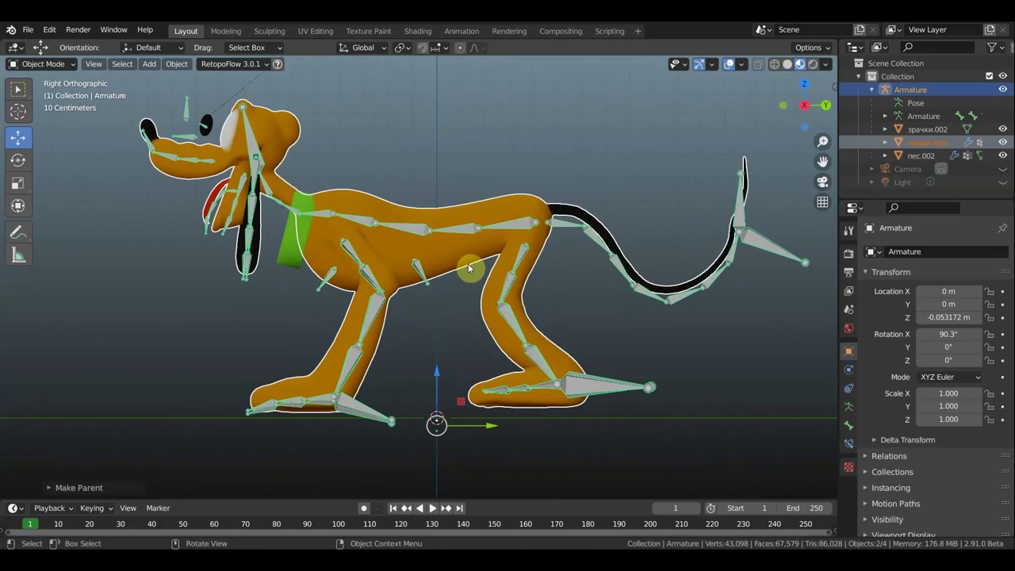
pyautogui.hotkey('ctrl', 'z')
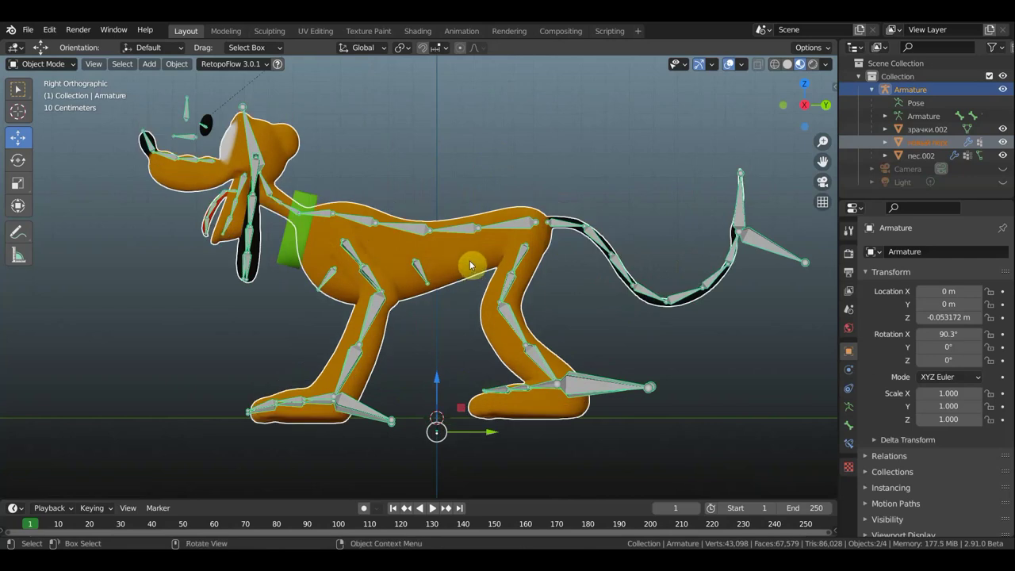
pyautogui.click(461, 262)
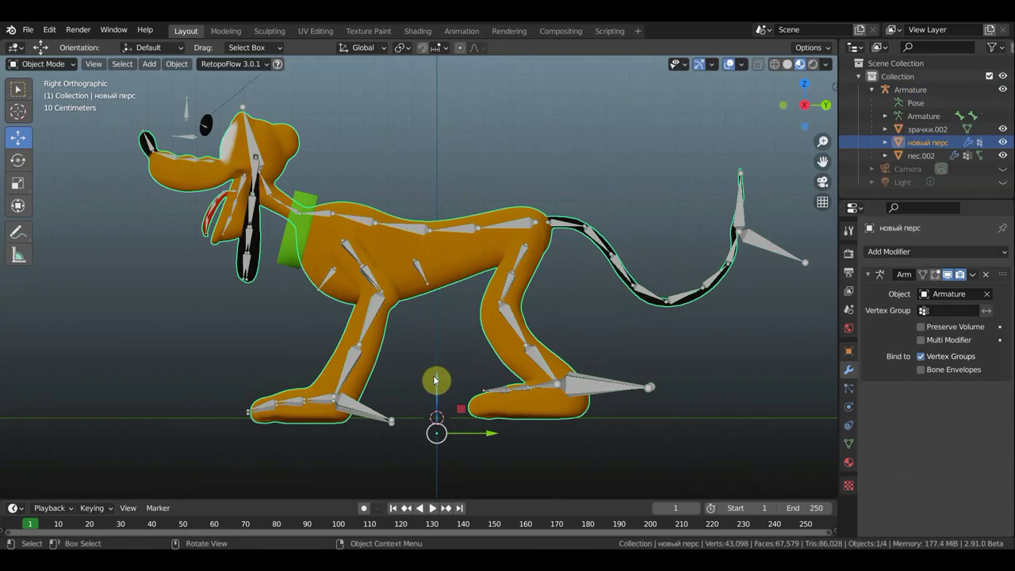
pyautogui.moveTo(435, 381); pyautogui.dragTo(427, 380)
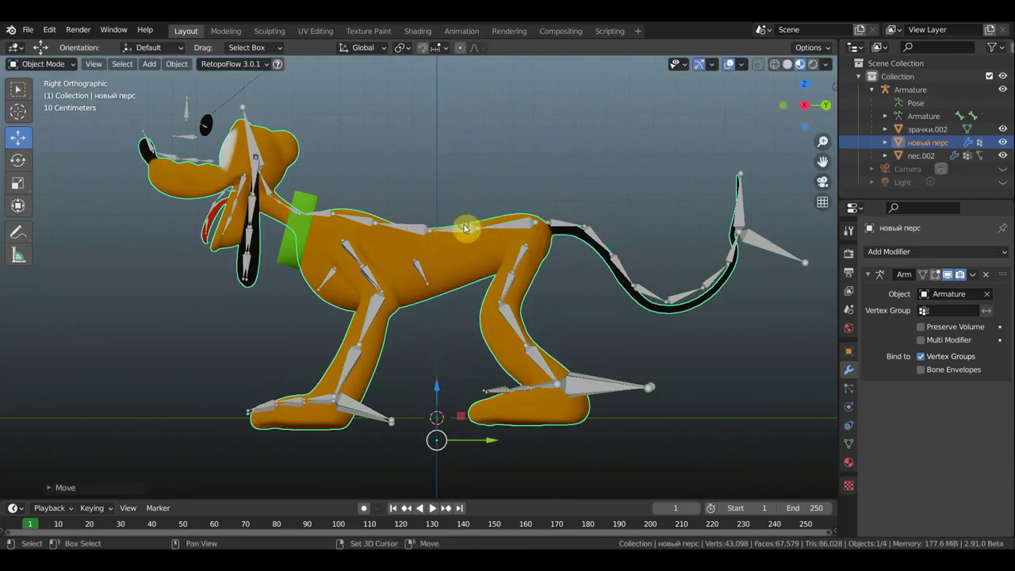
pyautogui.keyDown('shift'); pyautogui.click(464, 225); pyautogui.keyUp('shift')
pyautogui.hotkey('ctrl', 'p')
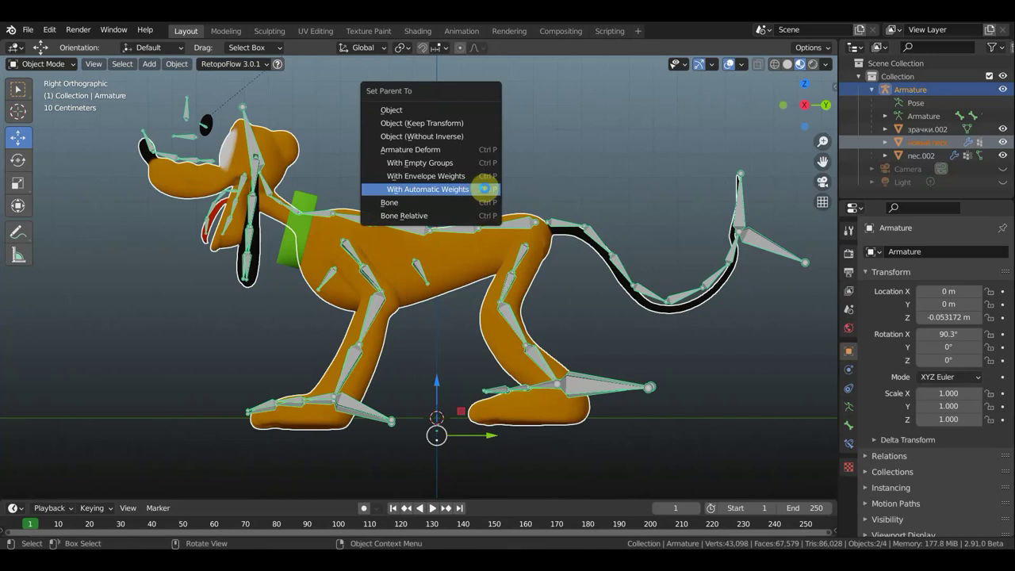
pyautogui.click(485, 189)
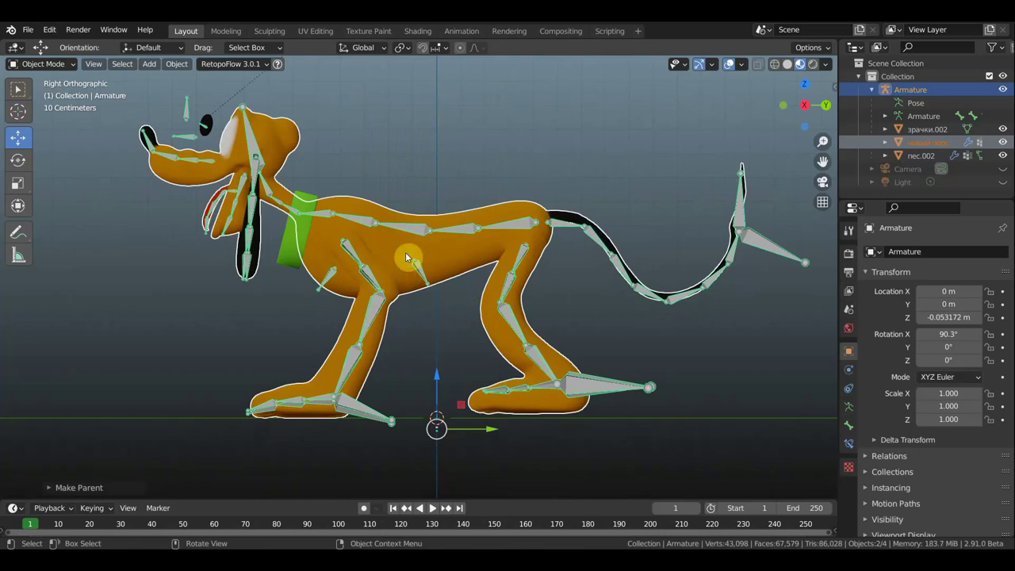
# - Recentre the view and make the armature the active object over the dog body
pyautogui.moveTo(434, 276)
pyautogui.keyDown('shift'); pyautogui.mouseDown(button='middle')
pyautogui.moveTo(459, 286)
pyautogui.moveTo(438, 268)
pyautogui.mouseUp(button='middle'); pyautogui.keyUp('shift')
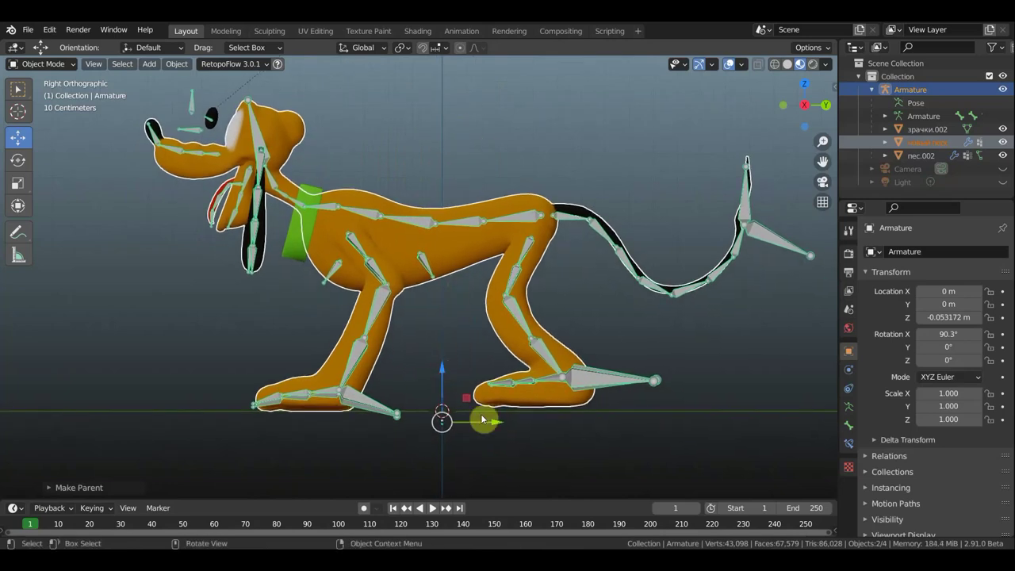
pyautogui.click(364, 216)
pyautogui.click(370, 208)
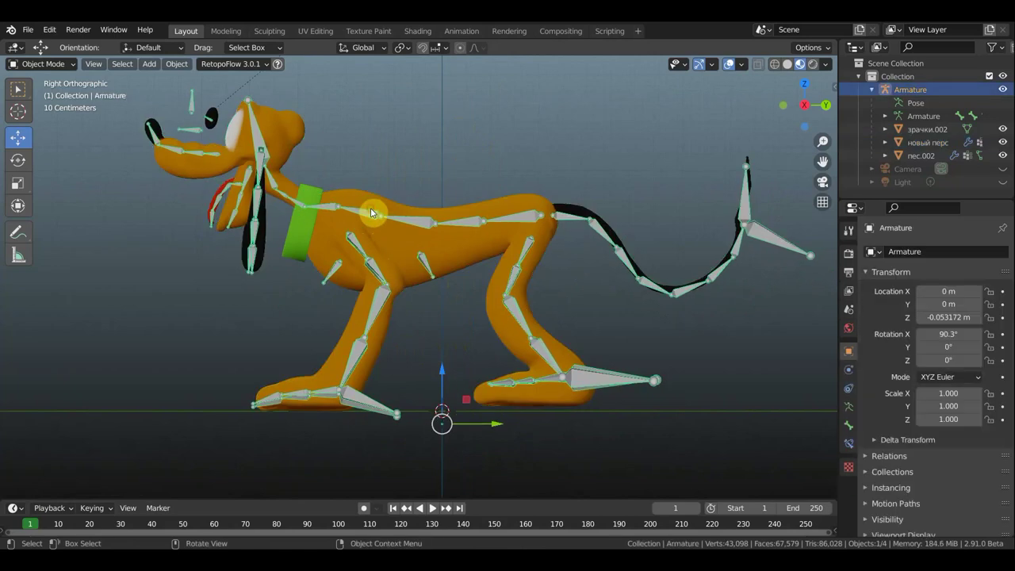
pyautogui.click(51, 63)
# - In Pose Mode, lift the front foot bone, then lower it to a new spot
pyautogui.click(65, 105)
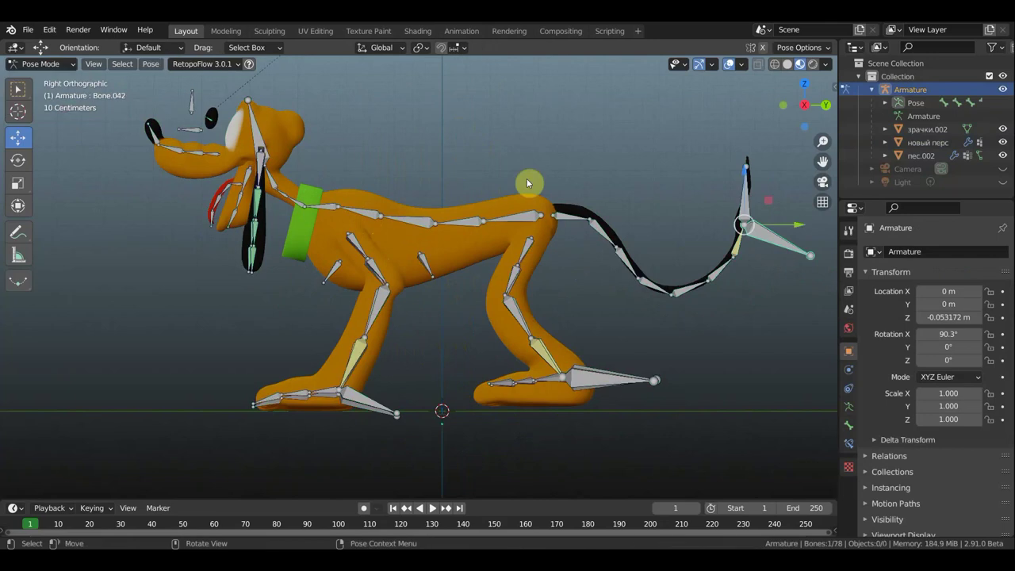
pyautogui.keyDown('shift'); pyautogui.moveTo(646, 209); pyautogui.dragTo(592, 215, button='middle'); pyautogui.keyUp('shift')
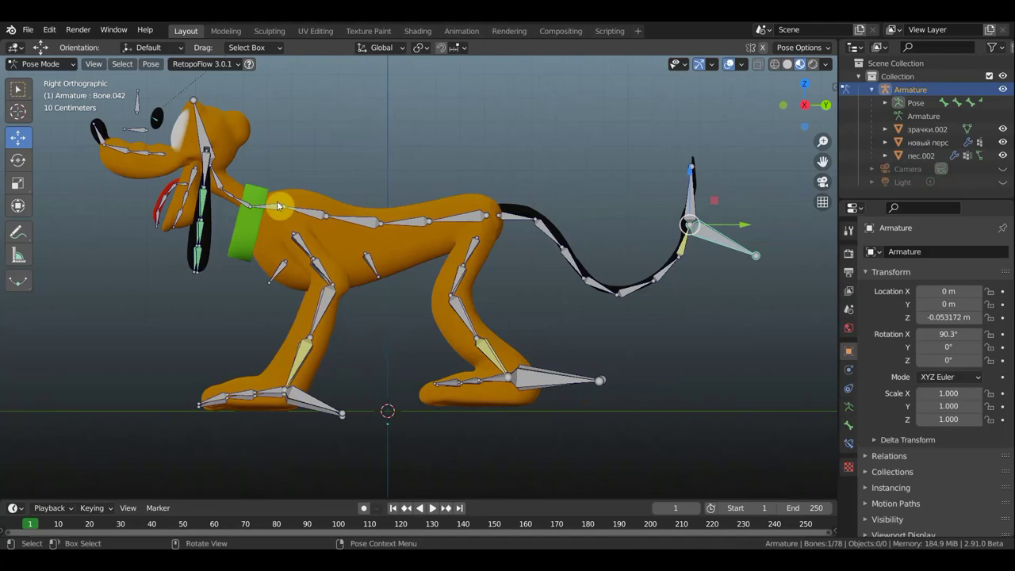
pyautogui.click(314, 402)
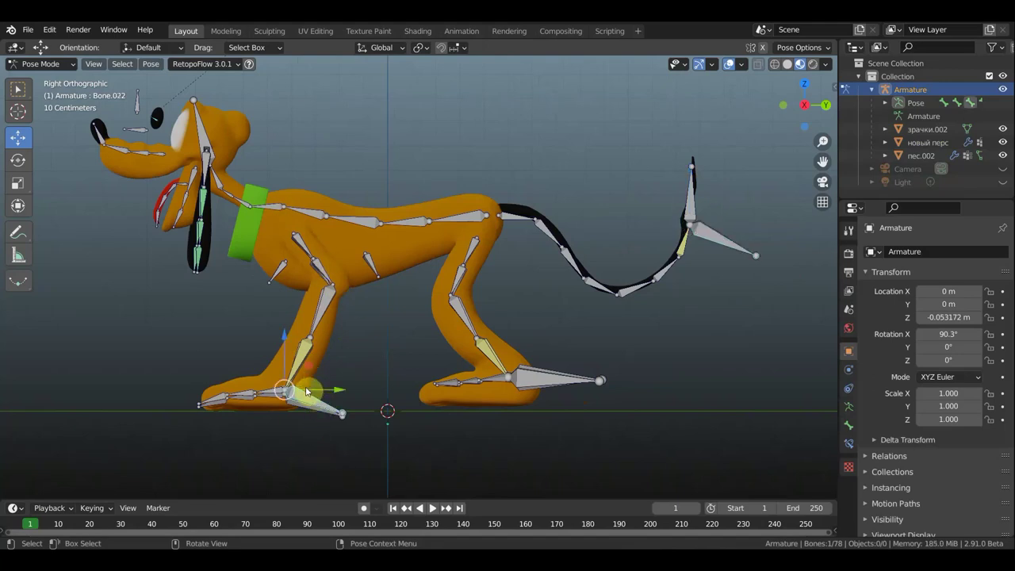
pyautogui.moveTo(310, 392)
pyautogui.mouseDown()
pyautogui.moveTo(259, 353)
pyautogui.moveTo(276, 339)
pyautogui.mouseUp()
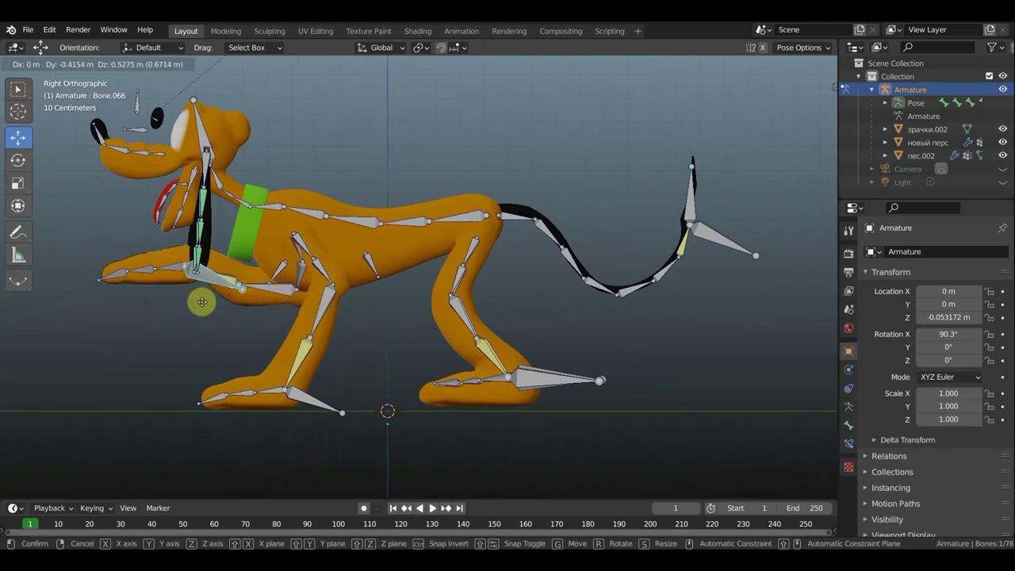
pyautogui.moveTo(276, 339); pyautogui.dragTo(403, 389)
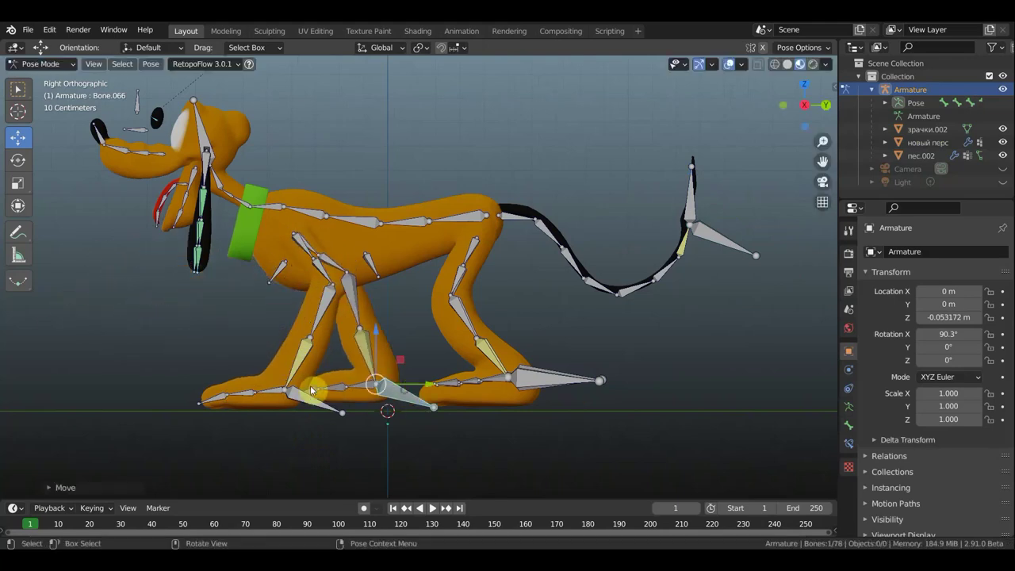
pyautogui.moveTo(315, 390)
pyautogui.mouseDown()
pyautogui.moveTo(137, 290)
pyautogui.moveTo(257, 319)
pyautogui.moveTo(204, 304)
pyautogui.moveTo(294, 341)
pyautogui.moveTo(290, 396)
pyautogui.mouseUp()
# - Rotate the front paw bone, cancelling a follow-up move
pyautogui.press('r')
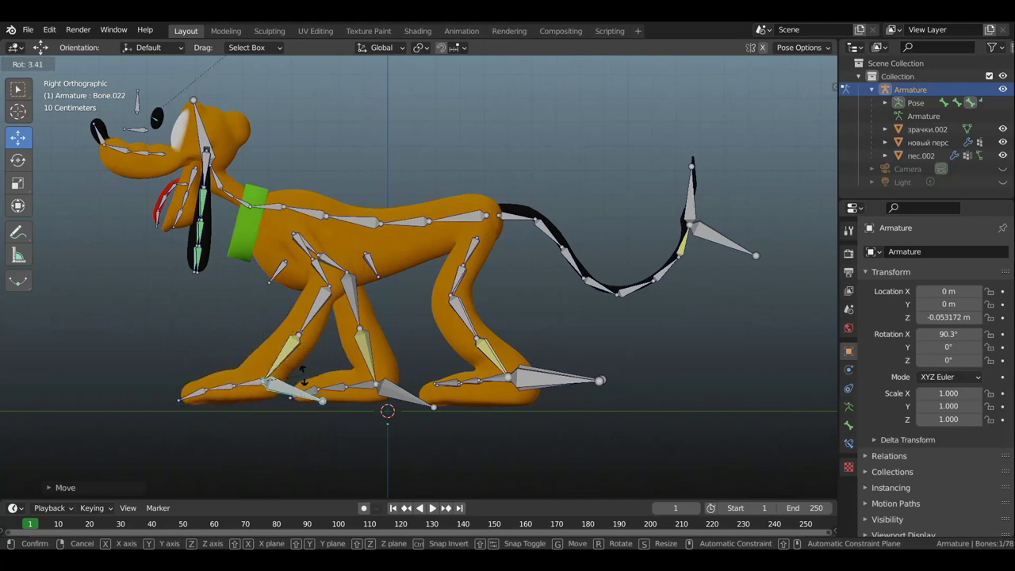
pyautogui.click(307, 379)
pyautogui.press('g')
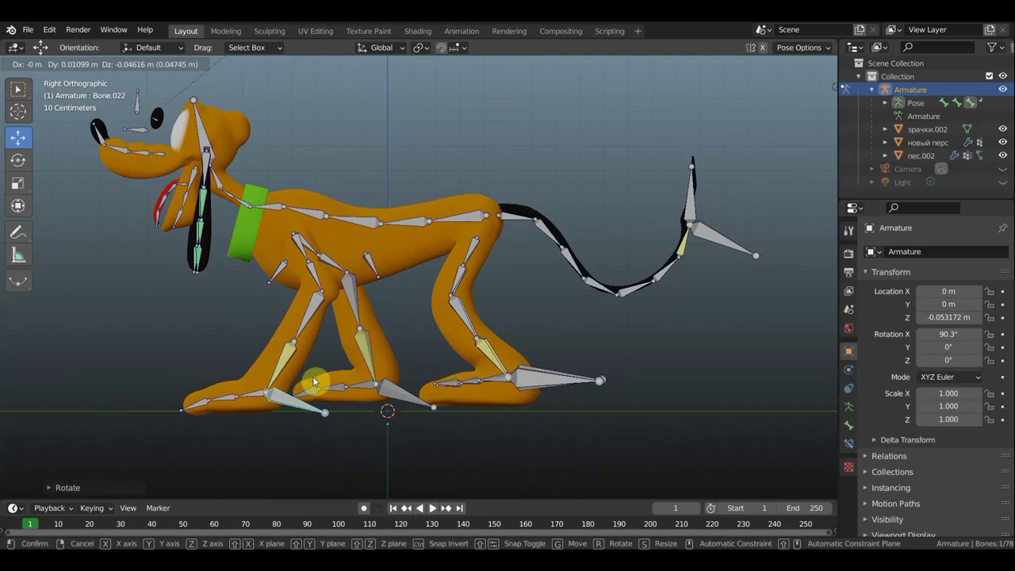
pyautogui.rightClick(331, 391)
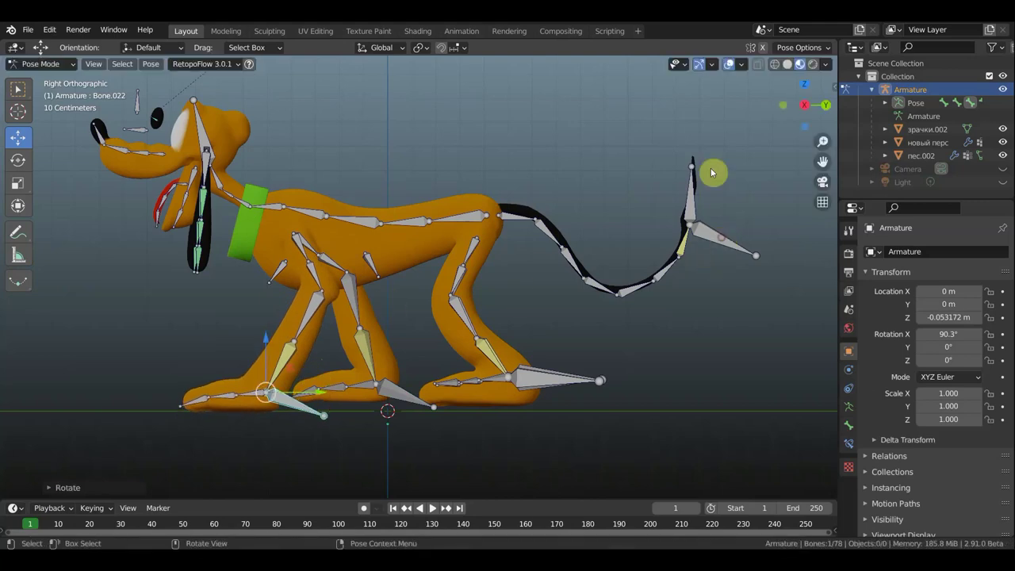
# - Move the tail-tip bone upward so the tail curls higher
pyautogui.click(699, 208)
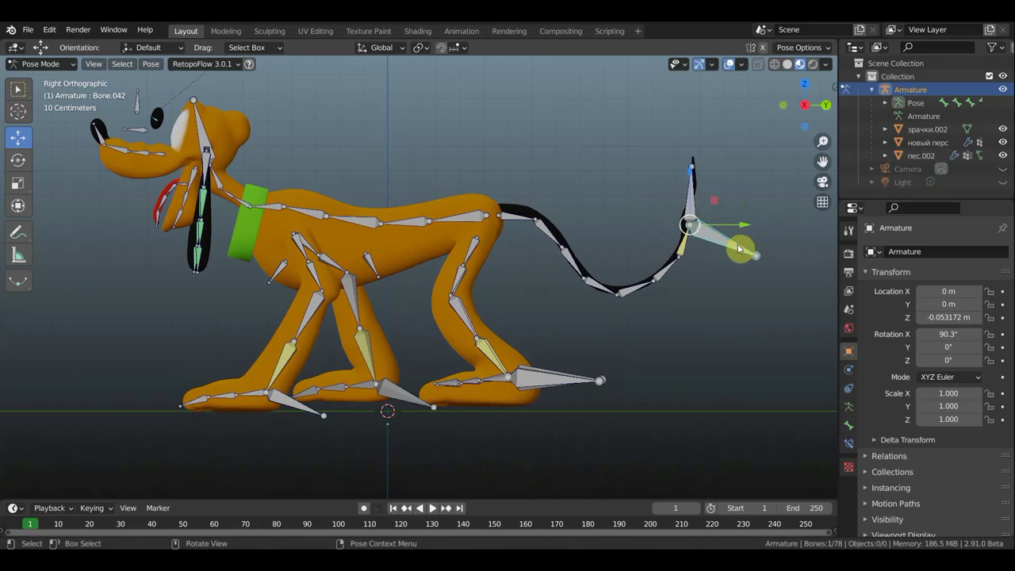
pyautogui.press('g')
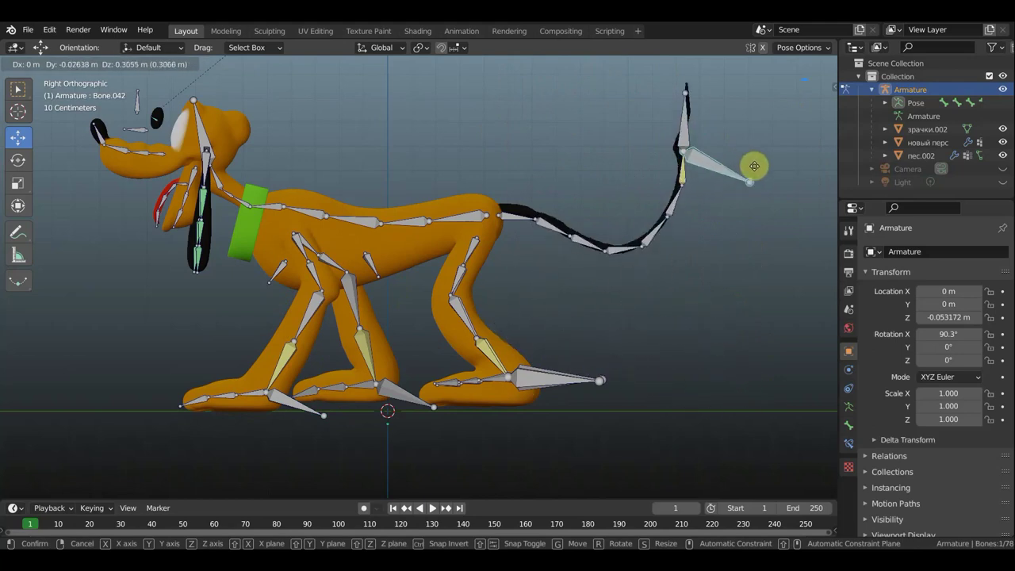
pyautogui.click(762, 168)
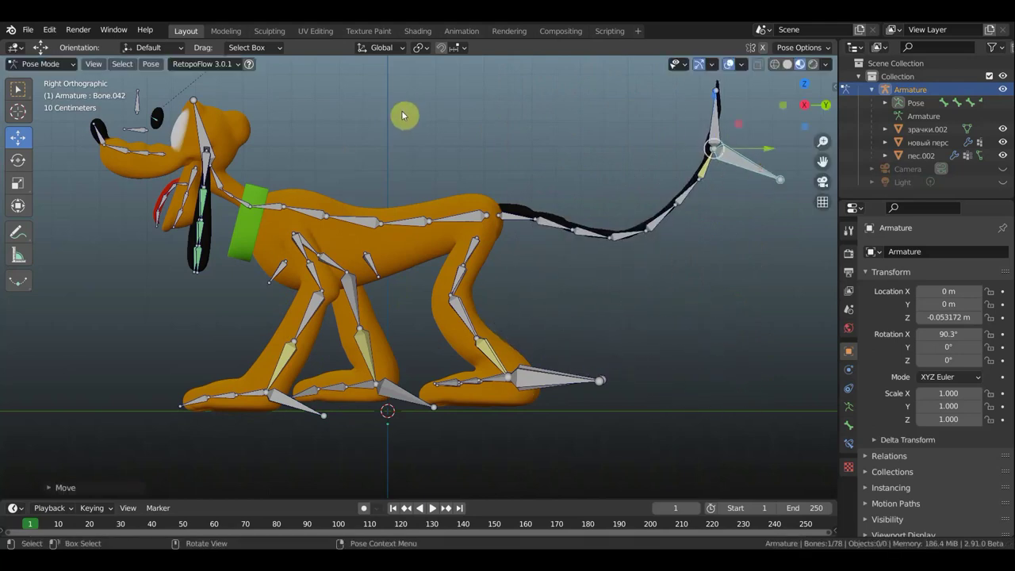
pyautogui.keyDown('shift'); pyautogui.moveTo(455, 140); pyautogui.dragTo(515, 169, button='middle'); pyautogui.keyUp('shift')
# - Zoom in on the head and move the eye's pupil bone to a new position
pyautogui.scroll(1, 372, 159)
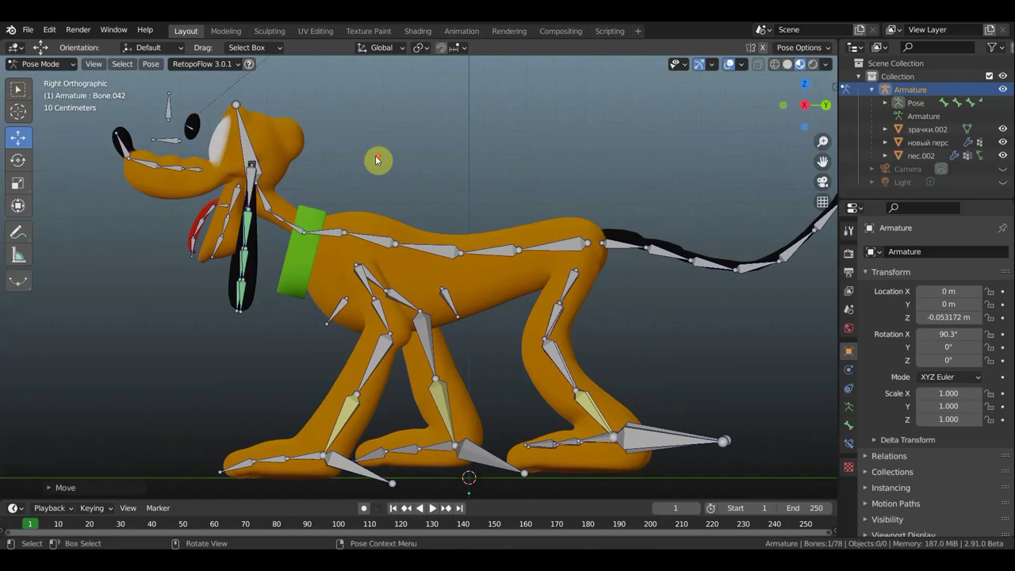
pyautogui.keyDown('shift'); pyautogui.moveTo(378, 158); pyautogui.dragTo(564, 207, button='middle'); pyautogui.keyUp('shift')
pyautogui.scroll(3, 301, 164)
pyautogui.scroll(1, 303, 137)
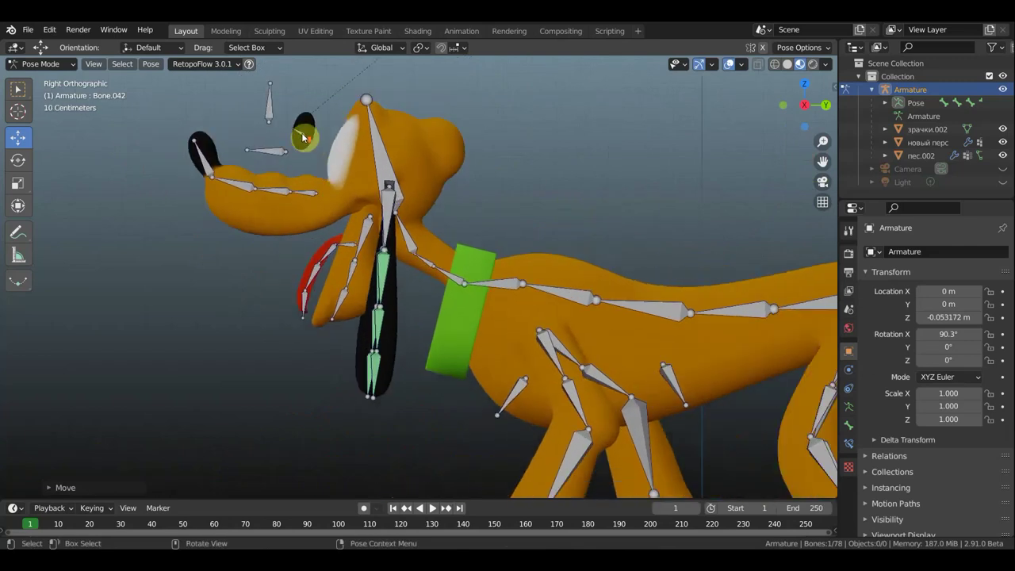
pyautogui.click(302, 131)
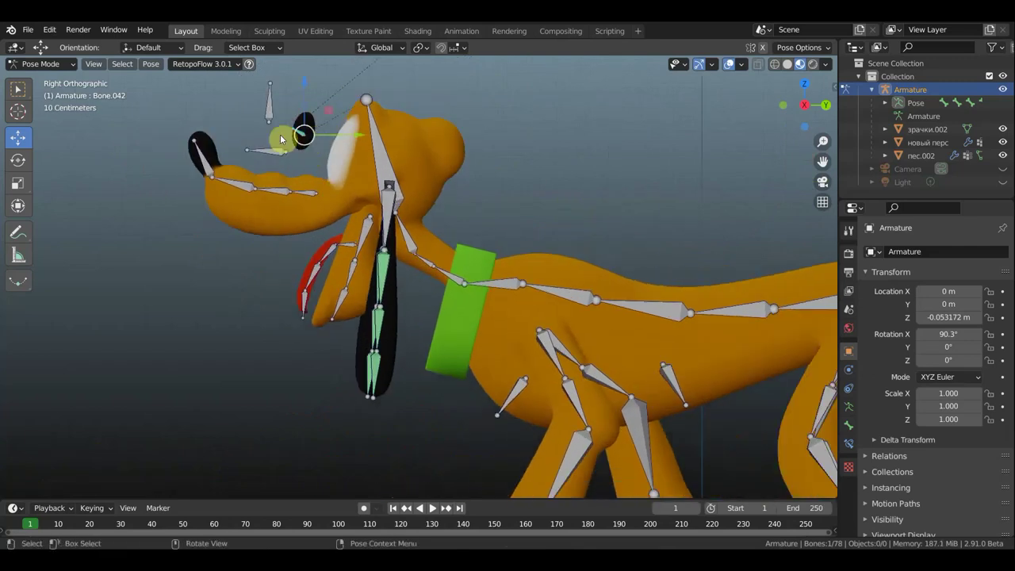
pyautogui.moveTo(294, 132); pyautogui.dragTo(302, 139)
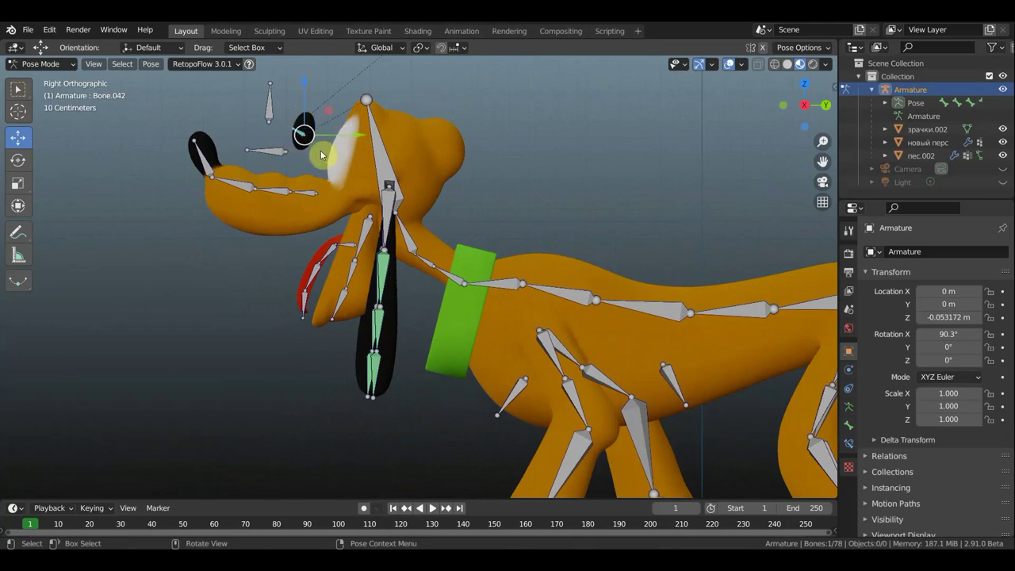
pyautogui.press('g')
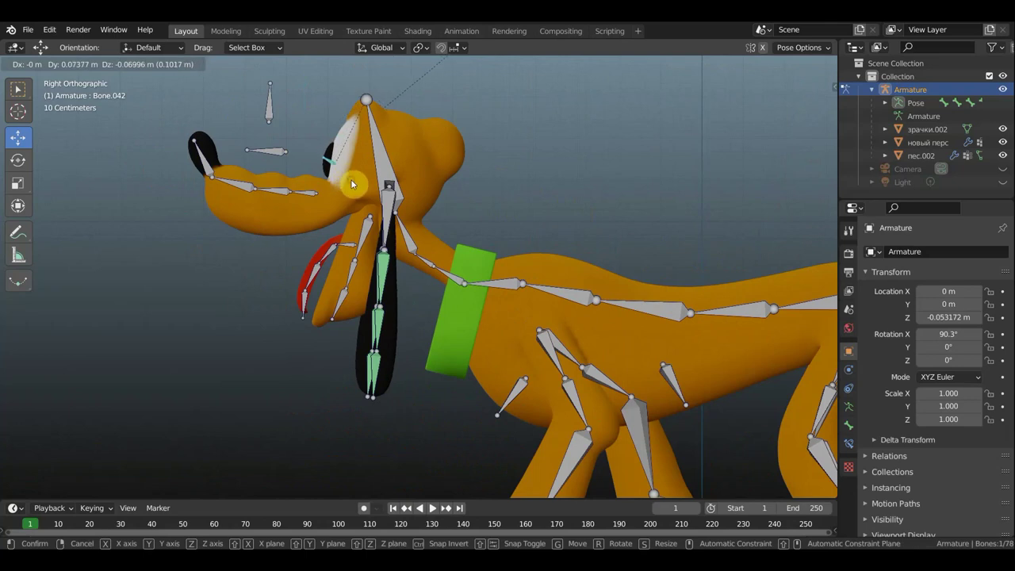
pyautogui.click(351, 179)
# - Move and rotate another eye bone several times, checking from a perspective view
pyautogui.moveTo(442, 176)
pyautogui.mouseDown(button='middle')
pyautogui.moveTo(554, 205)
pyautogui.moveTo(478, 199)
pyautogui.moveTo(513, 209)
pyautogui.moveTo(489, 203)
pyautogui.moveTo(306, 150)
pyautogui.mouseUp(button='middle')
pyautogui.scroll(-2, 305, 150)
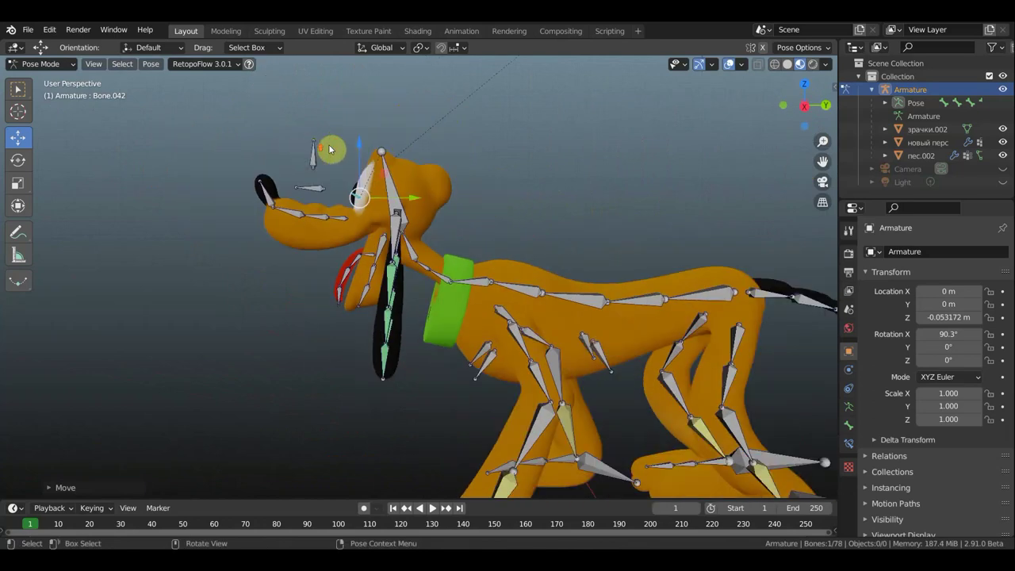
pyautogui.scroll(2, 344, 154)
pyautogui.click(339, 144)
pyautogui.press('g')
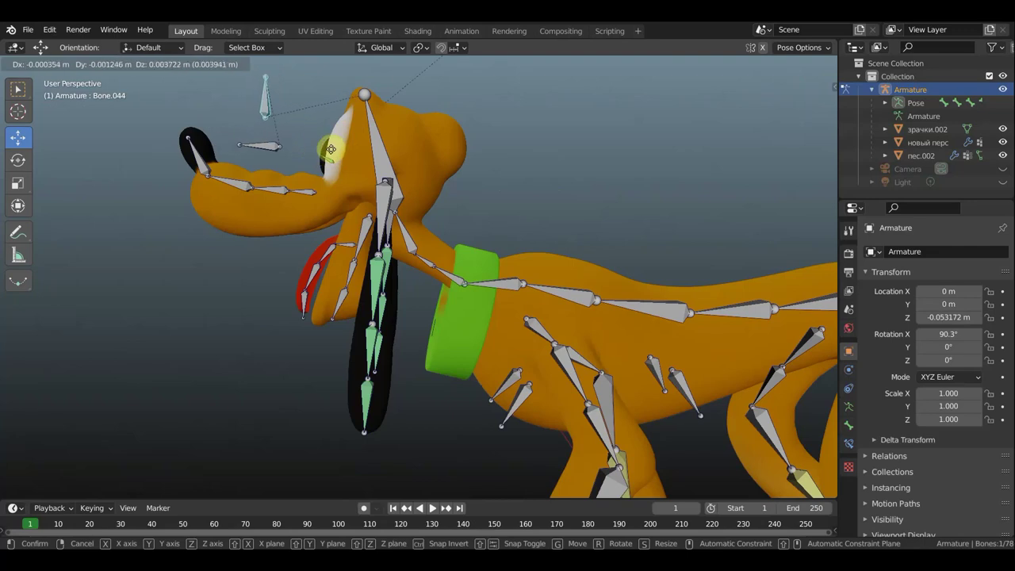
pyautogui.click(325, 150)
pyautogui.moveTo(325, 151)
pyautogui.mouseDown(button='middle')
pyautogui.moveTo(464, 212)
pyautogui.moveTo(313, 152)
pyautogui.mouseUp(button='middle')
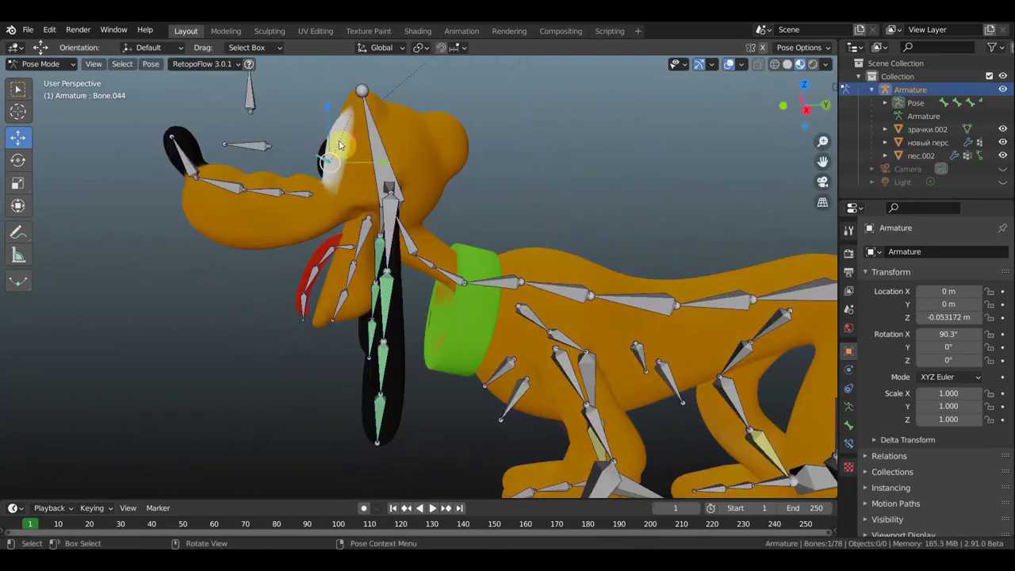
pyautogui.press('g')
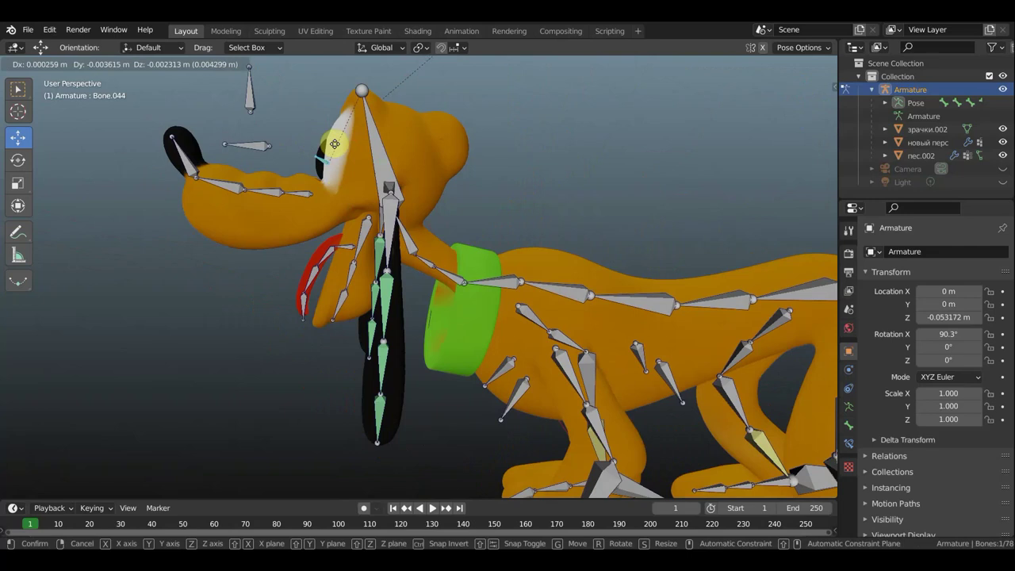
pyautogui.click(332, 146)
pyautogui.press('r')
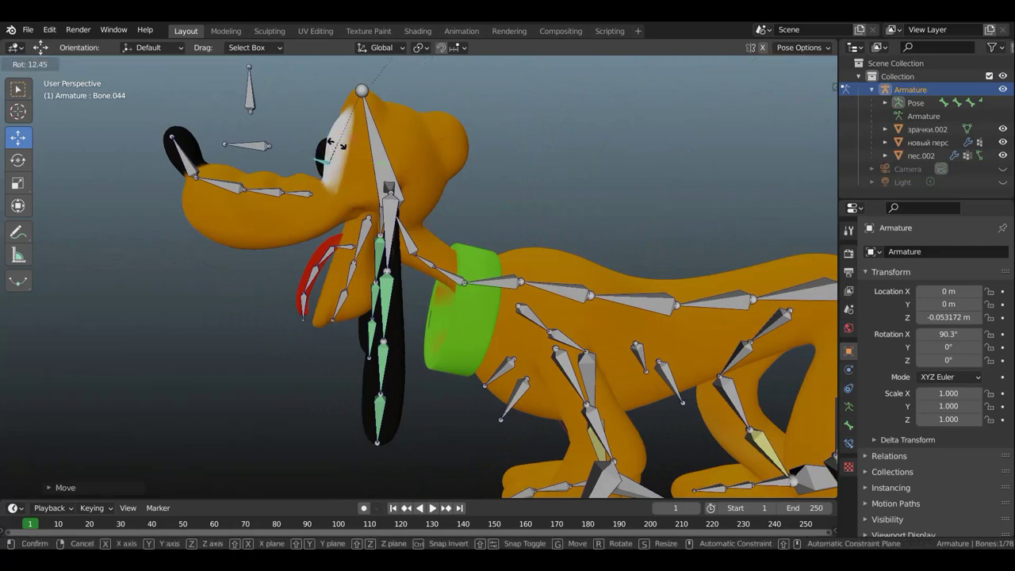
pyautogui.click(323, 167)
pyautogui.press('g')
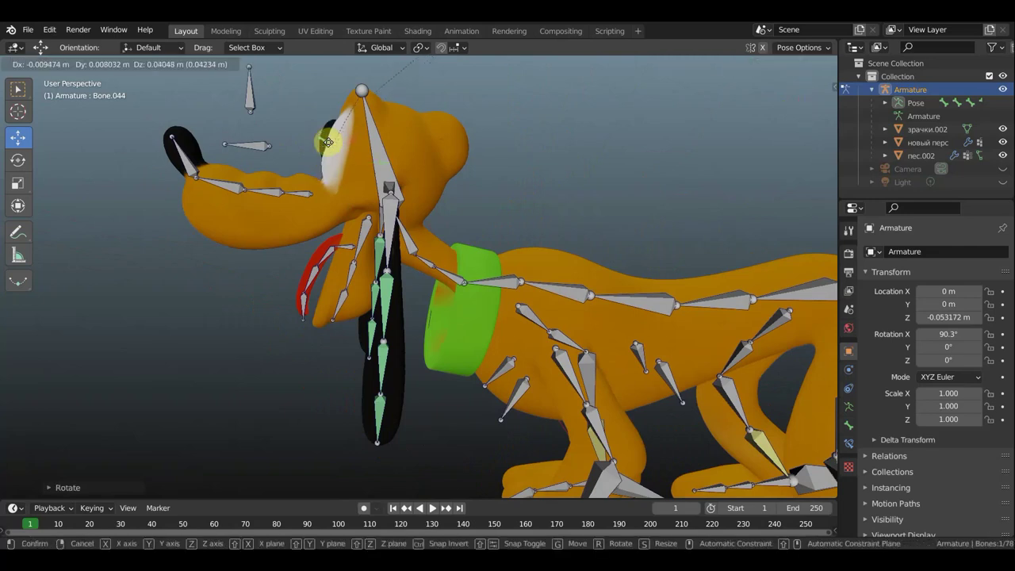
pyautogui.click(328, 145)
# - Test-move the selected bone from front and side views, then undo the trial move
pyautogui.moveTo(328, 144); pyautogui.dragTo(463, 177, button='middle')
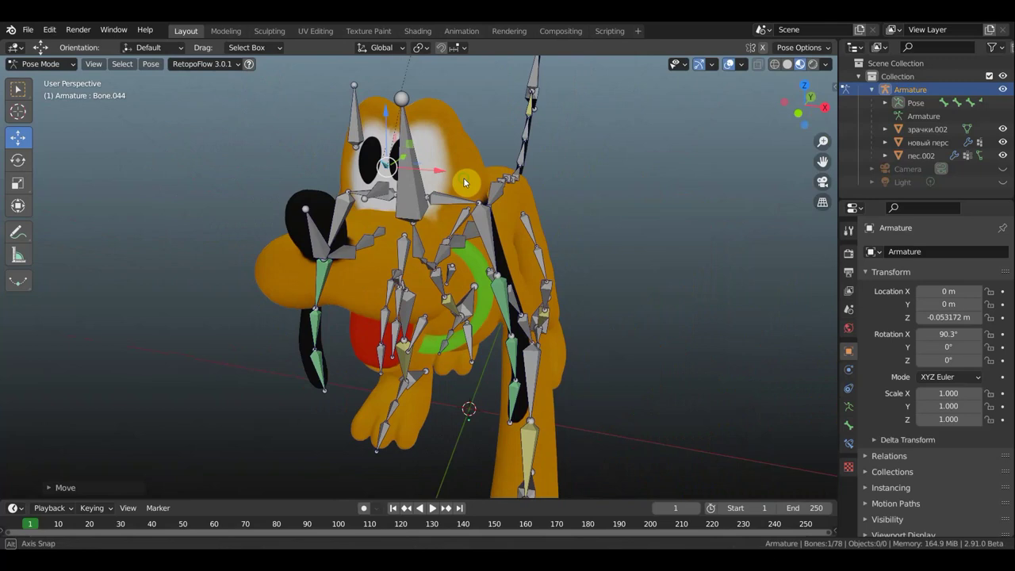
pyautogui.press('g')
pyautogui.click(468, 179)
pyautogui.moveTo(468, 180)
pyautogui.mouseDown(button='middle')
pyautogui.moveTo(413, 177)
pyautogui.moveTo(492, 174)
pyautogui.mouseUp(button='middle')
pyautogui.press('g')
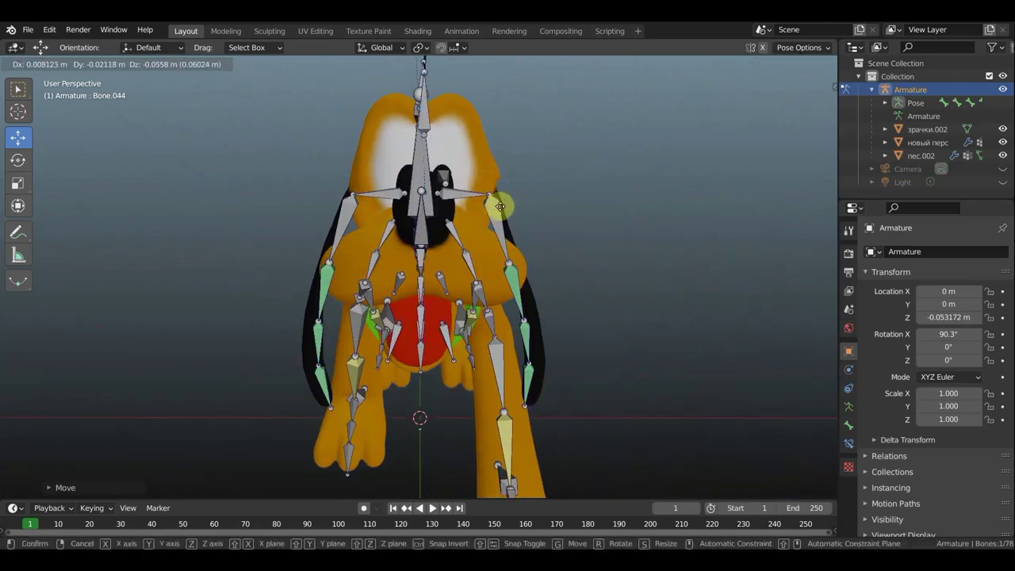
pyautogui.click(511, 183)
pyautogui.moveTo(508, 186)
pyautogui.mouseDown(button='middle')
pyautogui.moveTo(405, 194)
pyautogui.moveTo(377, 185)
pyautogui.mouseUp(button='middle')
pyautogui.hotkey('ctrl', 'z')
pyautogui.hotkey('ctrl', 'z')
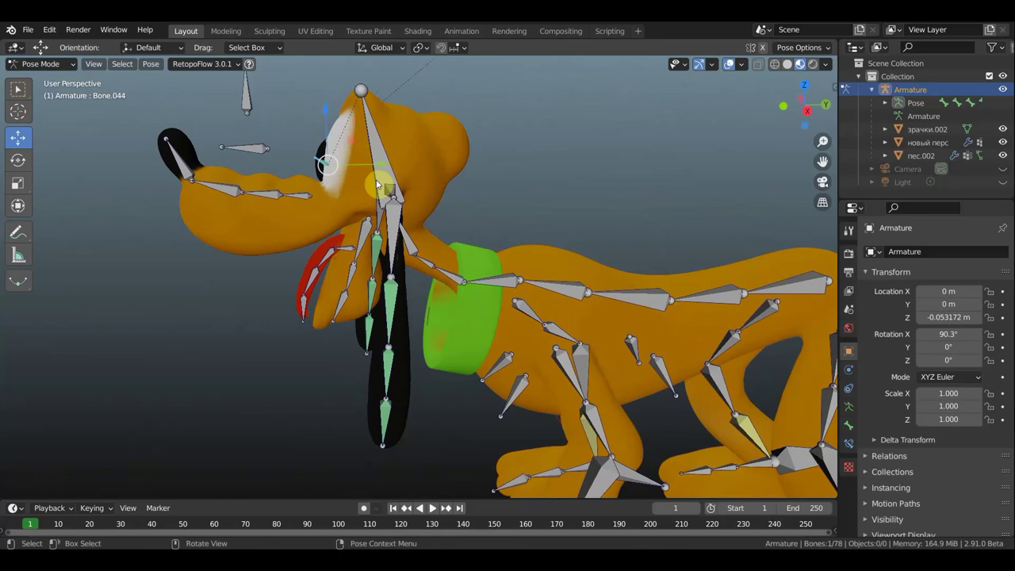
pyautogui.moveTo(378, 184); pyautogui.dragTo(544, 255, button='middle')
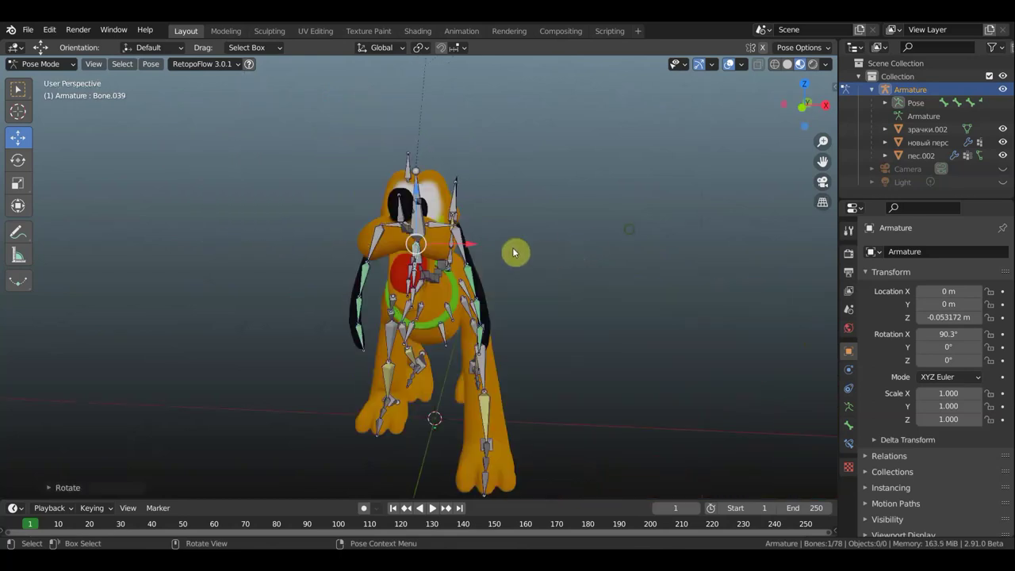
# - Rotate the right ear bone back toward the collar in two passes, checking from the side
pyautogui.click(468, 235)
pyautogui.press('r')
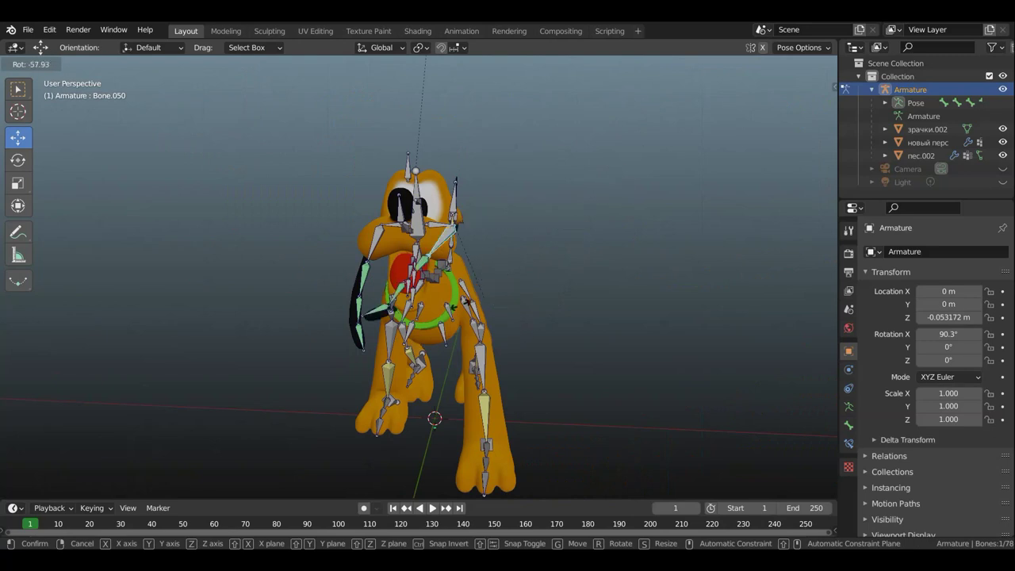
pyautogui.click(508, 238)
pyautogui.moveTo(526, 256)
pyautogui.mouseDown(button='middle')
pyautogui.moveTo(349, 254)
pyautogui.moveTo(359, 265)
pyautogui.mouseUp(button='middle')
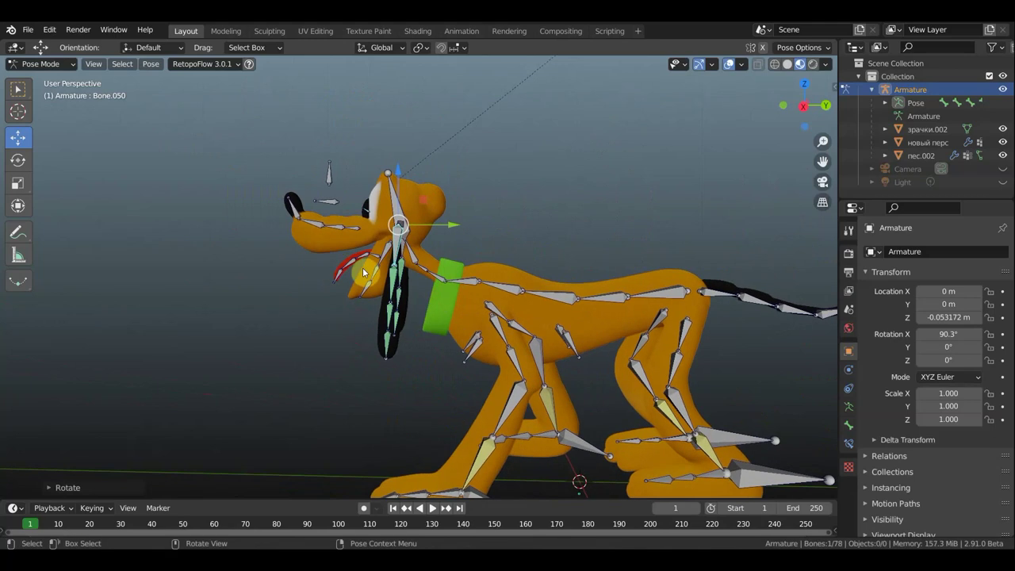
pyautogui.press('r')
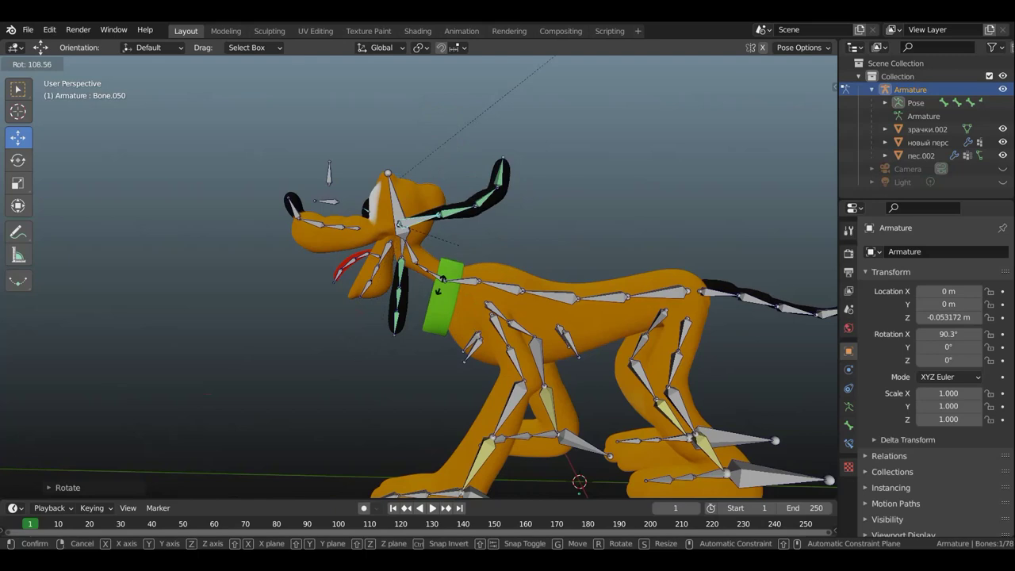
pyautogui.click(333, 387)
pyautogui.click(448, 305)
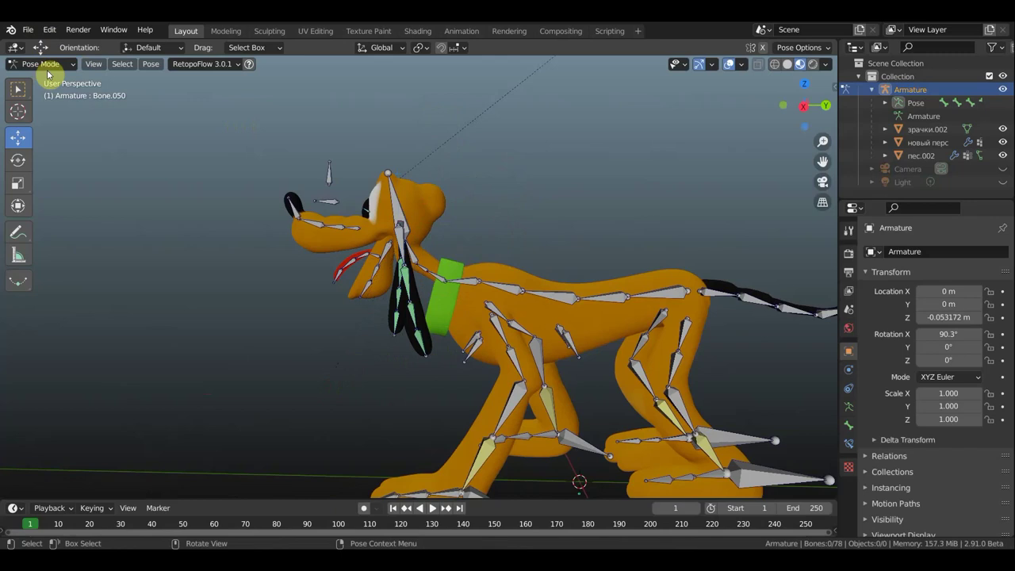
pyautogui.click(48, 64)
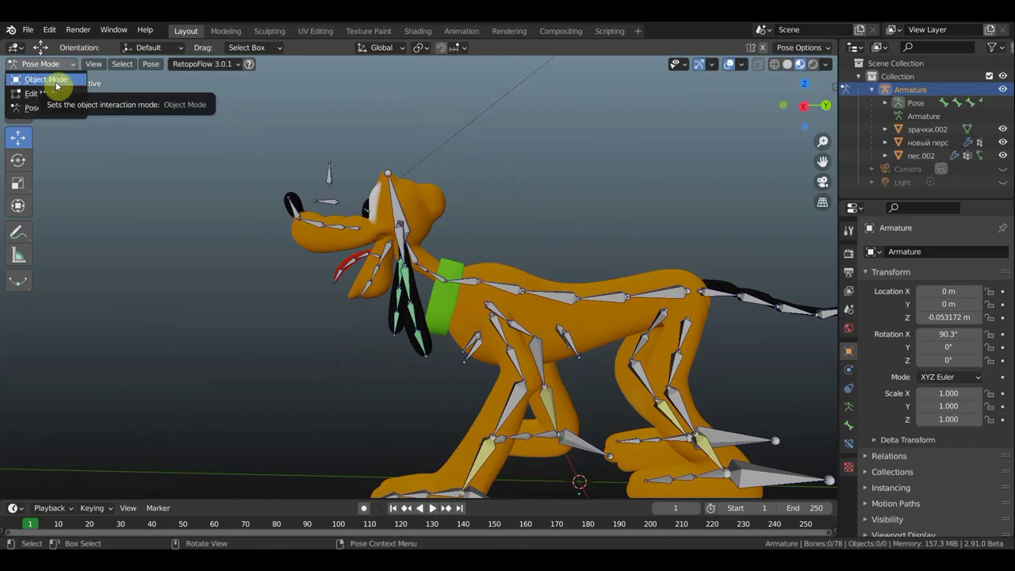
# - In Object Mode, select the collar and armature in turn and rotate the armature
pyautogui.click(48, 79)
pyautogui.scroll(2, 486, 279)
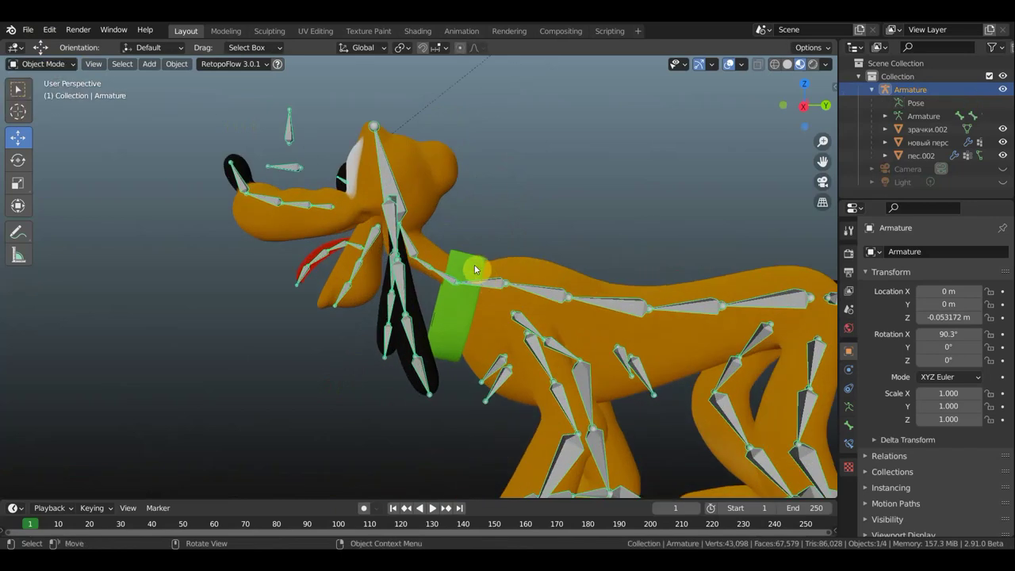
pyautogui.click(476, 271)
pyautogui.keyDown('shift'); pyautogui.click(487, 284); pyautogui.keyUp('shift')
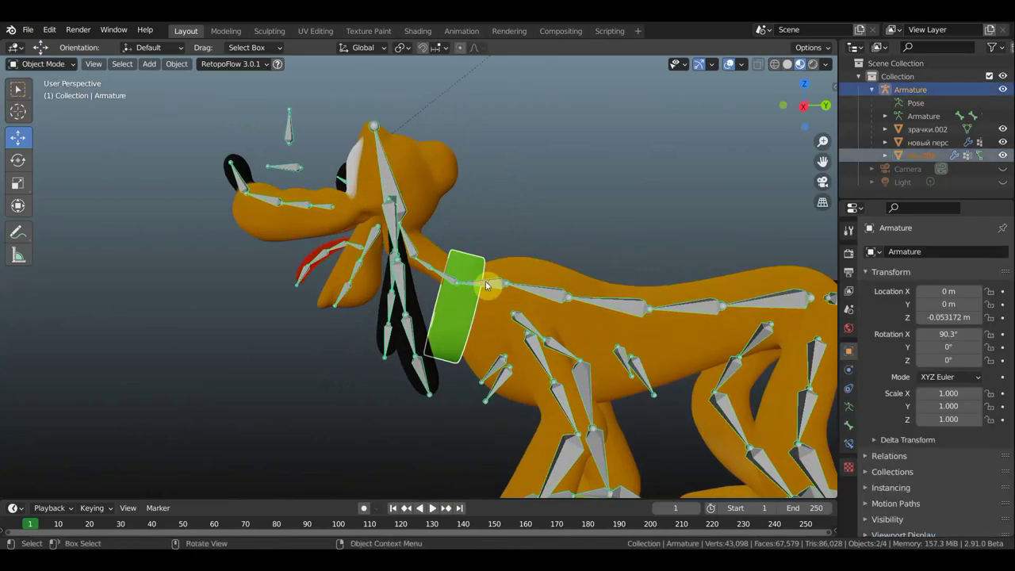
pyautogui.click(469, 319)
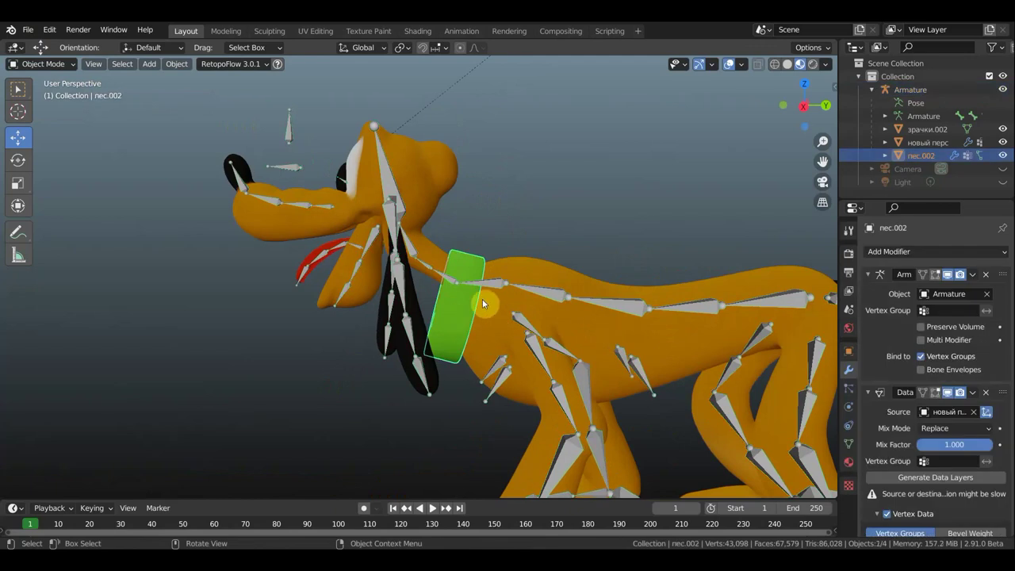
pyautogui.click(51, 65)
pyautogui.click(70, 76)
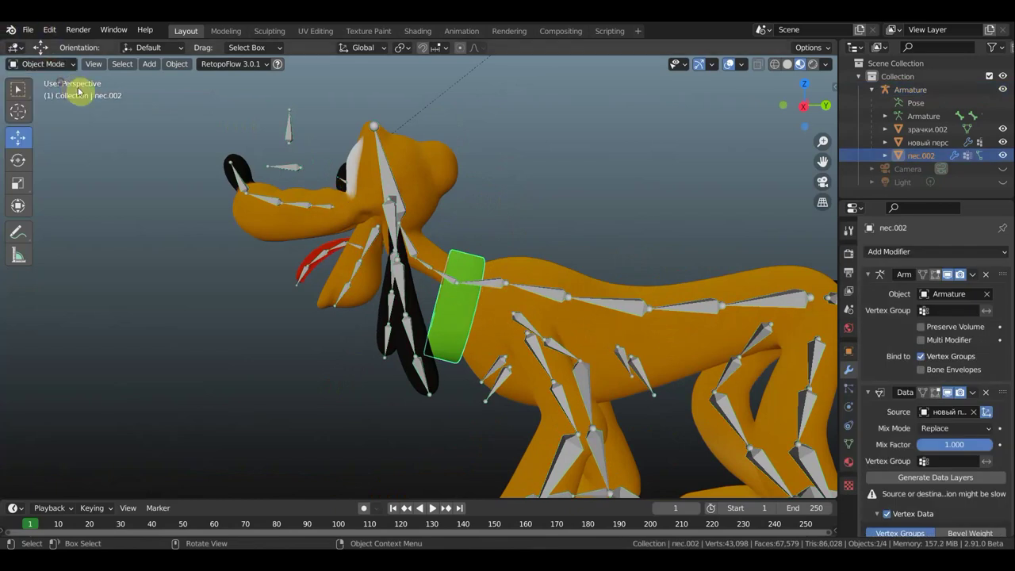
pyautogui.click(481, 282)
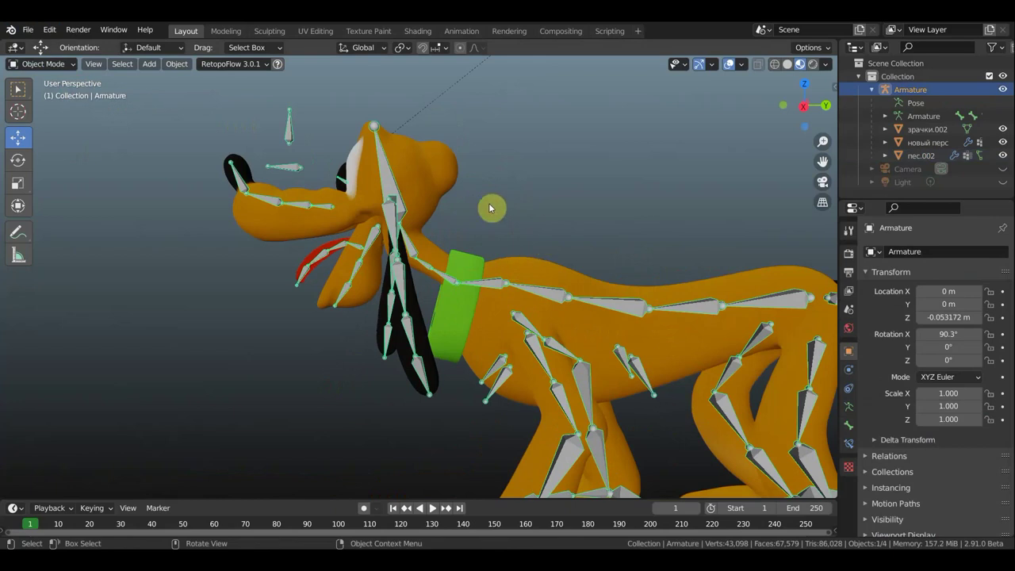
pyautogui.press('r')
pyautogui.click(519, 219)
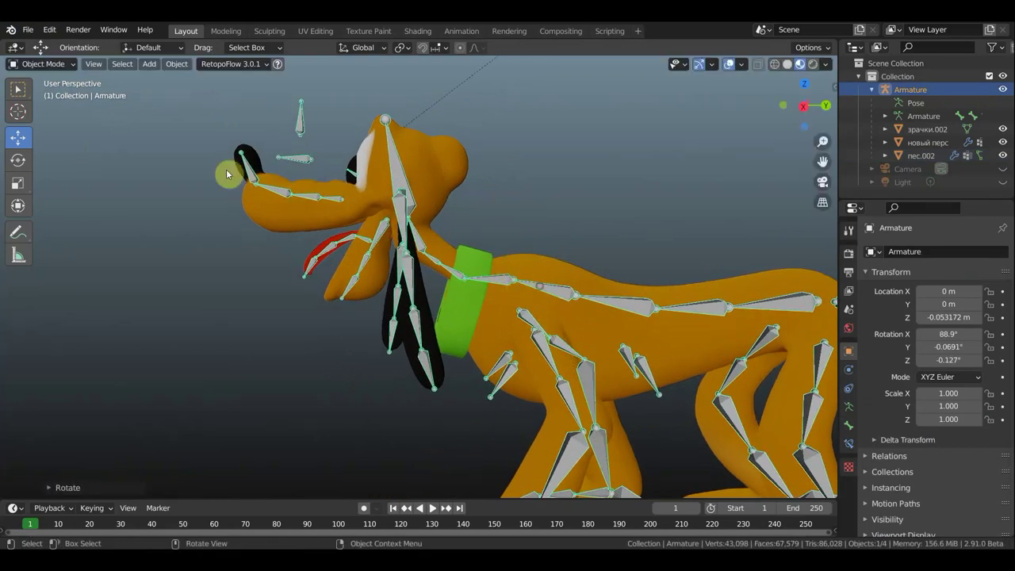
# - Put the armature in Pose Mode and rotate the neck bone to tilt the head
pyautogui.click(226, 169)
pyautogui.click(41, 64)
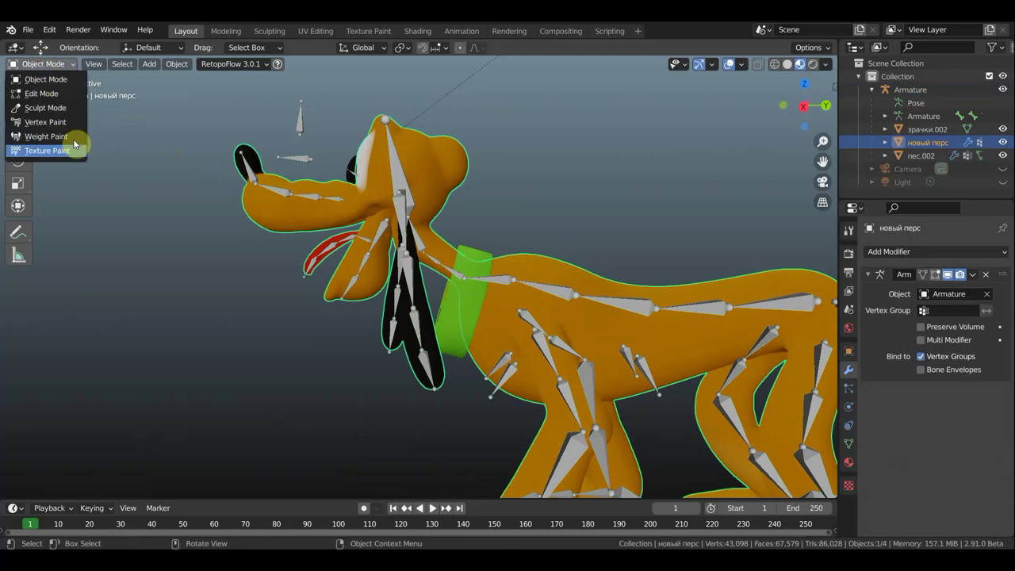
pyautogui.click(543, 292)
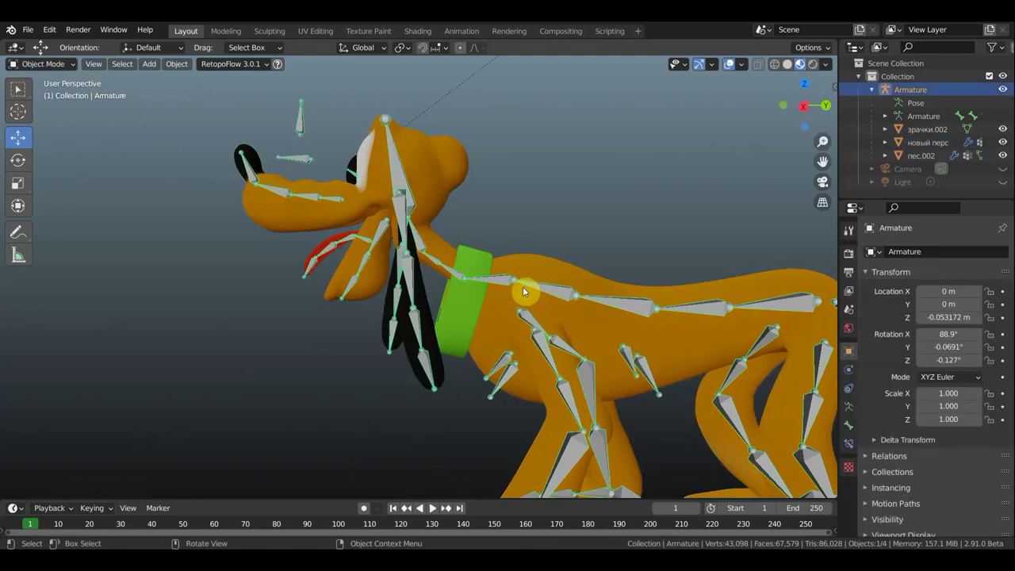
pyautogui.click(43, 64)
pyautogui.click(62, 110)
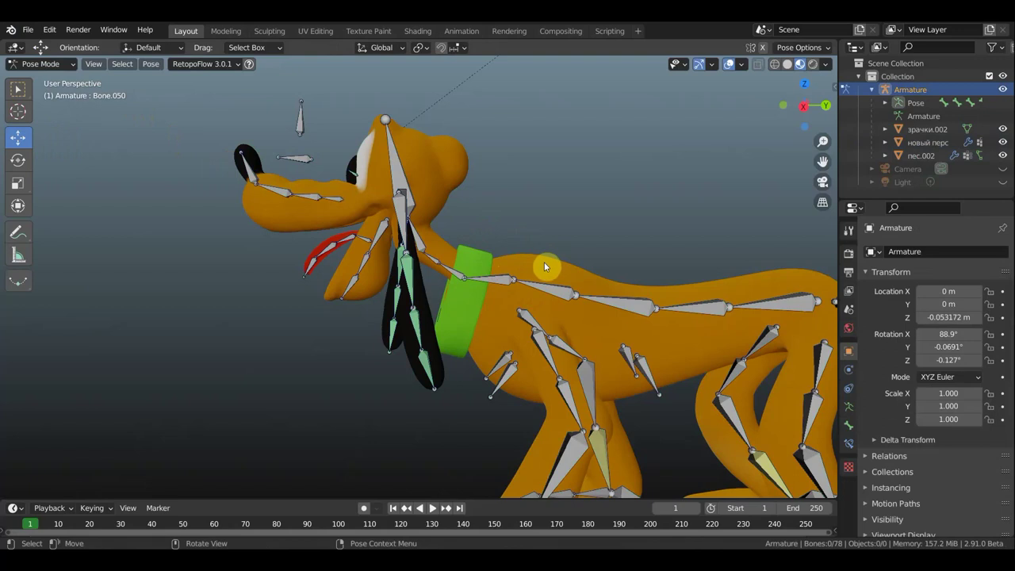
pyautogui.click(504, 278)
pyautogui.press('r')
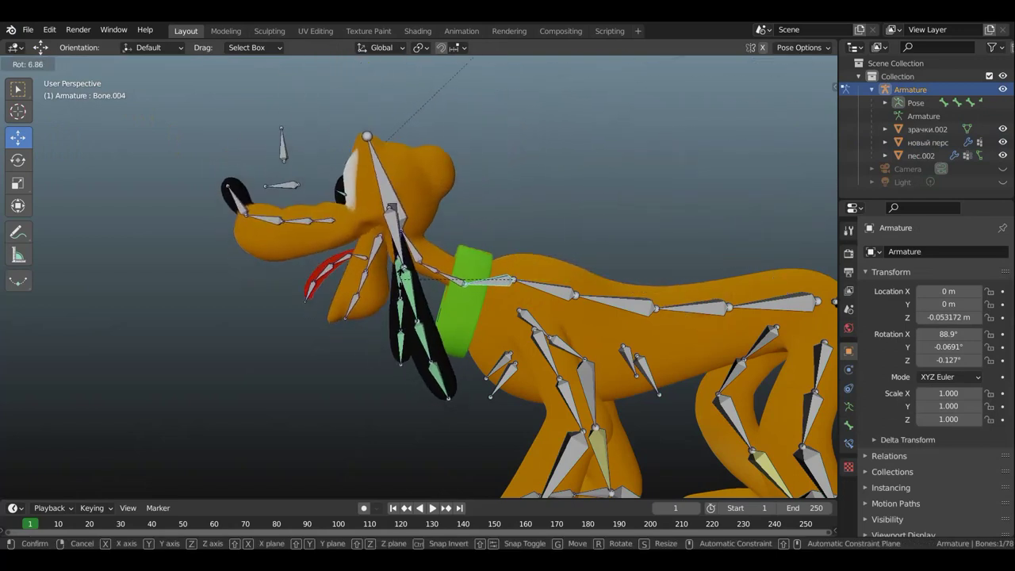
pyautogui.click(404, 282)
# - Delete the collar's Data Transfer and Armature modifiers, then select the armature for parenting
pyautogui.click(37, 64)
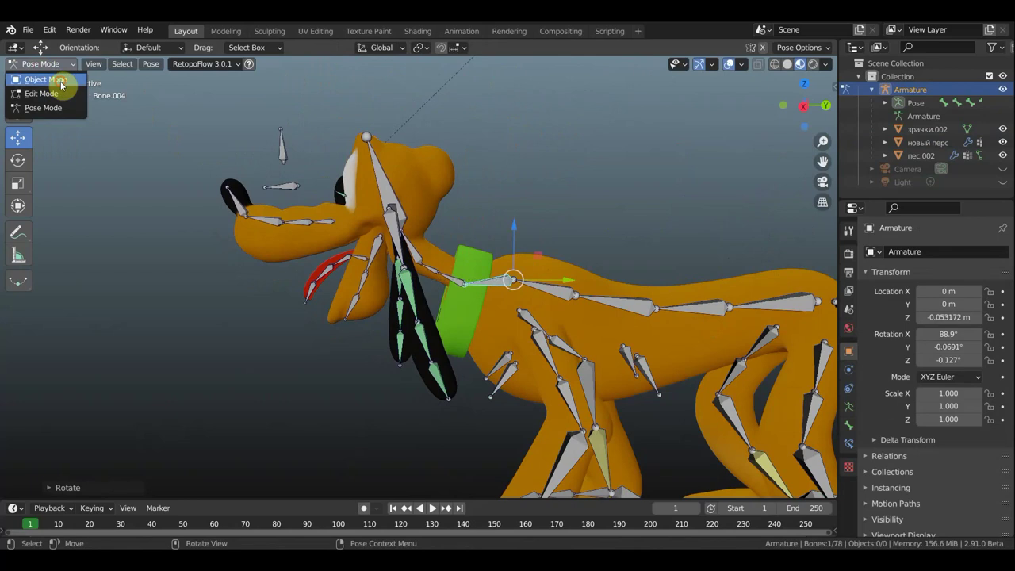
pyautogui.click(60, 80)
pyautogui.click(472, 264)
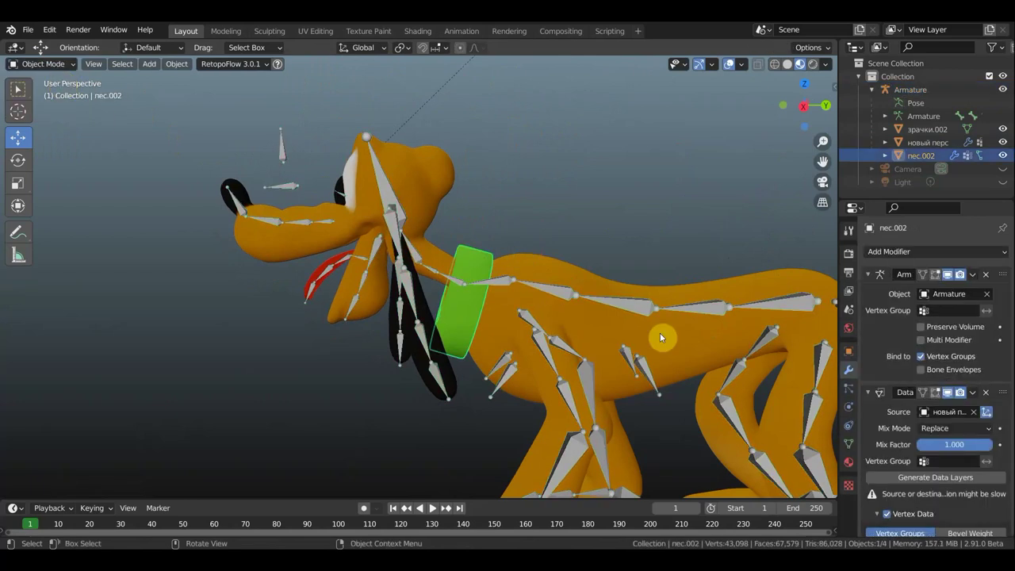
pyautogui.click(992, 392)
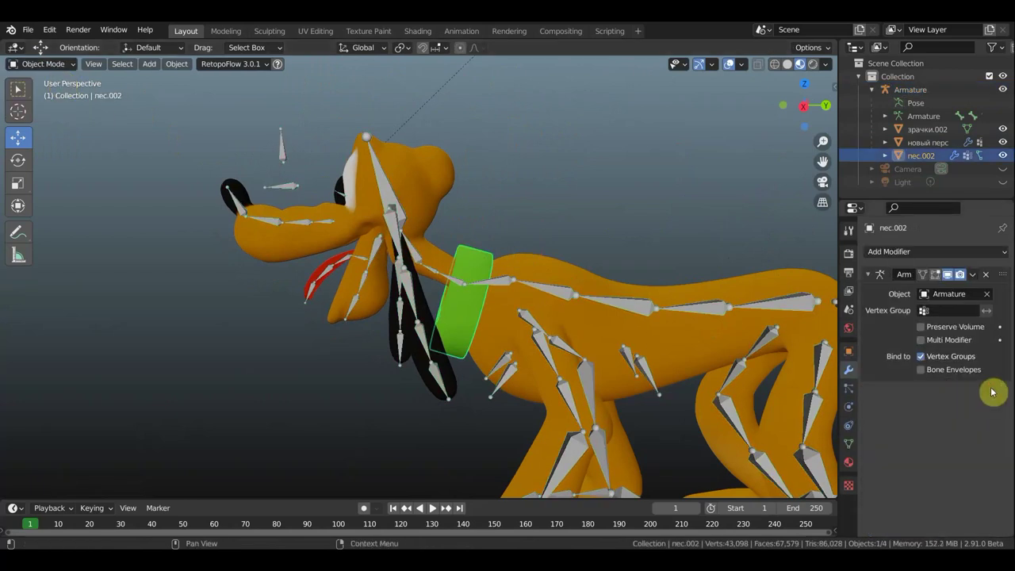
pyautogui.click(986, 275)
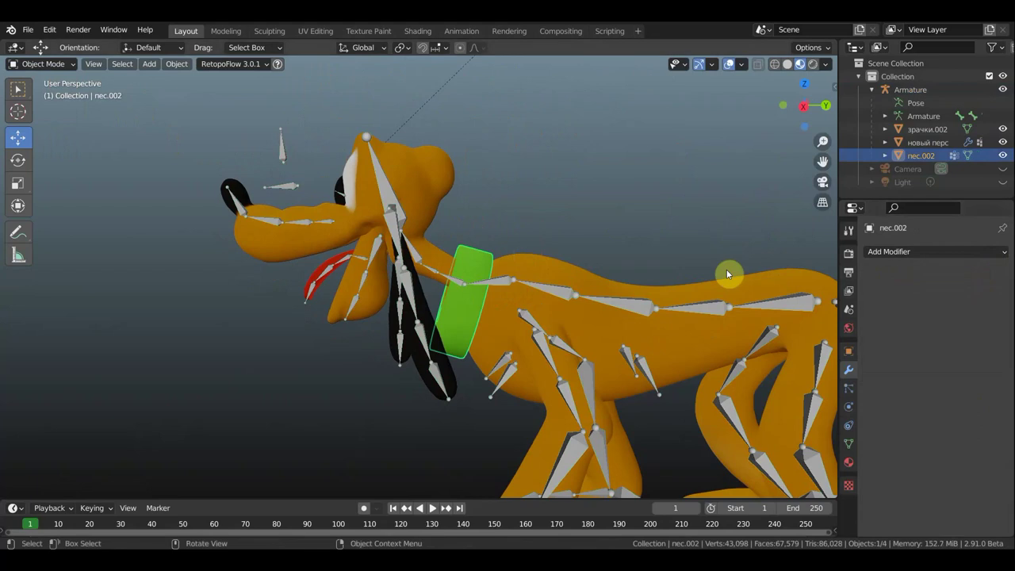
pyautogui.click(547, 292)
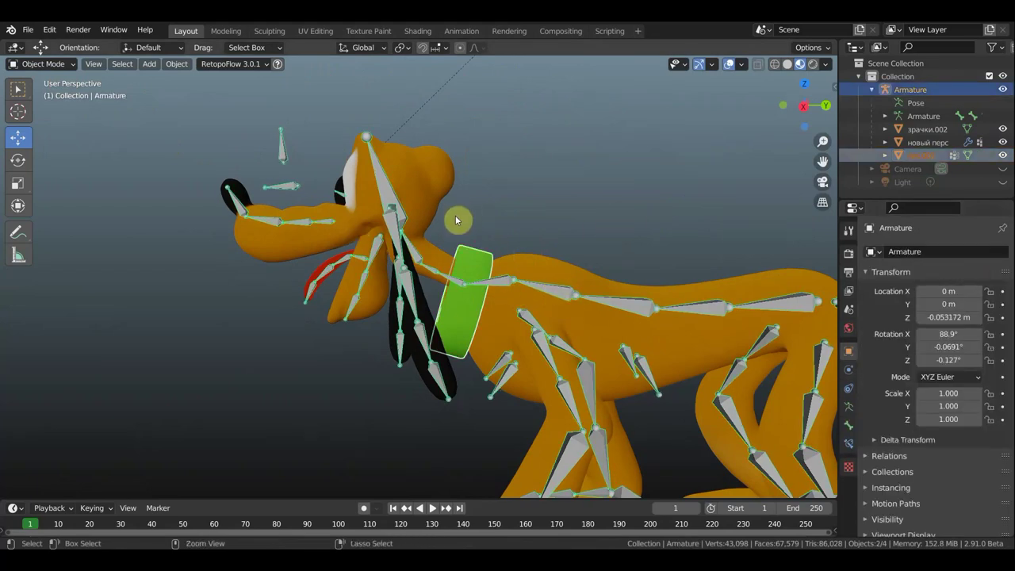
pyautogui.hotkey('ctrl', 'p')
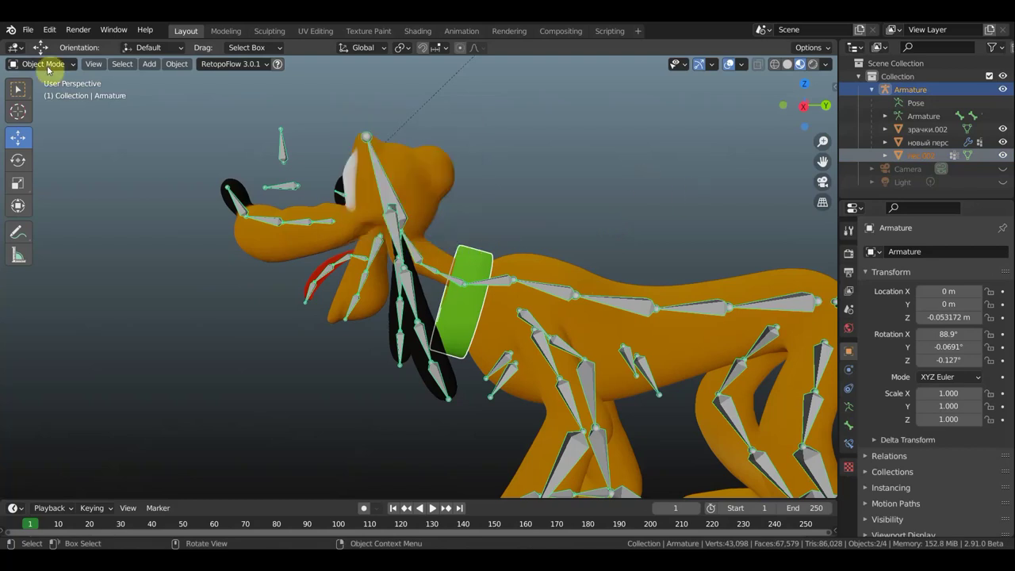
pyautogui.click(48, 68)
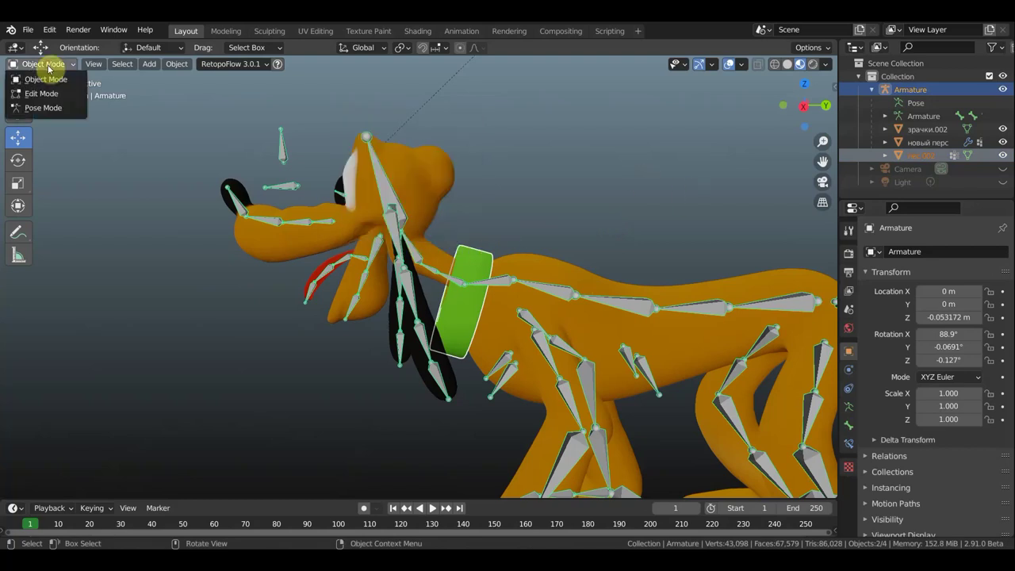
# - In Pose Mode, parent the green collar to the neck bone
pyautogui.click(55, 106)
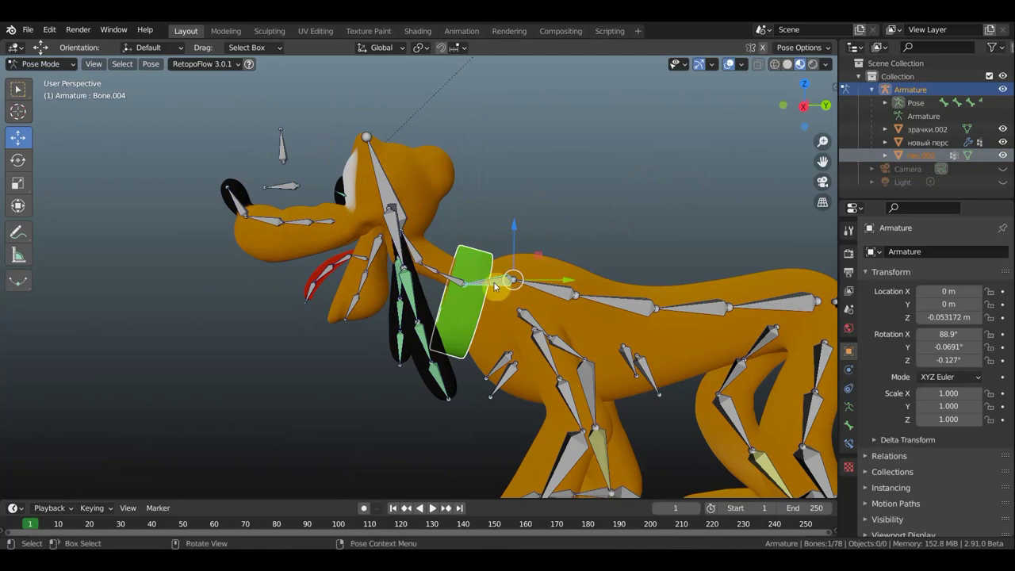
pyautogui.hotkey('ctrl', 'p')
pyautogui.click(618, 250)
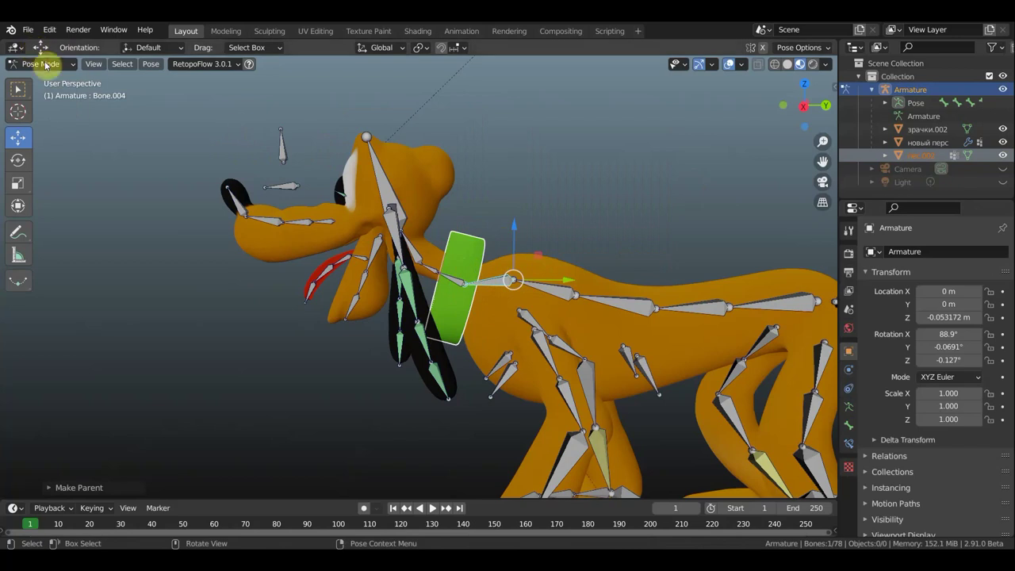
# - Nudge the collar about 0.034 m in Object Mode, then return the armature to Pose Mode
pyautogui.click(41, 63)
pyautogui.click(60, 77)
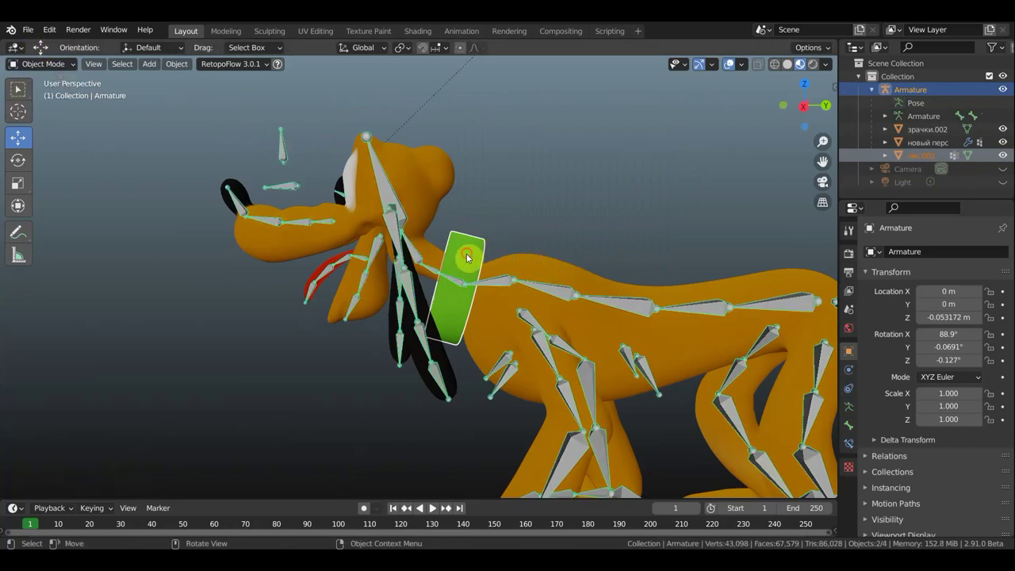
pyautogui.click(480, 264)
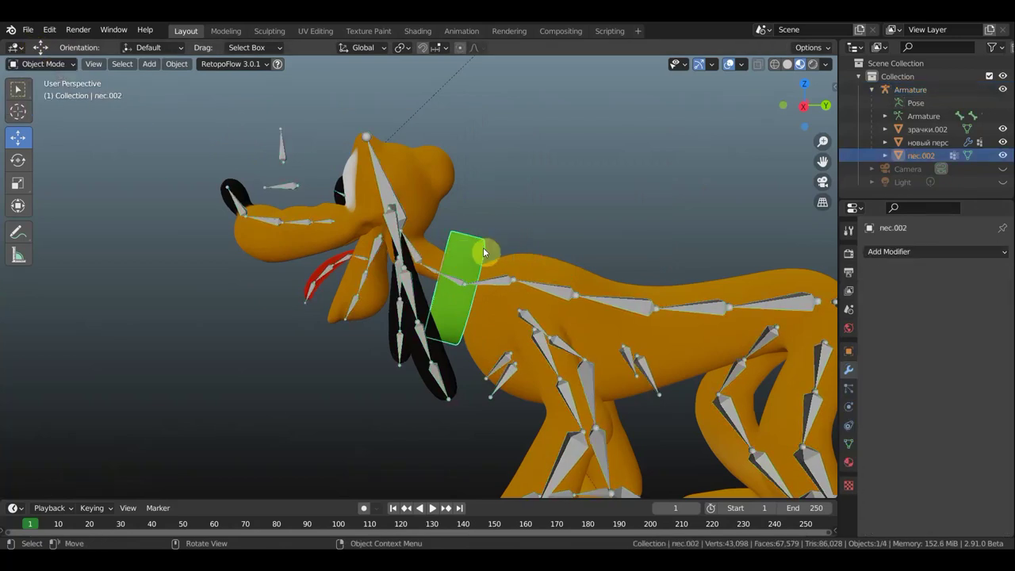
pyautogui.press('g')
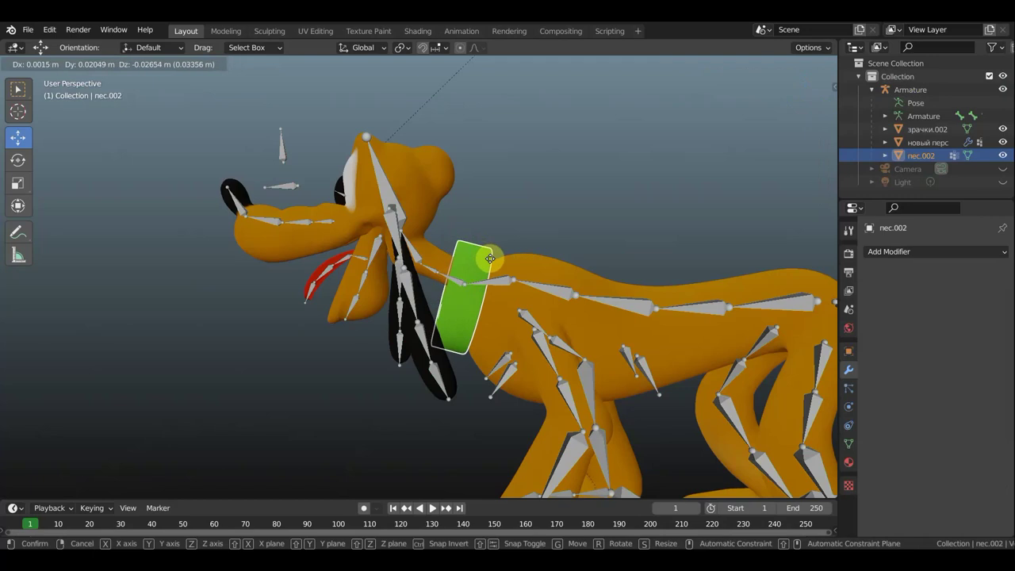
pyautogui.click(490, 259)
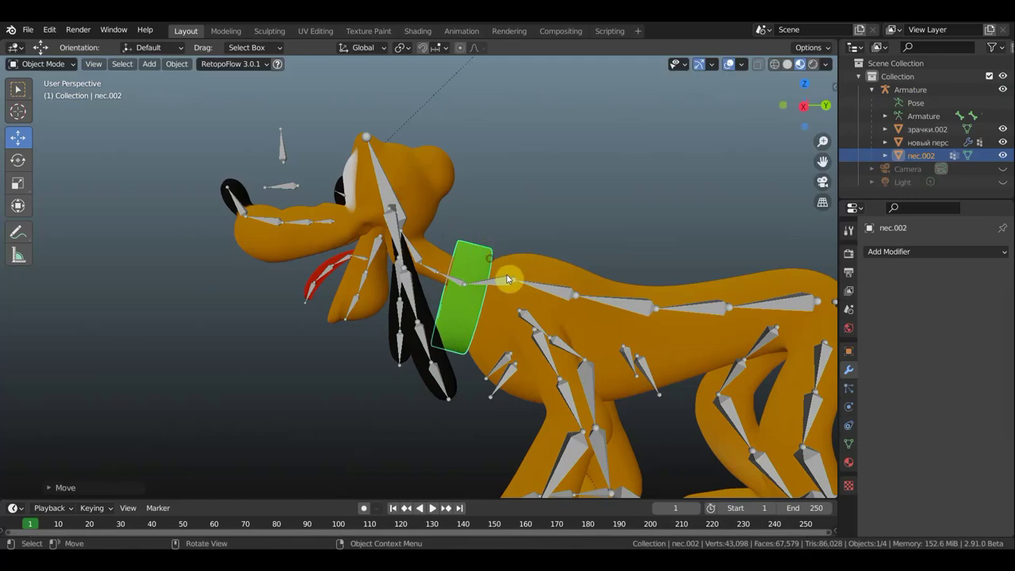
pyautogui.click(391, 194)
pyautogui.click(43, 65)
pyautogui.click(47, 108)
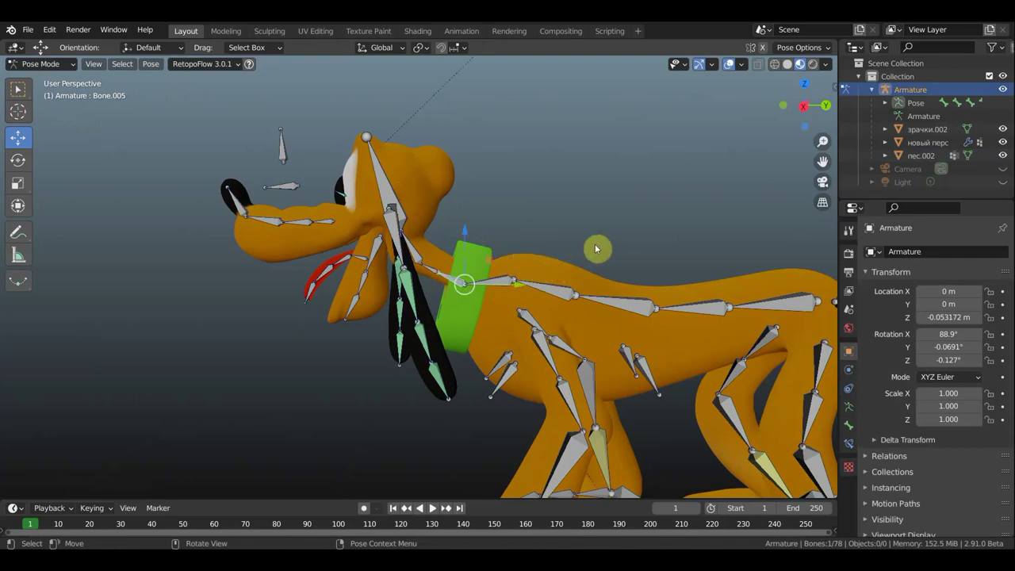
# - Rotate the head bone, neck bone Bone.004 and lower neck bone Bone.003 to tilt the head down
pyautogui.press('r')
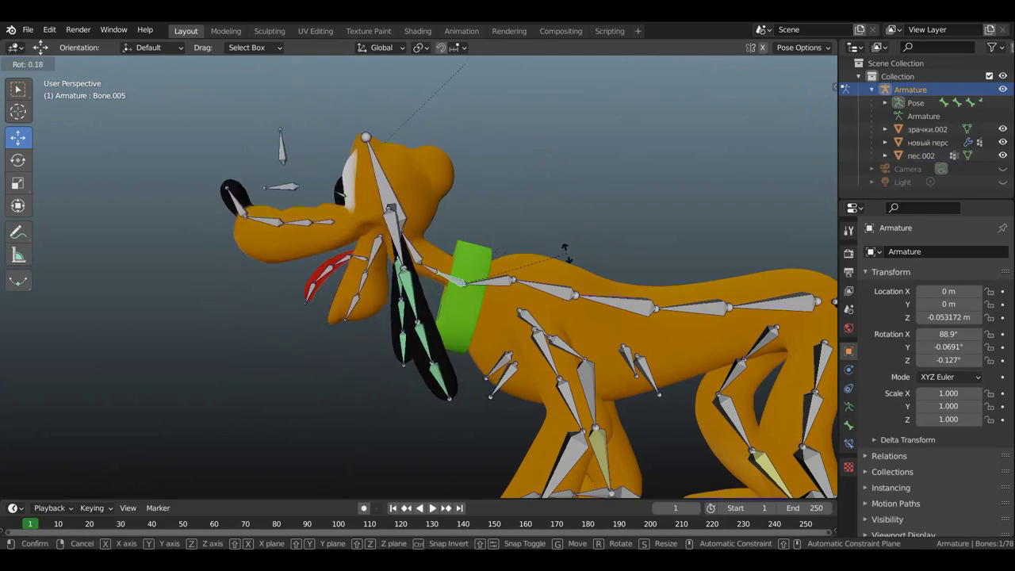
pyautogui.click(511, 280)
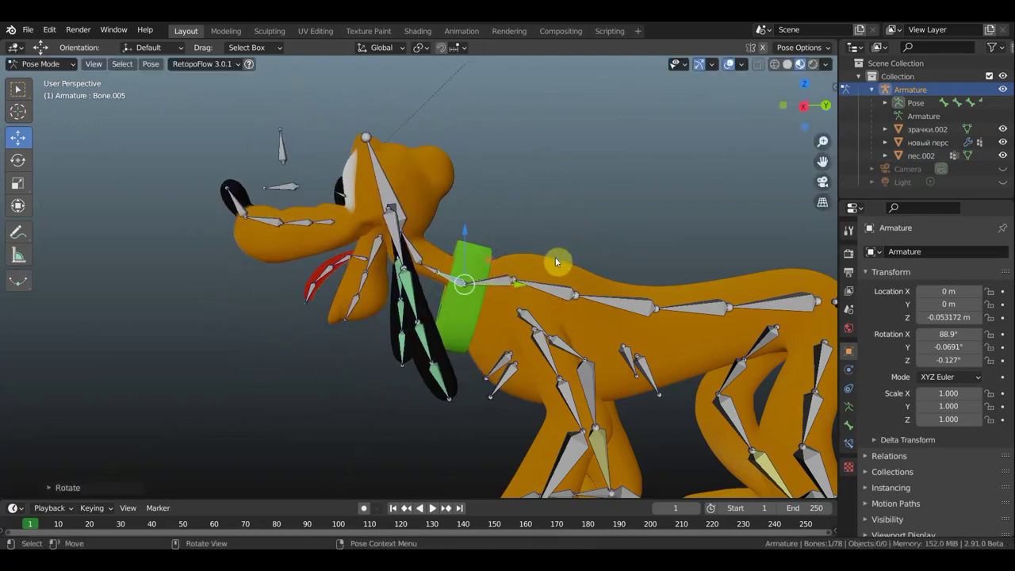
pyautogui.click(499, 283)
pyautogui.press('r')
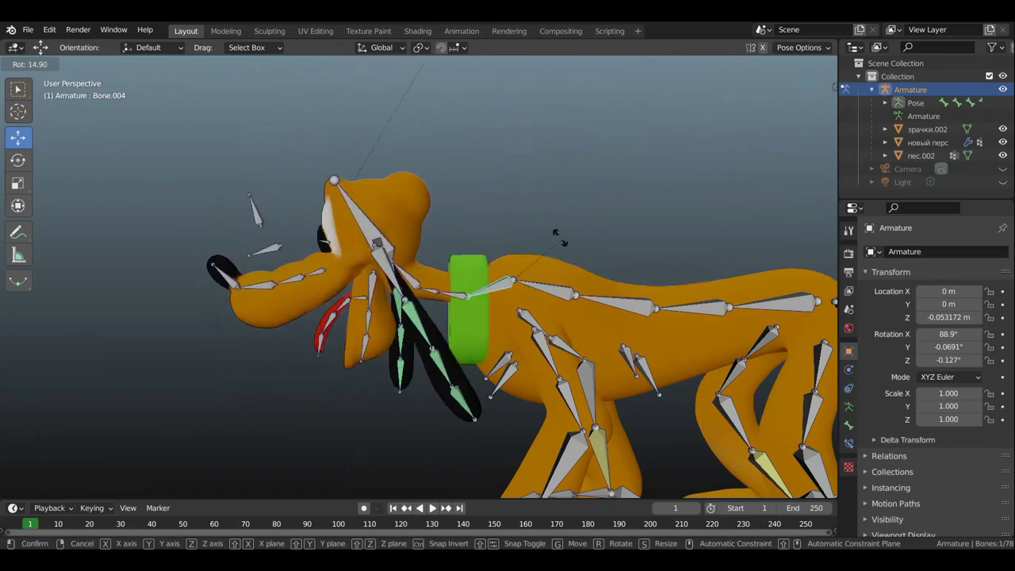
pyautogui.click(549, 287)
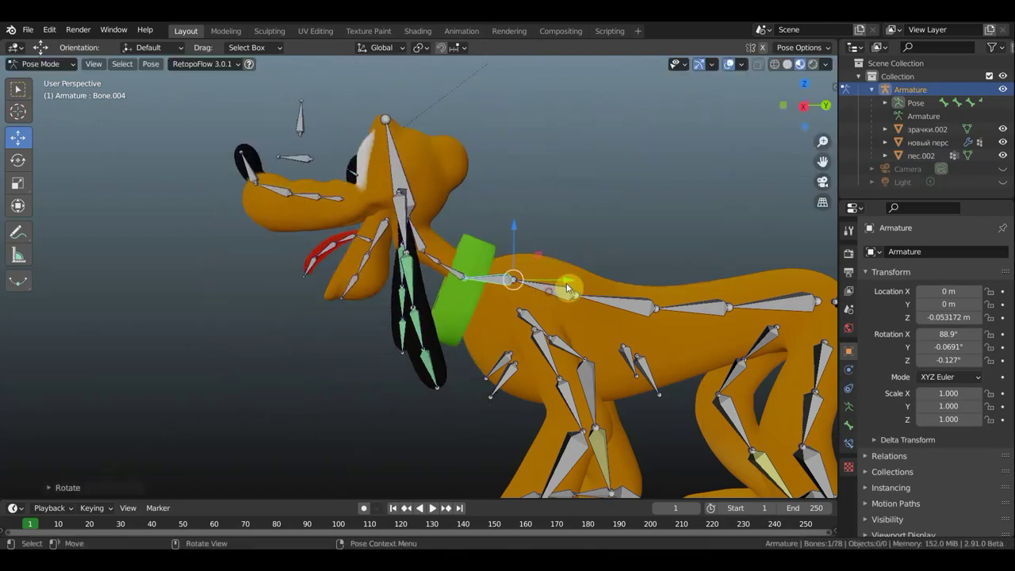
pyautogui.click(555, 290)
pyautogui.press('r')
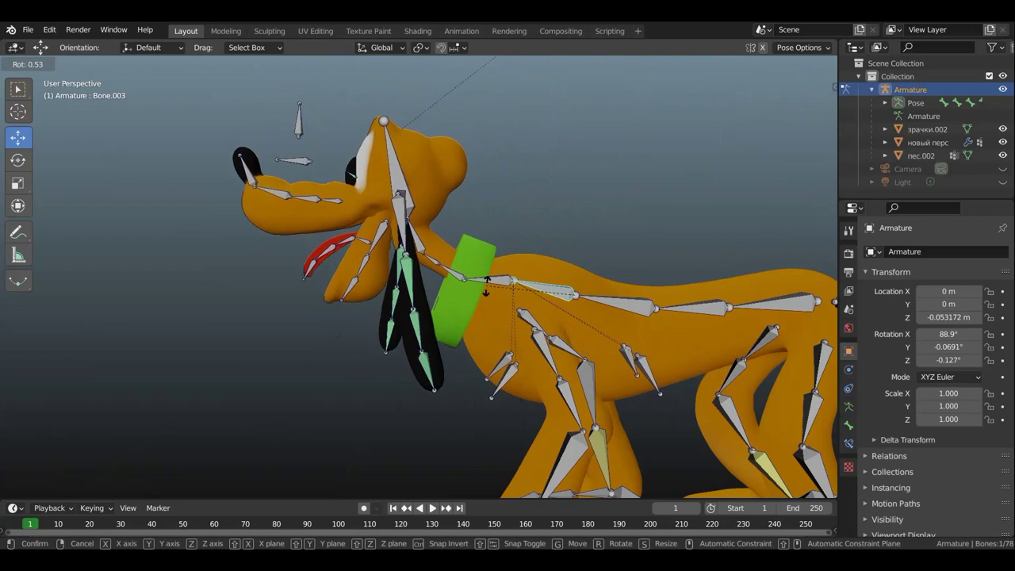
pyautogui.click(488, 291)
# - Orbit and zoom around the posed dog to check the collar follows the neck
pyautogui.moveTo(499, 258)
pyautogui.mouseDown(button='middle')
pyautogui.moveTo(163, 265)
pyautogui.moveTo(510, 267)
pyautogui.moveTo(481, 267)
pyautogui.moveTo(468, 253)
pyautogui.moveTo(466, 264)
pyautogui.moveTo(470, 257)
pyautogui.mouseUp(button='middle')
pyautogui.scroll(-3, 482, 267)
pyautogui.scroll(3, 471, 257)
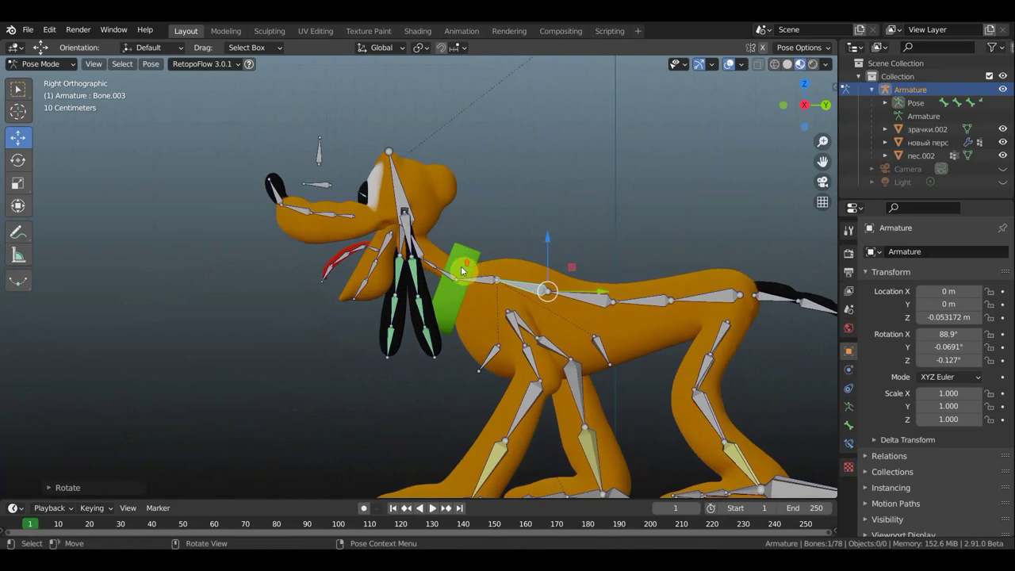
pyautogui.scroll(-3, 468, 268)
pyautogui.scroll(2, 485, 259)
pyautogui.scroll(1, 482, 230)
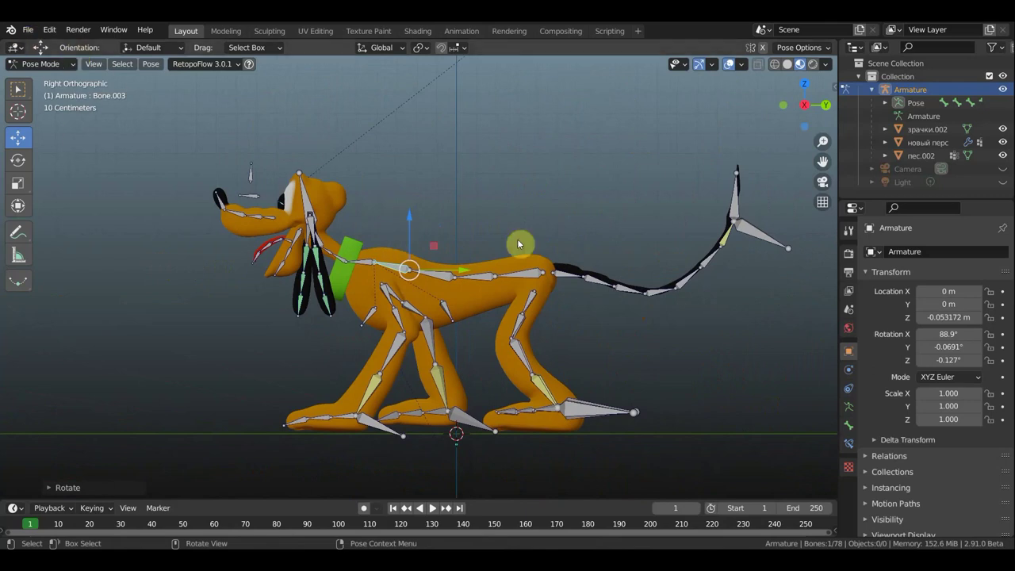
pyautogui.moveTo(469, 284); pyautogui.dragTo(403, 358, button='middle')
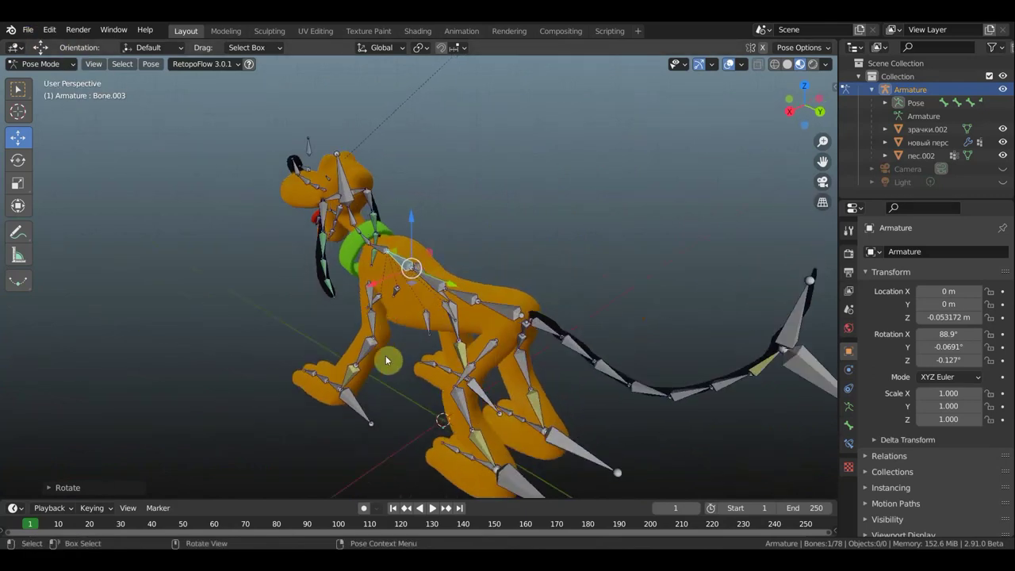
pyautogui.moveTo(380, 338); pyautogui.dragTo(636, 279, button='middle')
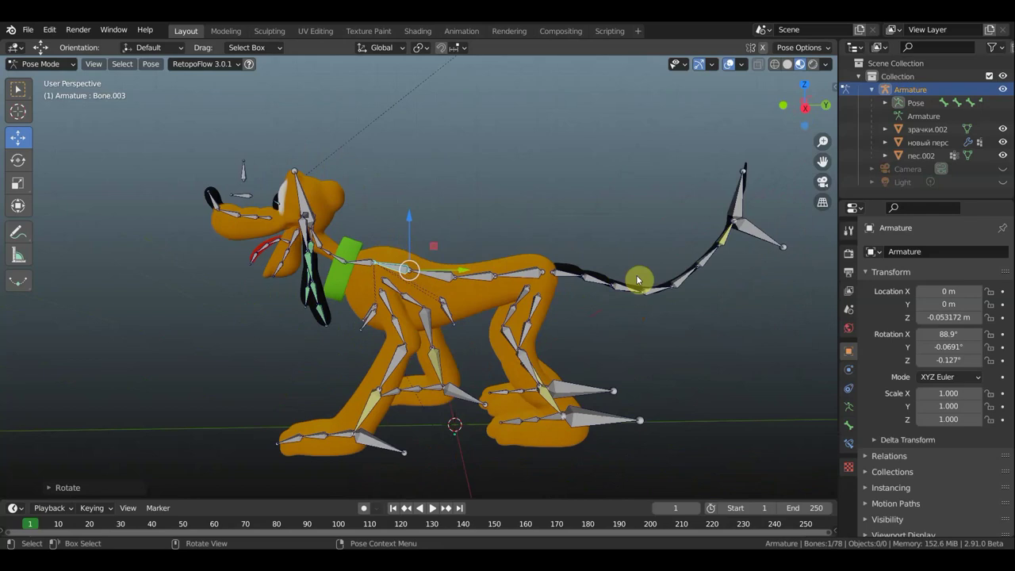
pyautogui.moveTo(561, 317)
pyautogui.mouseDown(button='middle')
pyautogui.moveTo(570, 307)
pyautogui.moveTo(367, 318)
pyautogui.moveTo(417, 320)
pyautogui.mouseUp(button='middle')
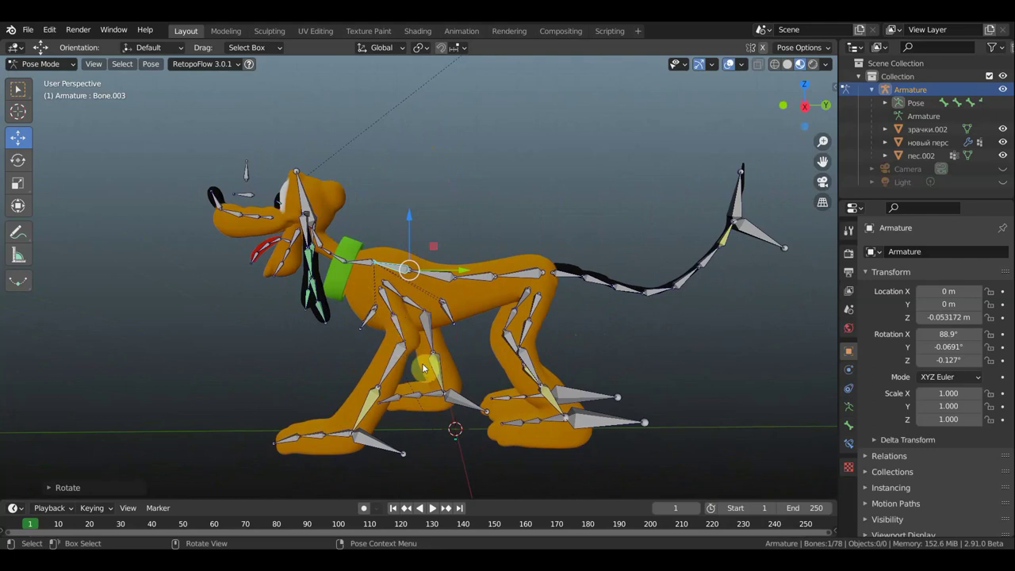
# - Open мой перс кости.gthtltk.blend without saving the current changes
pyautogui.click(26, 29)
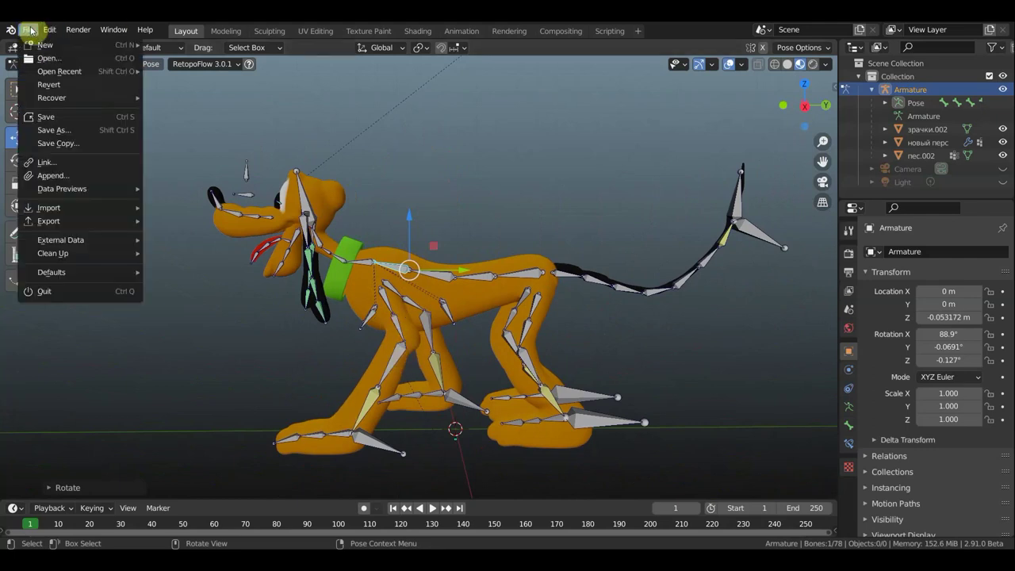
pyautogui.click(60, 66)
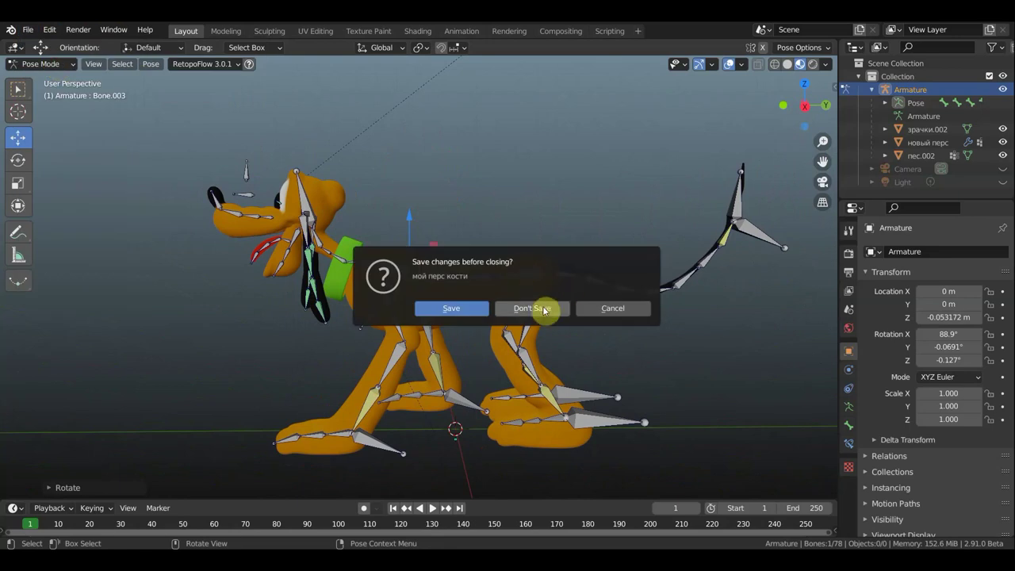
pyautogui.click(545, 310)
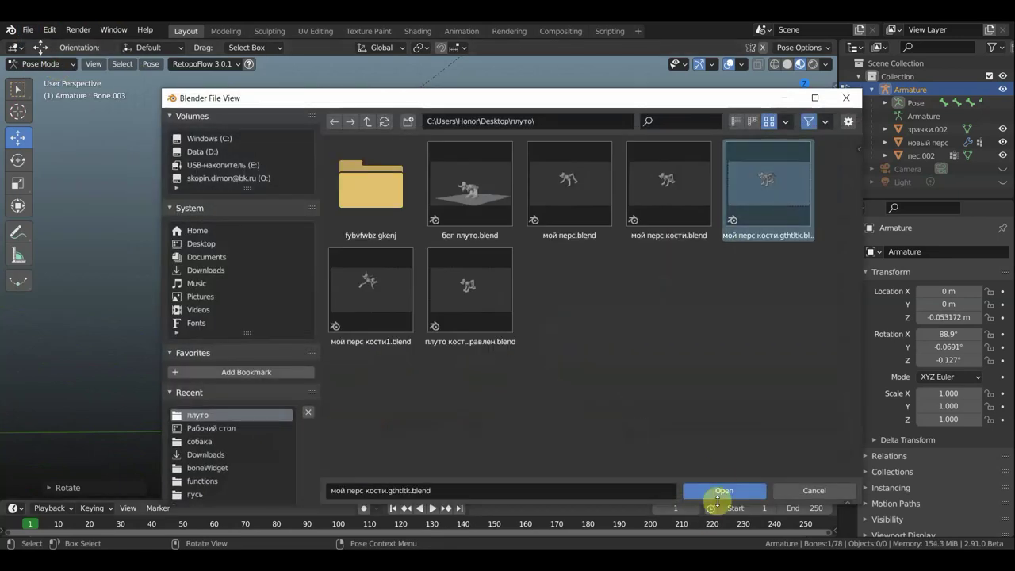
pyautogui.click(721, 491)
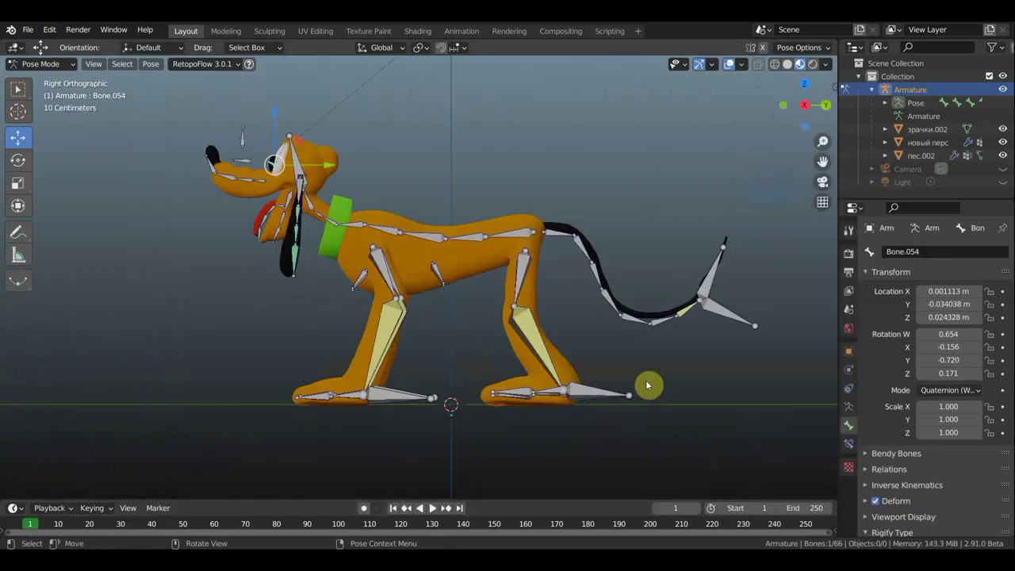
pyautogui.scroll(1, 466, 272)
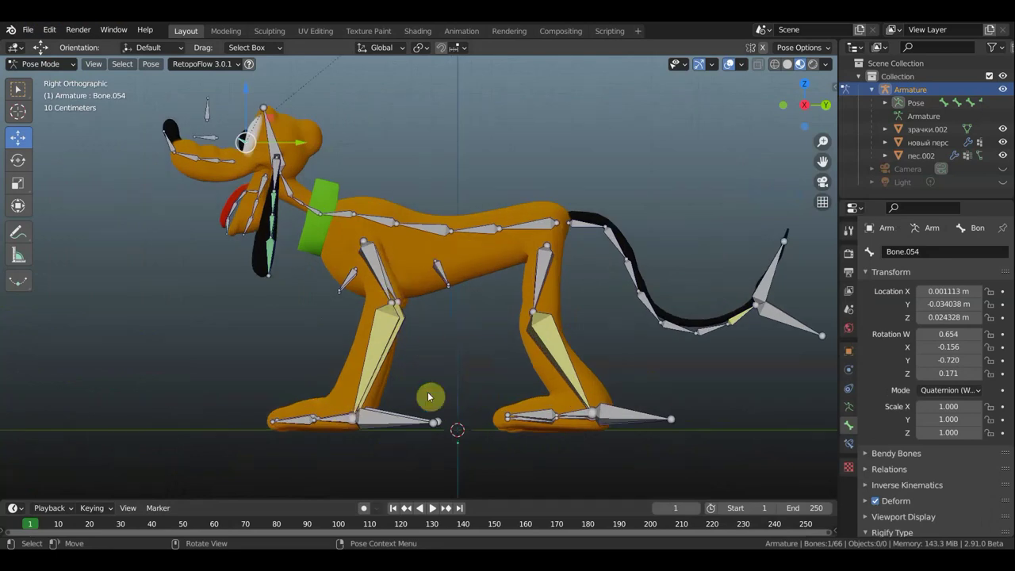
# - Test-move front foot bone Bone.060 up and back down, then deselect it
pyautogui.click(390, 421)
pyautogui.moveTo(393, 415); pyautogui.dragTo(341, 302)
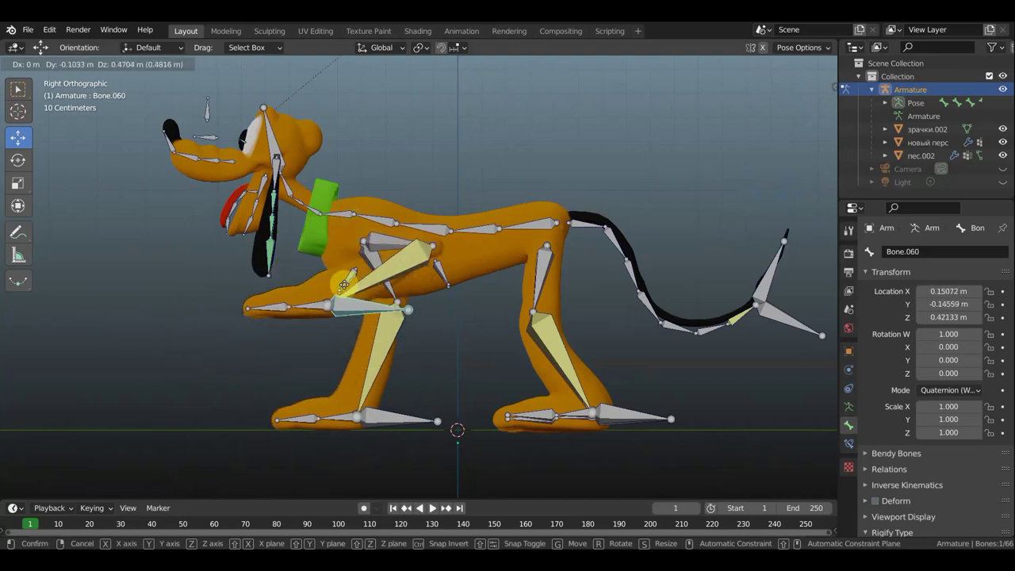
pyautogui.moveTo(341, 301)
pyautogui.mouseDown()
pyautogui.moveTo(285, 329)
pyautogui.moveTo(317, 308)
pyautogui.moveTo(310, 313)
pyautogui.moveTo(327, 286)
pyautogui.moveTo(306, 328)
pyautogui.moveTo(364, 402)
pyautogui.moveTo(398, 414)
pyautogui.mouseUp()
pyautogui.click(314, 231)
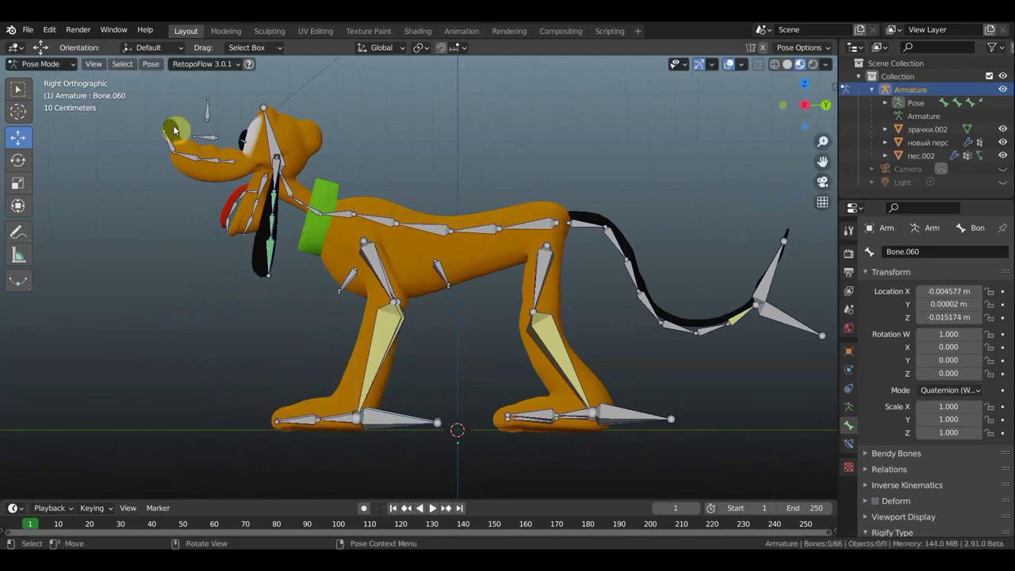
pyautogui.click(66, 63)
# - In Object Mode, remove the Armature modifier from the collar nec.002
pyautogui.click(48, 79)
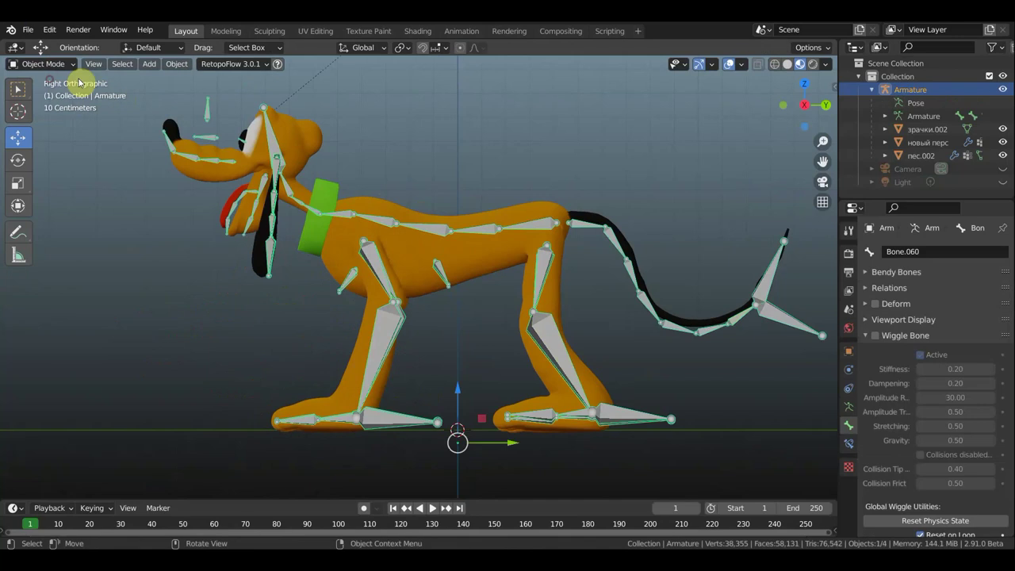
pyautogui.click(318, 190)
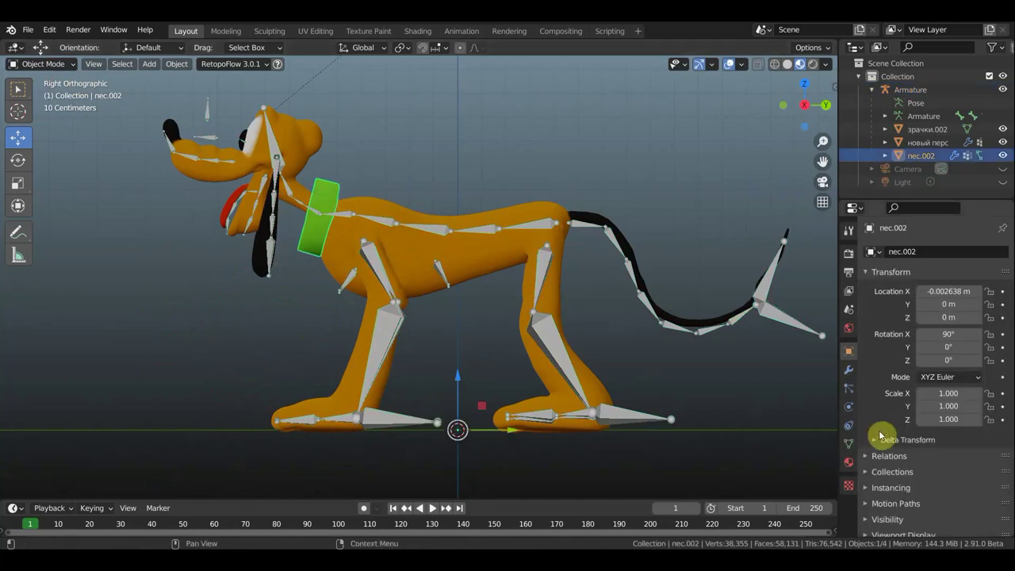
pyautogui.click(848, 370)
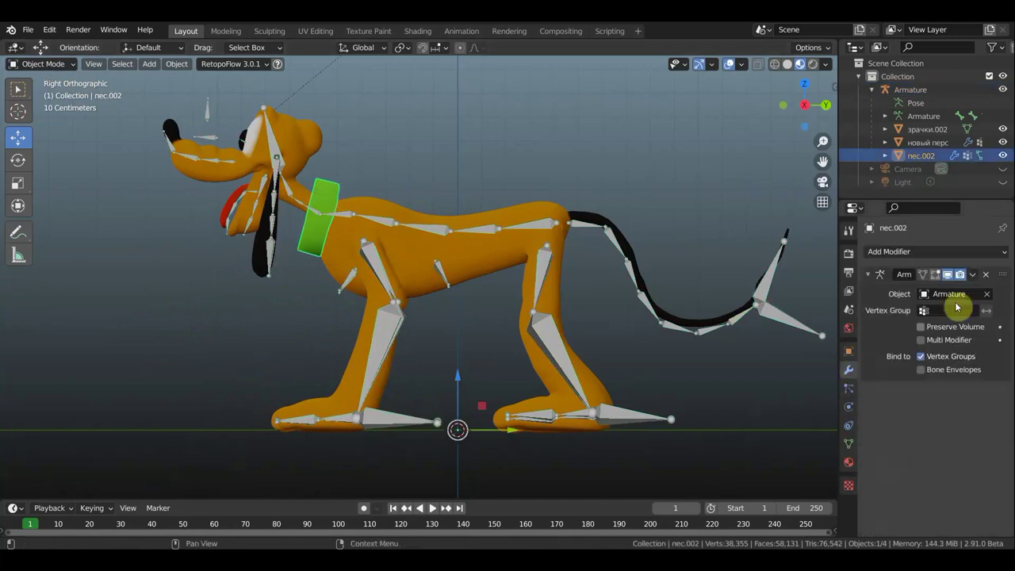
pyautogui.click(987, 275)
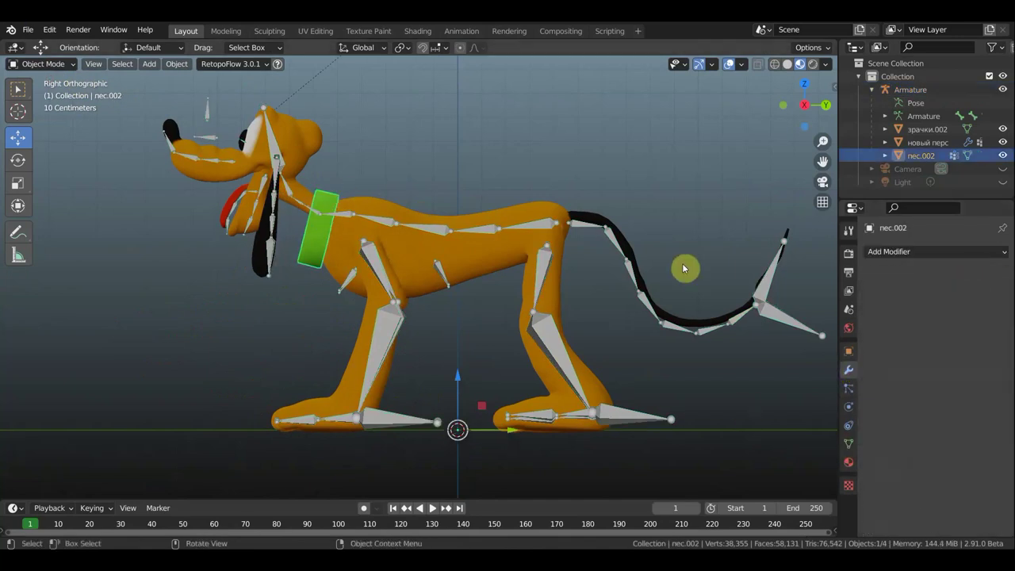
# - Select nec.002 and the armature, enter Pose Mode and start parenting to the neck bone
pyautogui.click(390, 421)
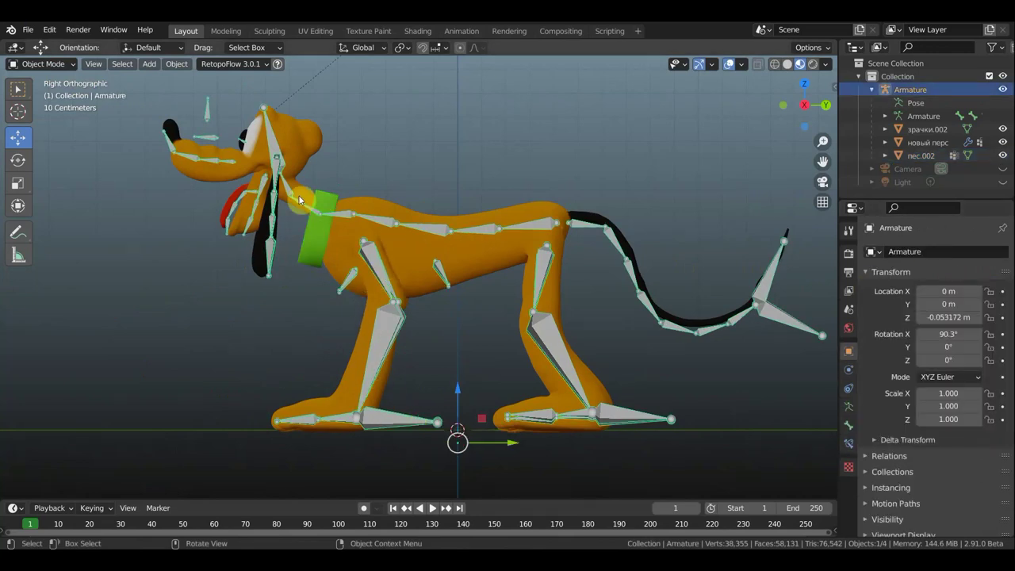
pyautogui.click(323, 196)
pyautogui.click(345, 213)
pyautogui.click(46, 64)
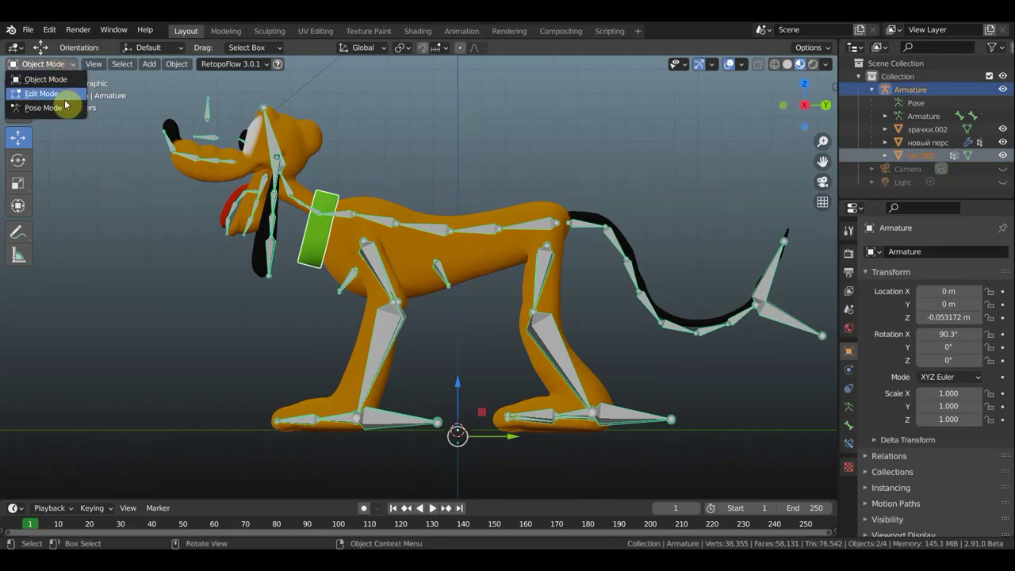
pyautogui.click(64, 108)
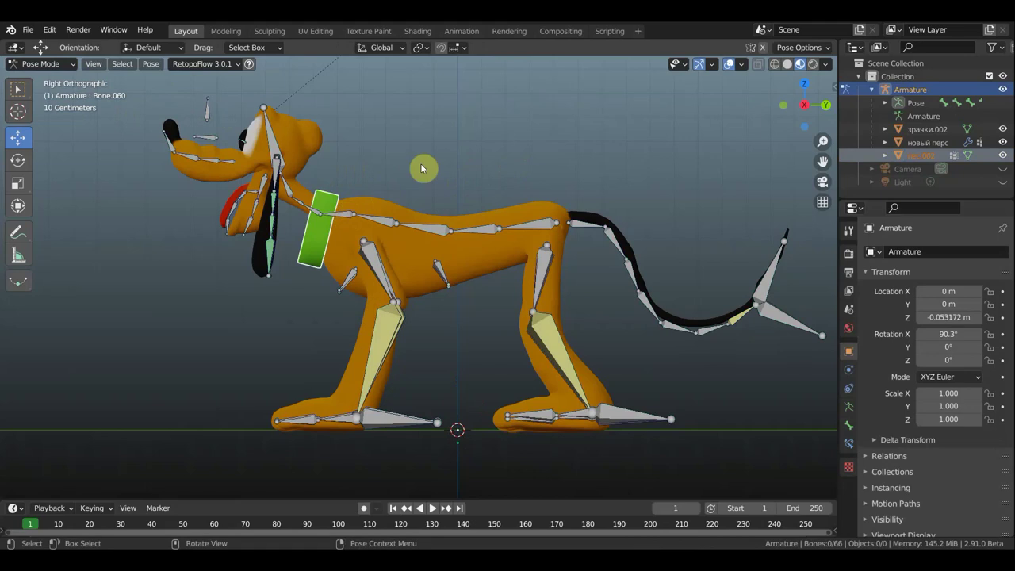
pyautogui.hotkey('ctrl', 'p')
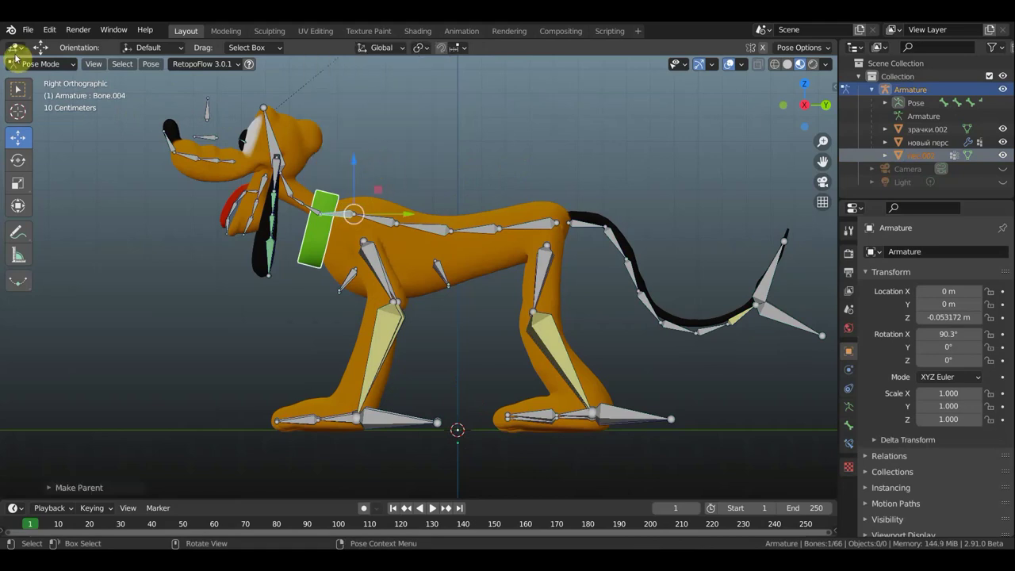
# - From Object Mode, select the dog mesh and then the armature, and enter Pose Mode
pyautogui.click(28, 64)
pyautogui.click(38, 76)
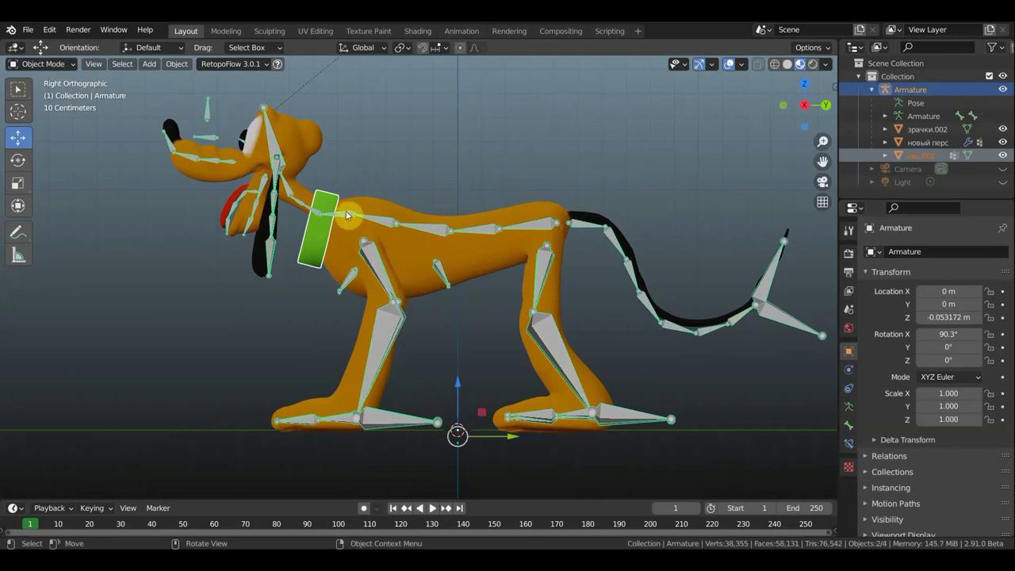
pyautogui.click(163, 130)
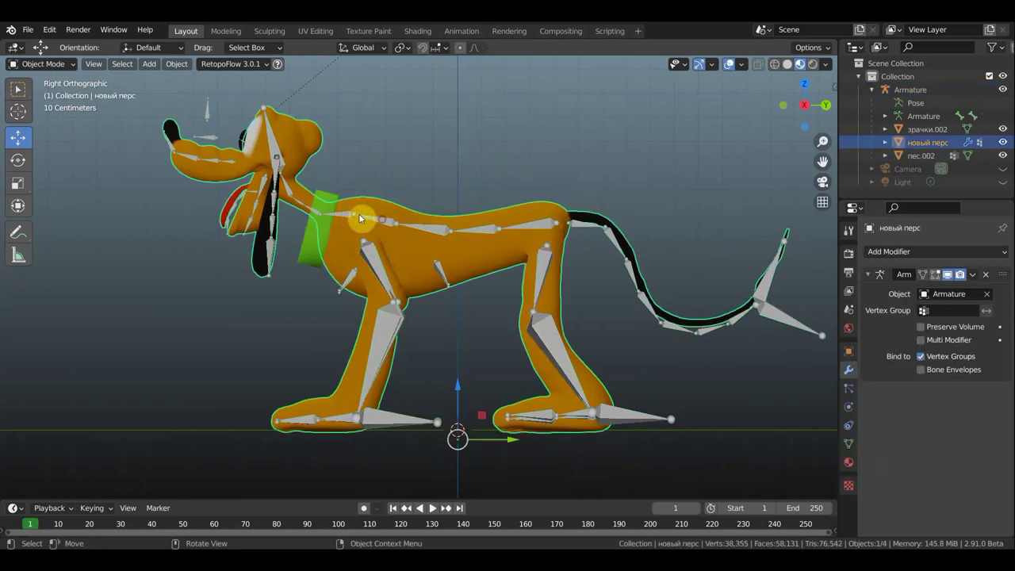
pyautogui.click(381, 223)
pyautogui.click(49, 70)
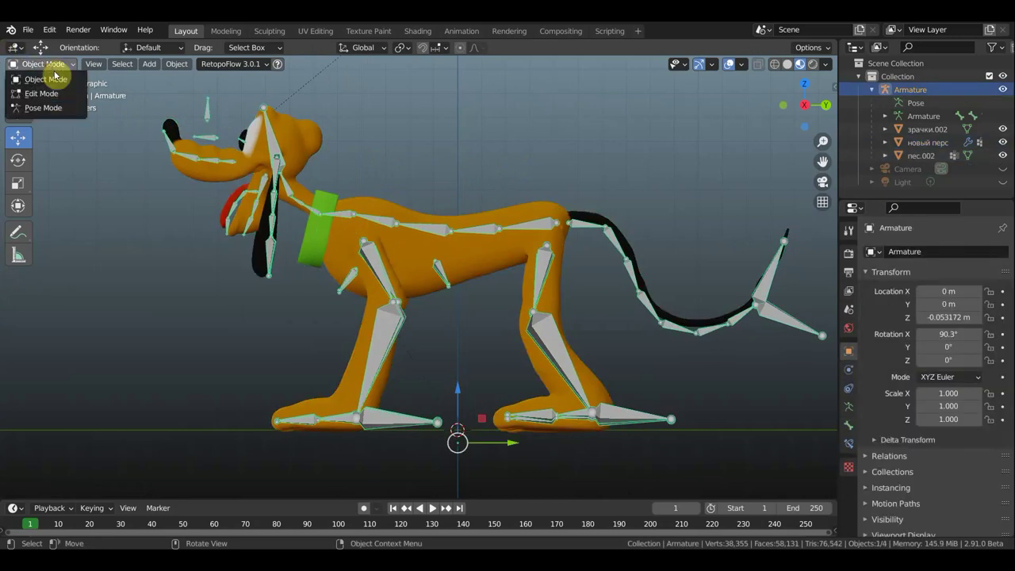
pyautogui.click(54, 104)
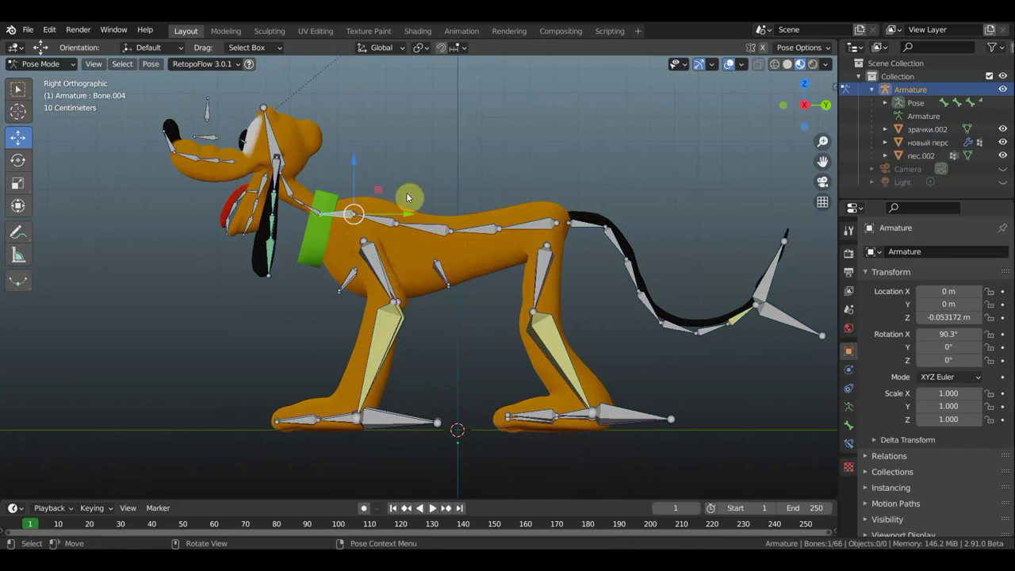
# - Rotate the head bone to tilt the head down, then swing it back up
pyautogui.press('r')
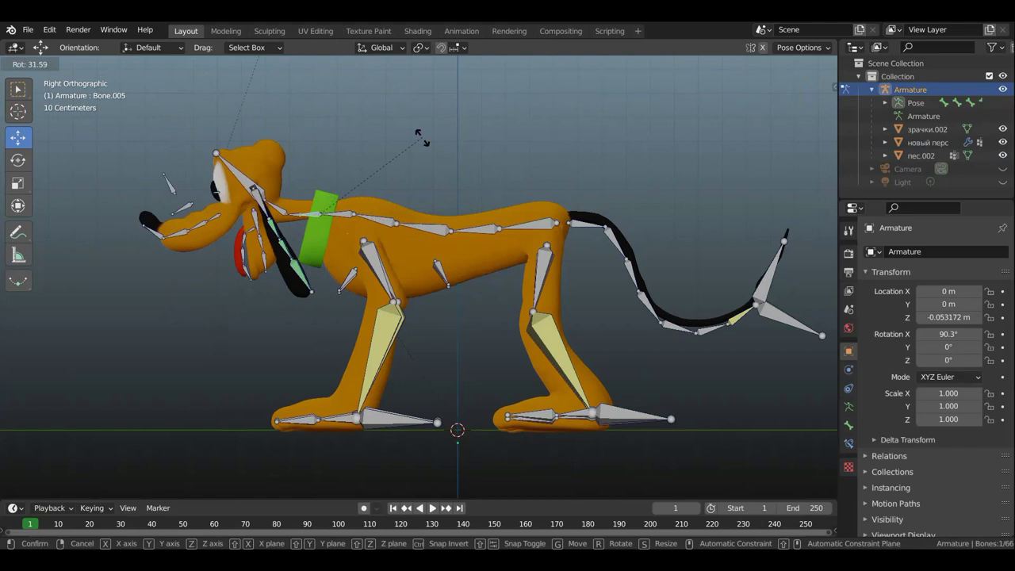
pyautogui.click(421, 194)
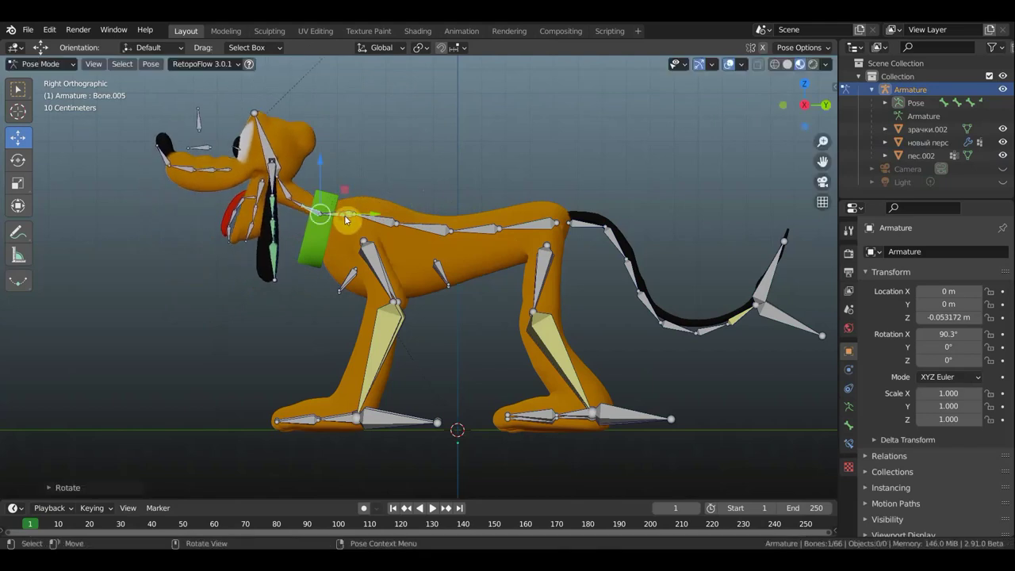
pyautogui.press('[')
pyautogui.press('r')
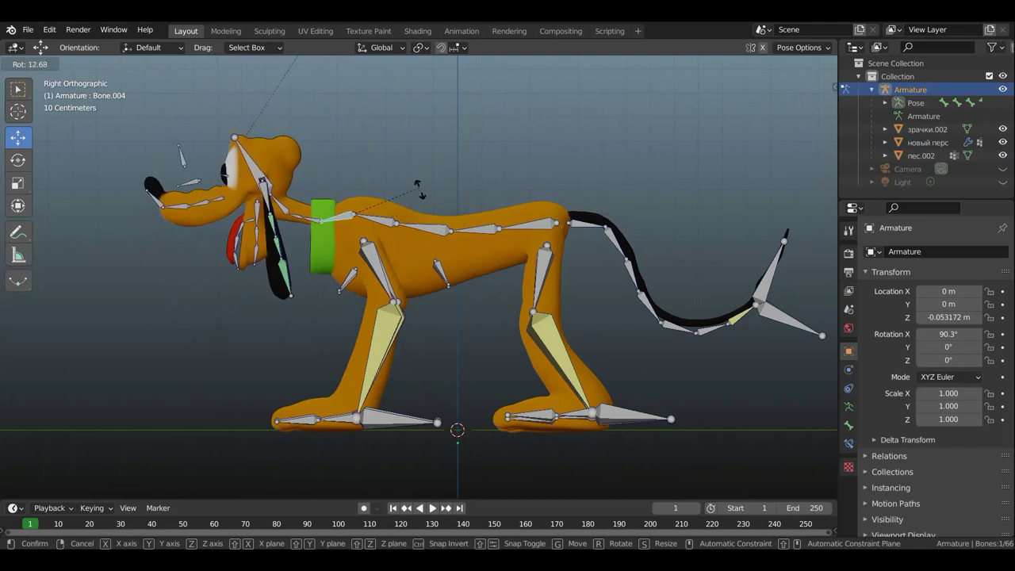
pyautogui.click(438, 209)
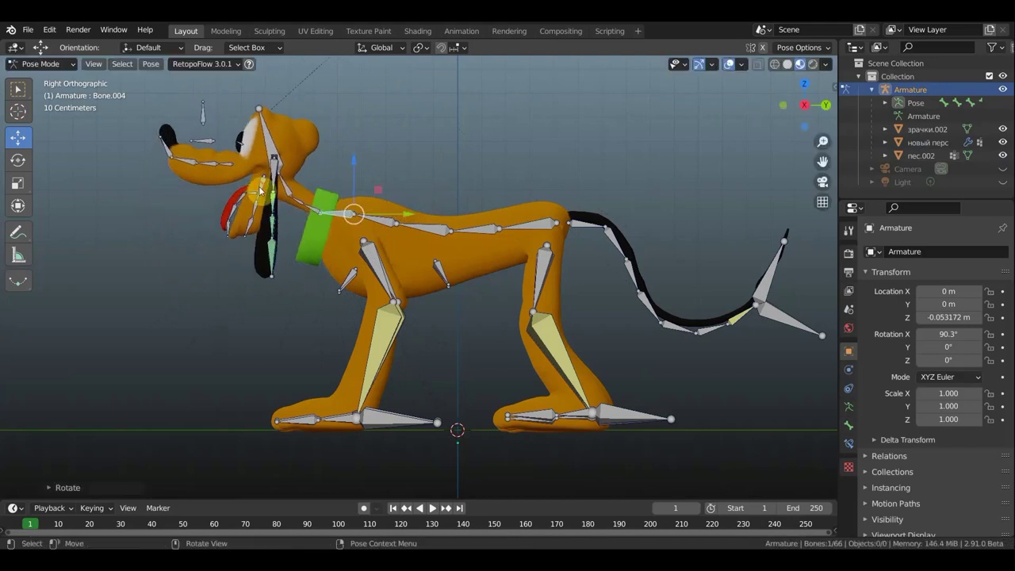
# - Rotate neck bone Bone.039 to tilt the head, and inspect from a three-quarter view
pyautogui.click(301, 195)
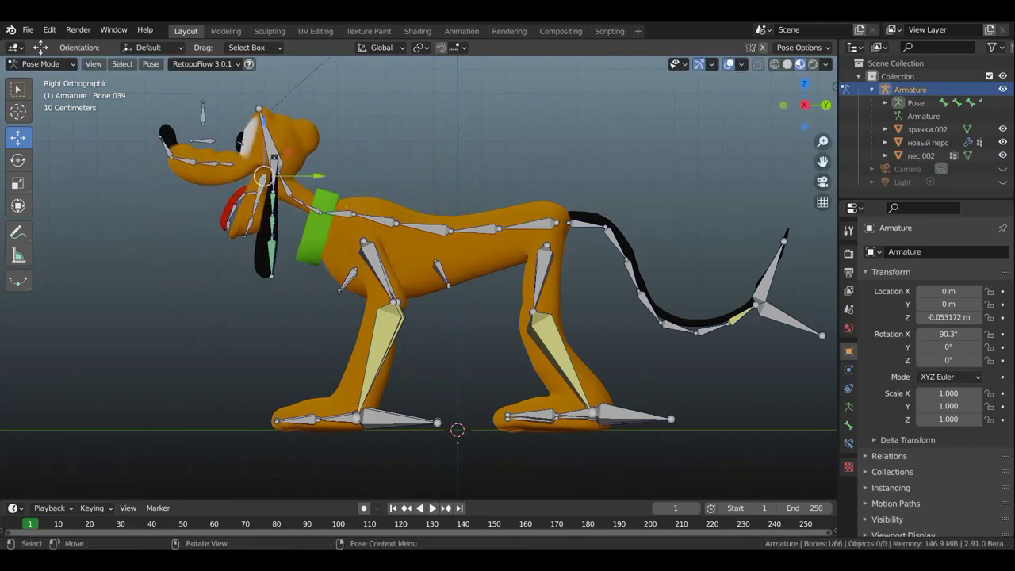
pyautogui.press('r')
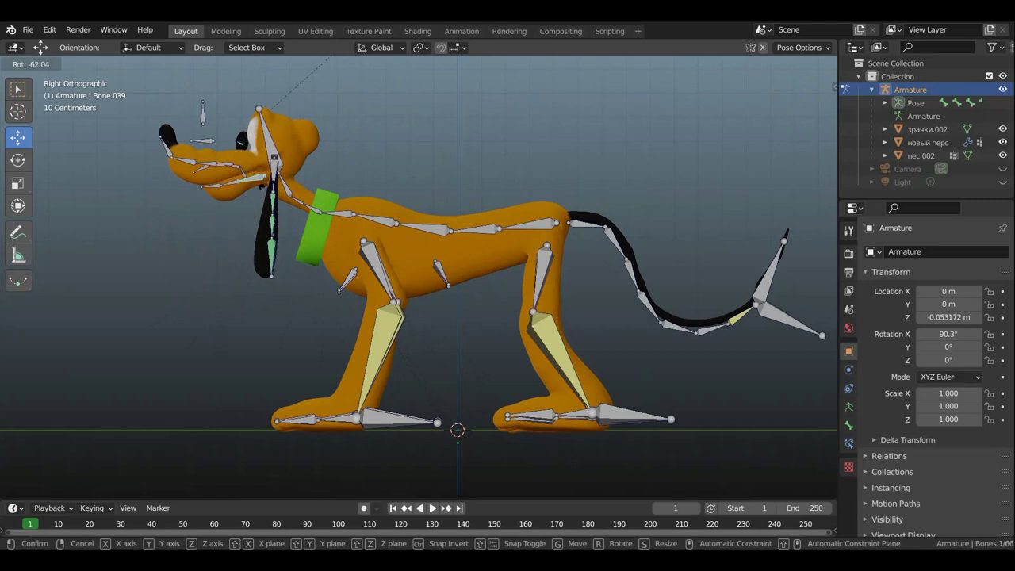
pyautogui.click(278, 190)
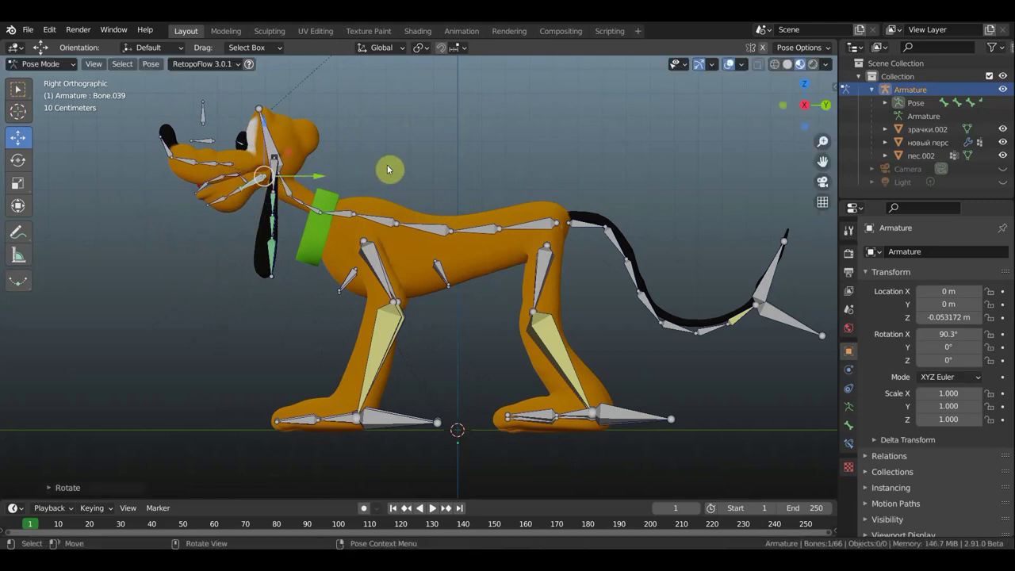
pyautogui.scroll(1, 480, 220)
pyautogui.scroll(2, 382, 222)
pyautogui.scroll(2, 390, 228)
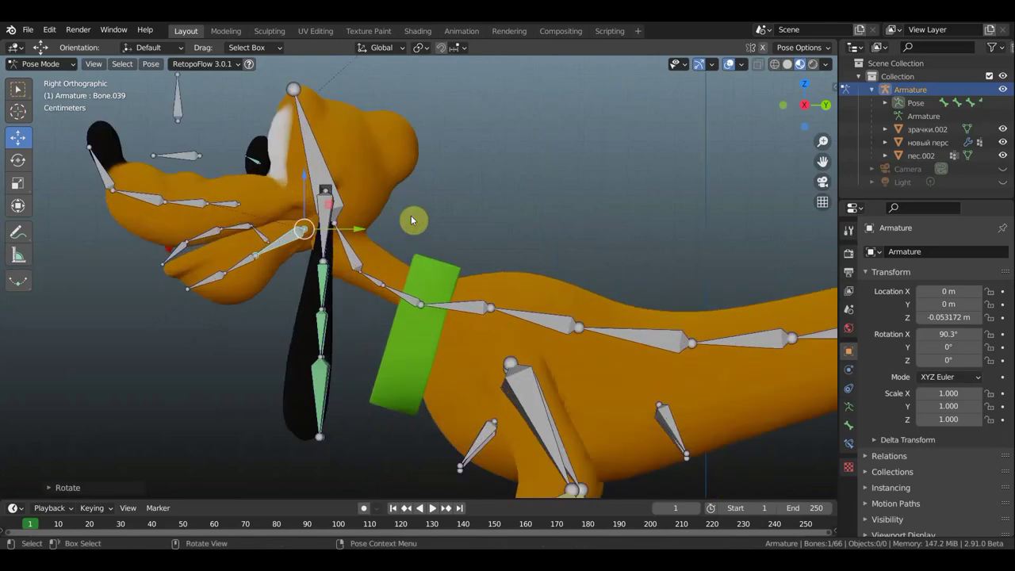
pyautogui.moveTo(487, 256)
pyautogui.mouseDown(button='middle')
pyautogui.moveTo(571, 288)
pyautogui.moveTo(209, 114)
pyautogui.moveTo(336, 212)
pyautogui.mouseUp(button='middle')
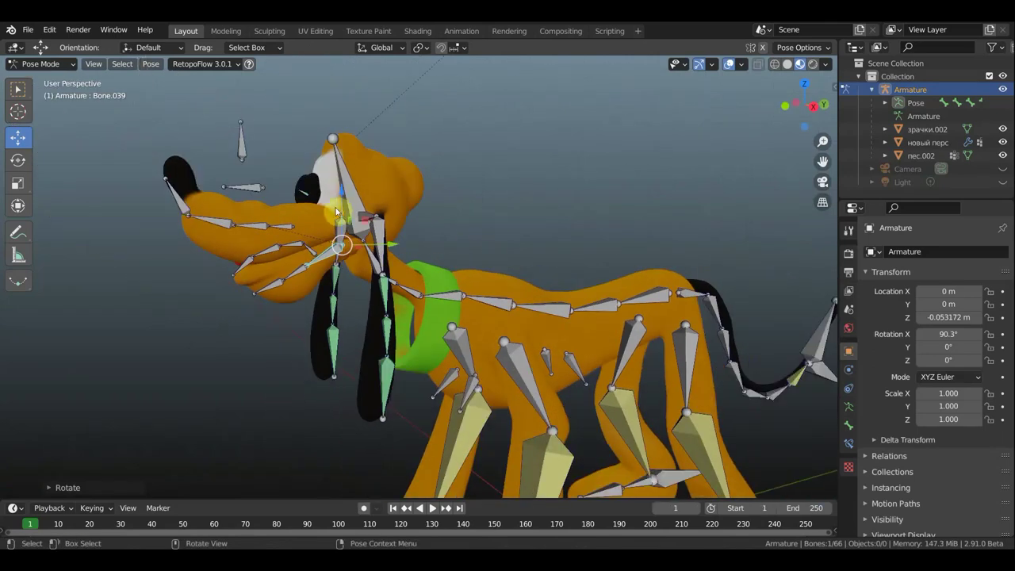
pyautogui.moveTo(291, 180); pyautogui.dragTo(227, 154, button='middle')
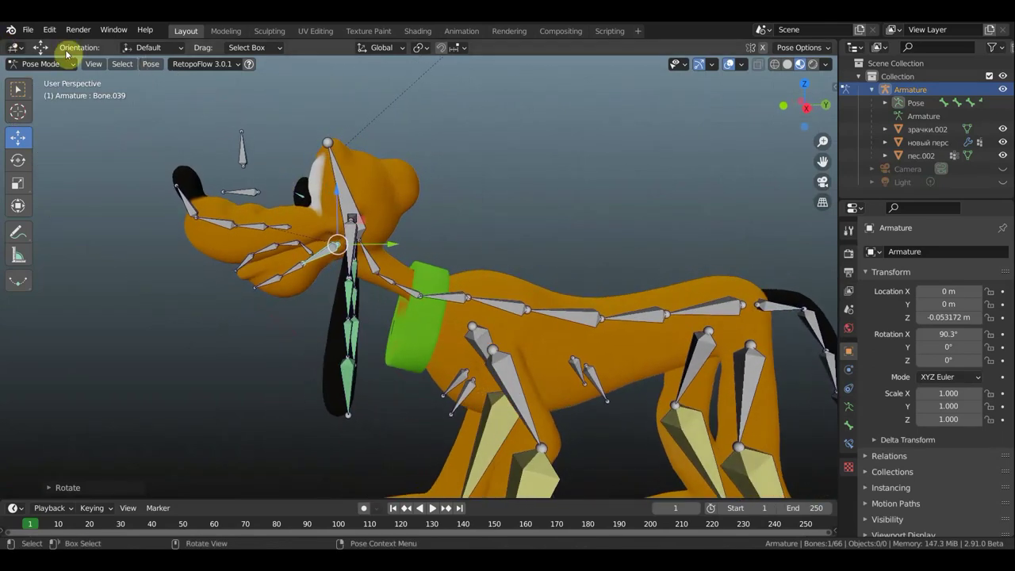
# - Return the armature to Object Mode
pyautogui.click(50, 63)
pyautogui.click(46, 79)
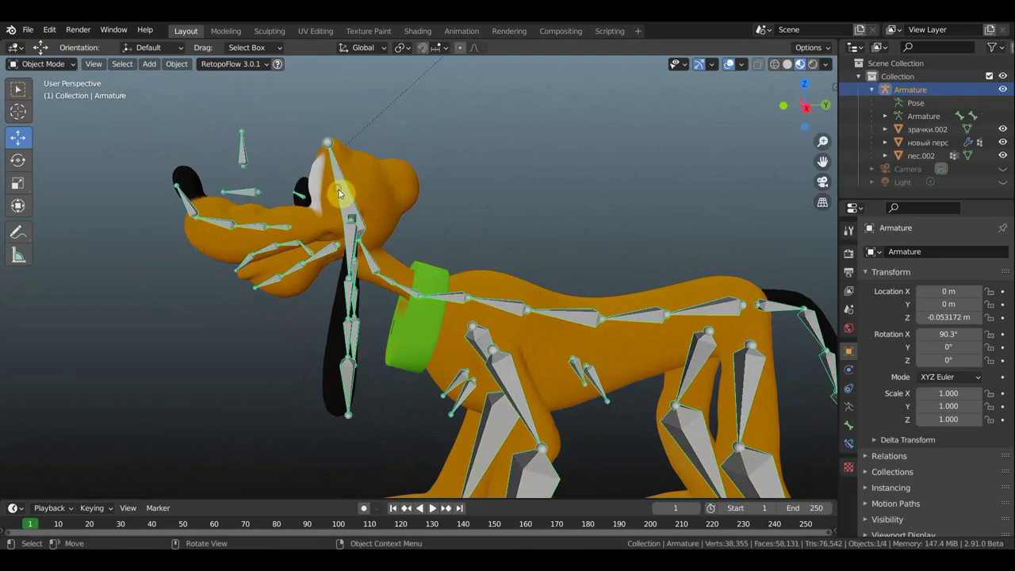
pyautogui.click(341, 194)
# - Enter Weight Paint on the 'новый перс' mesh, showing head bone Bone.008's weights
pyautogui.click(346, 194)
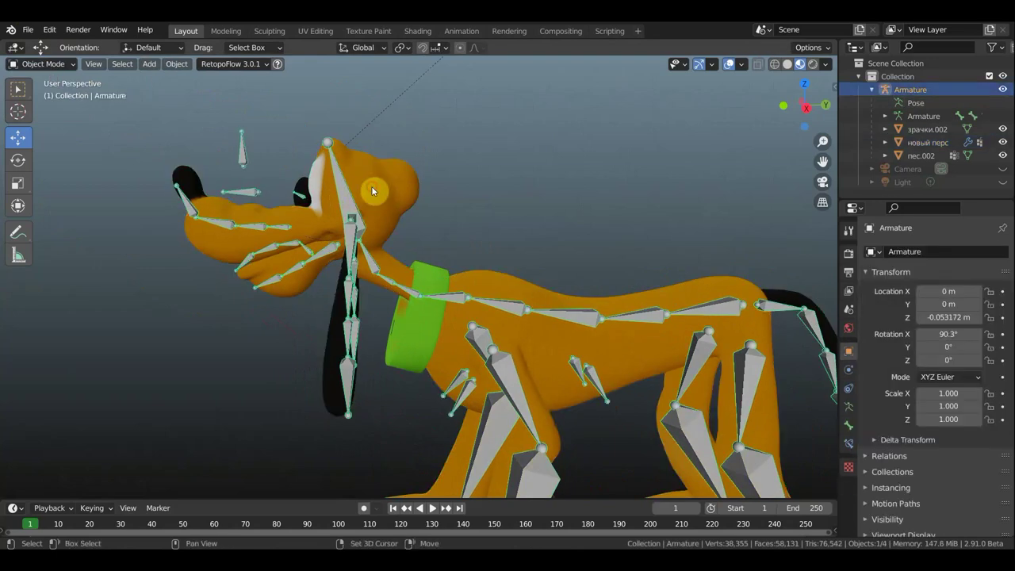
pyautogui.click(332, 179)
pyautogui.click(43, 63)
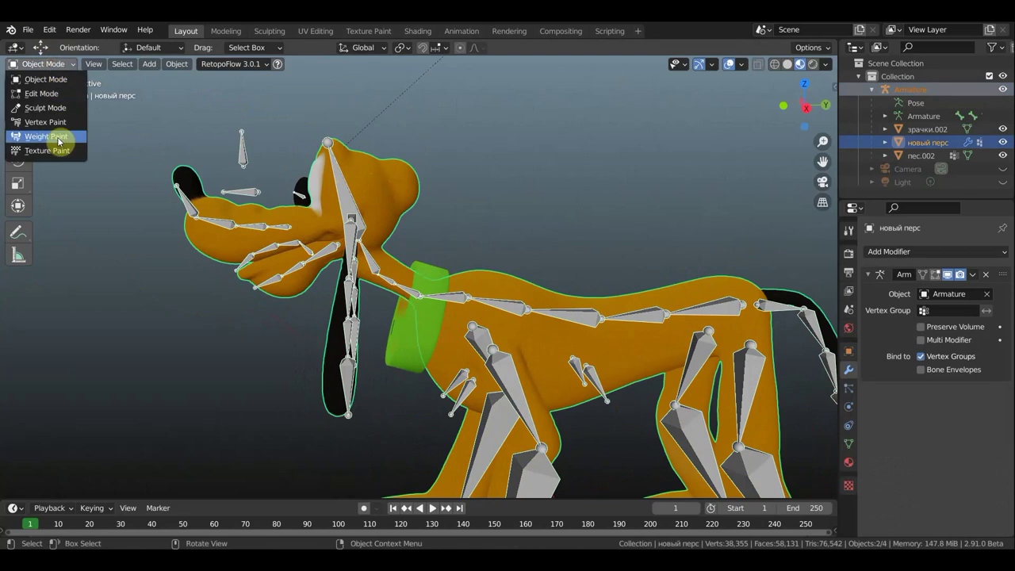
pyautogui.click(52, 135)
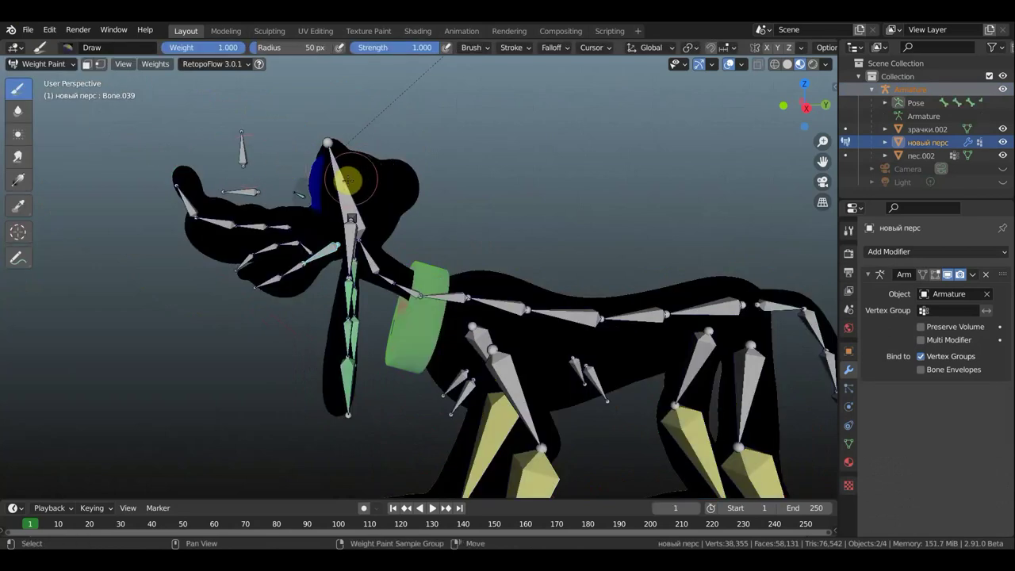
pyautogui.keyDown('ctrl'); pyautogui.click(343, 183); pyautogui.keyUp('ctrl')
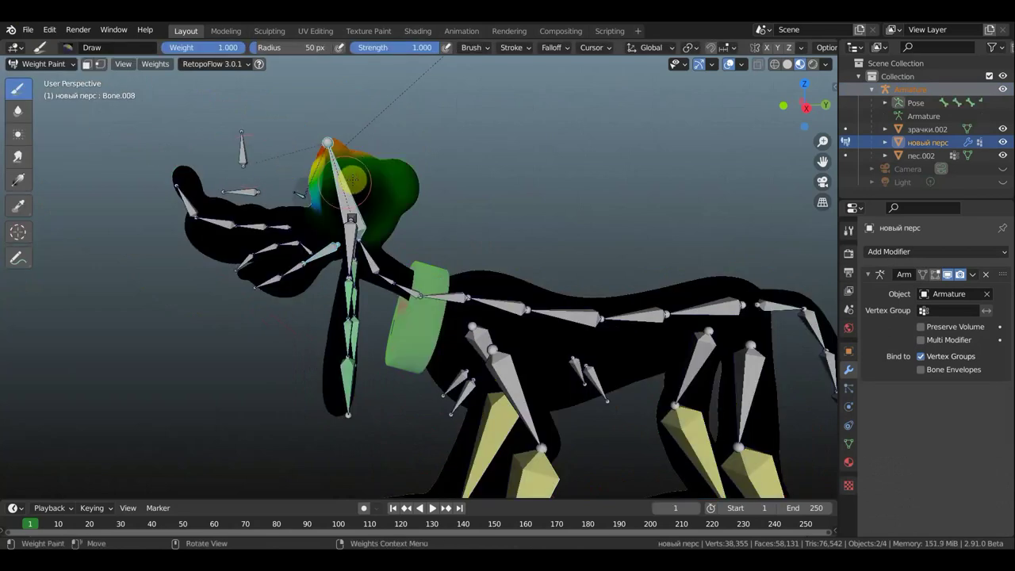
# - Boost Bone.008's weights with a Vertex Group Levels offset of 0.790
pyautogui.click(155, 64)
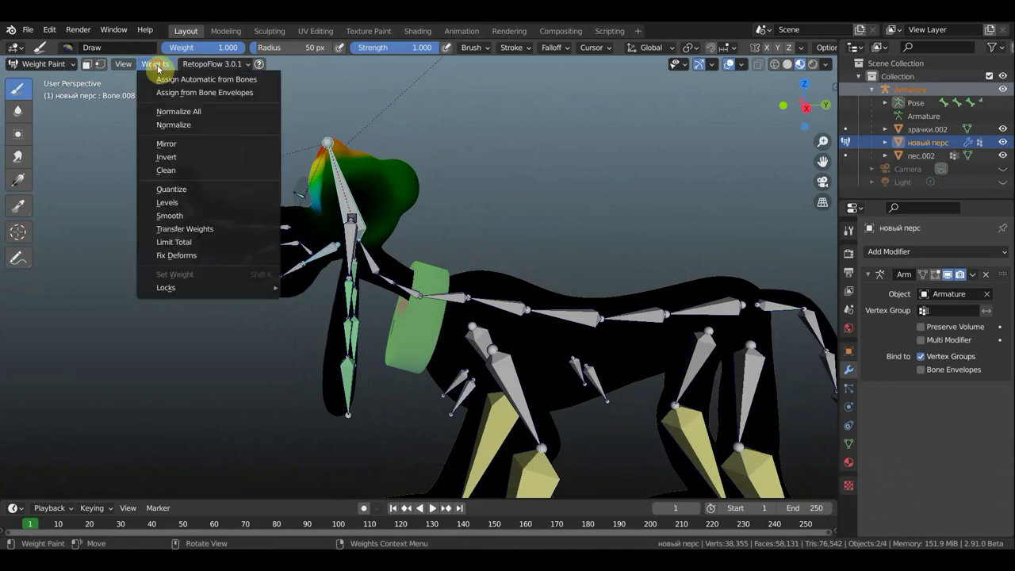
pyautogui.click(183, 205)
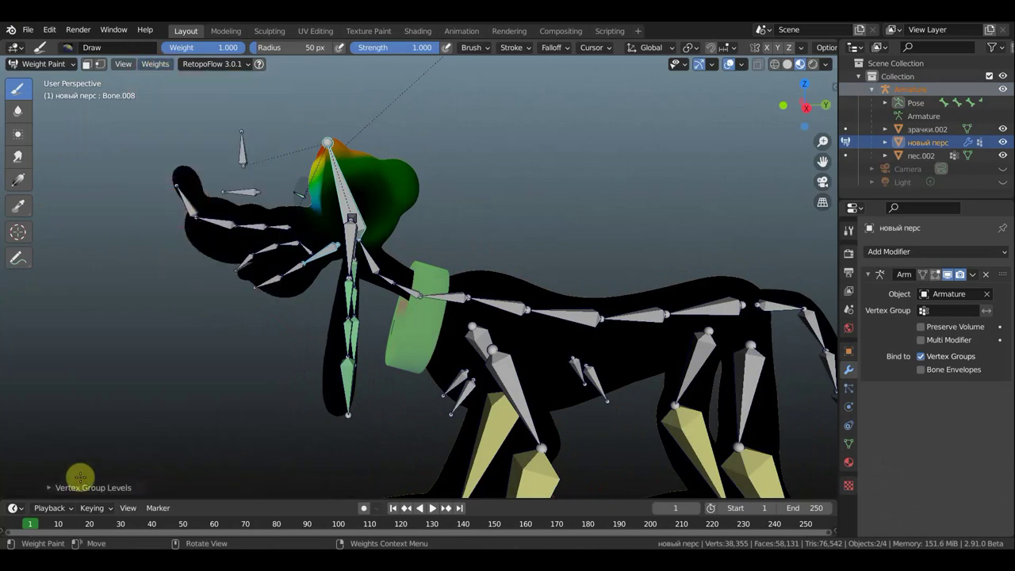
pyautogui.click(50, 489)
pyautogui.moveTo(168, 469)
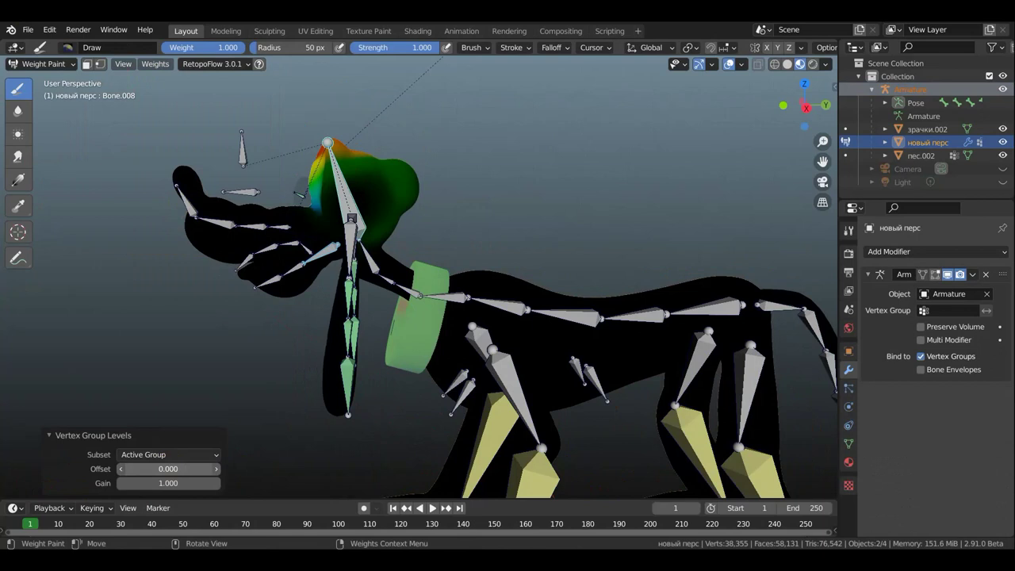
pyautogui.moveTo(169, 469); pyautogui.dragTo(220, 468)
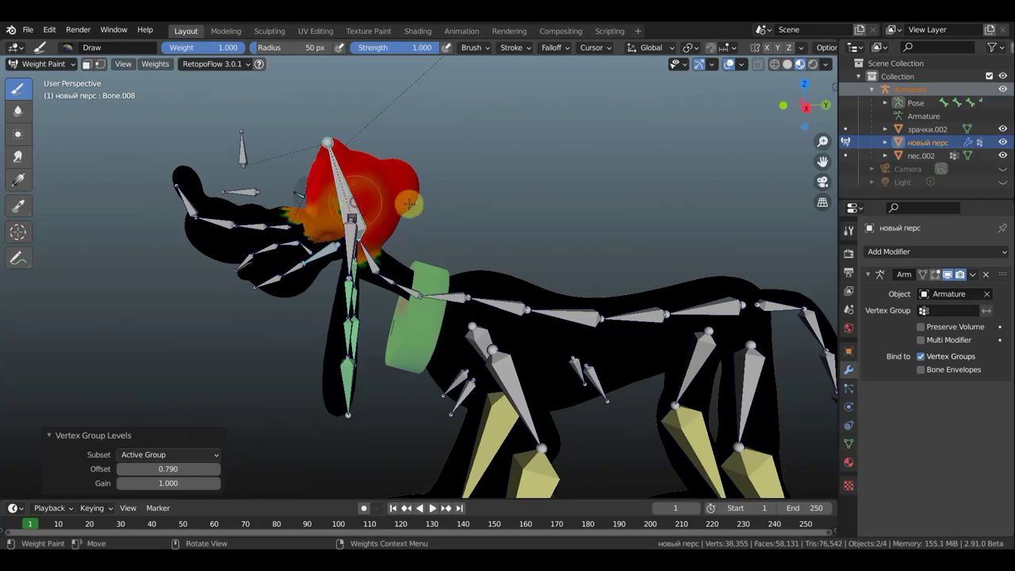
# - Paint full weight over the remaining weak spots on the dog's head
pyautogui.moveTo(362, 193); pyautogui.dragTo(401, 199)
pyautogui.moveTo(476, 242)
pyautogui.mouseDown(button='middle')
pyautogui.moveTo(584, 256)
pyautogui.moveTo(555, 233)
pyautogui.mouseUp(button='middle')
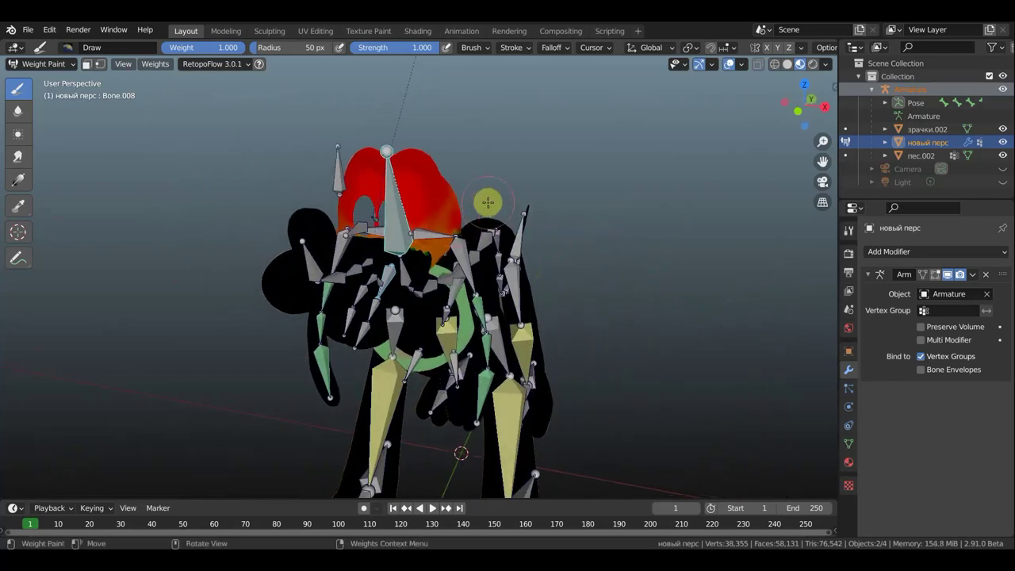
pyautogui.moveTo(610, 229); pyautogui.dragTo(680, 233, button='middle')
pyautogui.moveTo(440, 236); pyautogui.dragTo(433, 222)
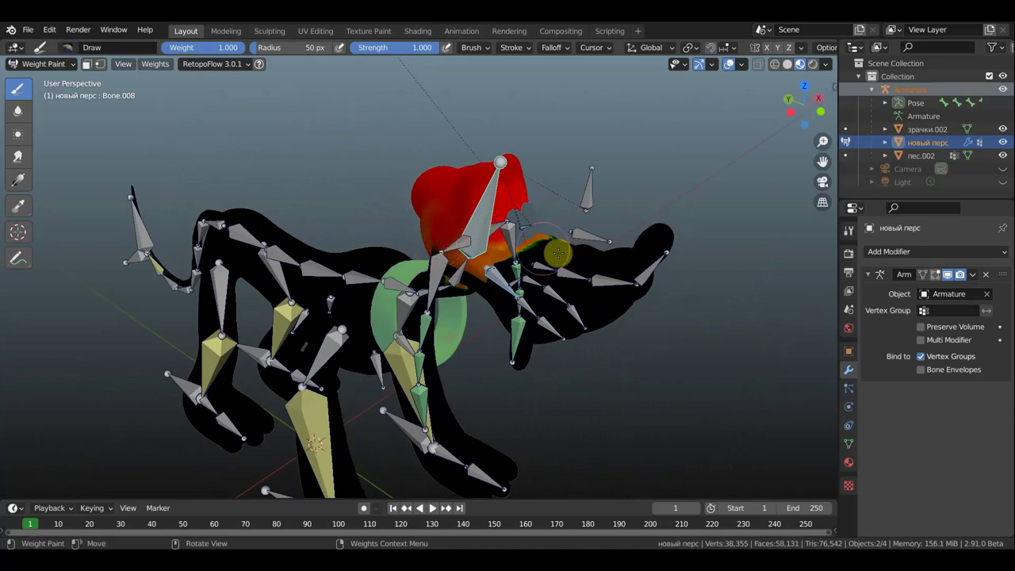
pyautogui.click(49, 63)
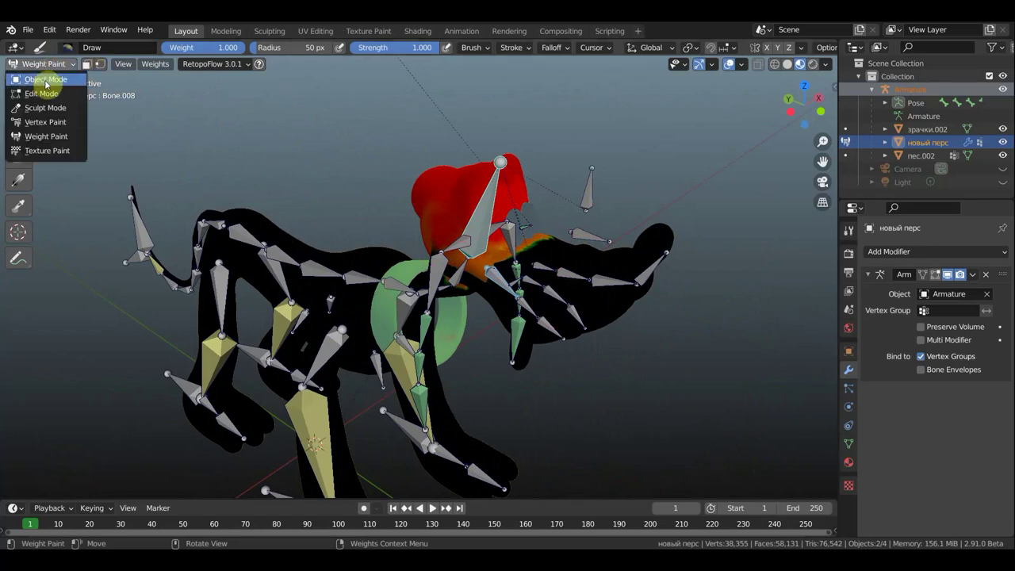
# - Return to Object Mode, select the armature, and switch it into Pose Mode
pyautogui.click(46, 80)
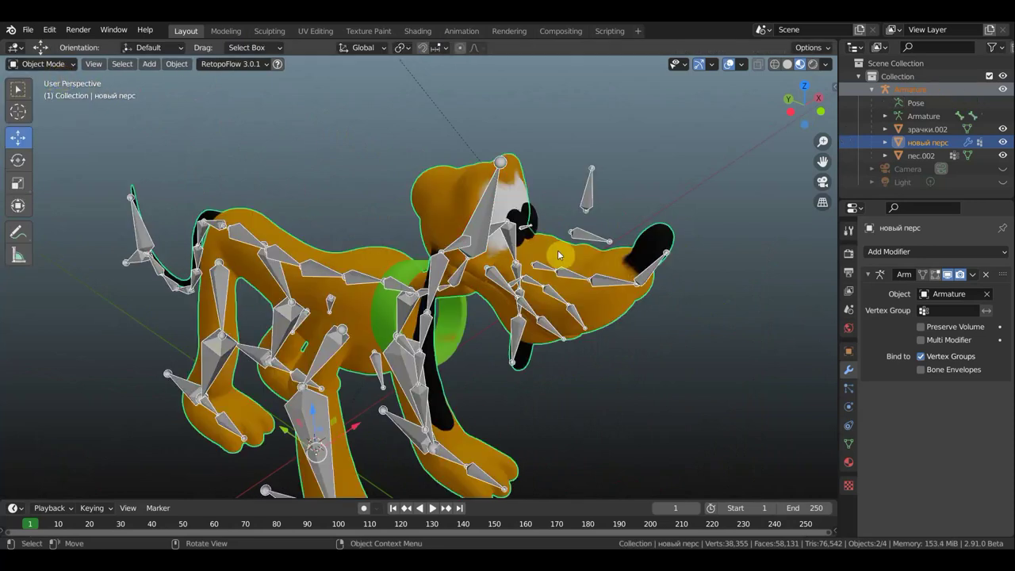
pyautogui.moveTo(545, 258); pyautogui.dragTo(212, 219, button='middle')
pyautogui.moveTo(335, 252); pyautogui.dragTo(355, 222, button='middle')
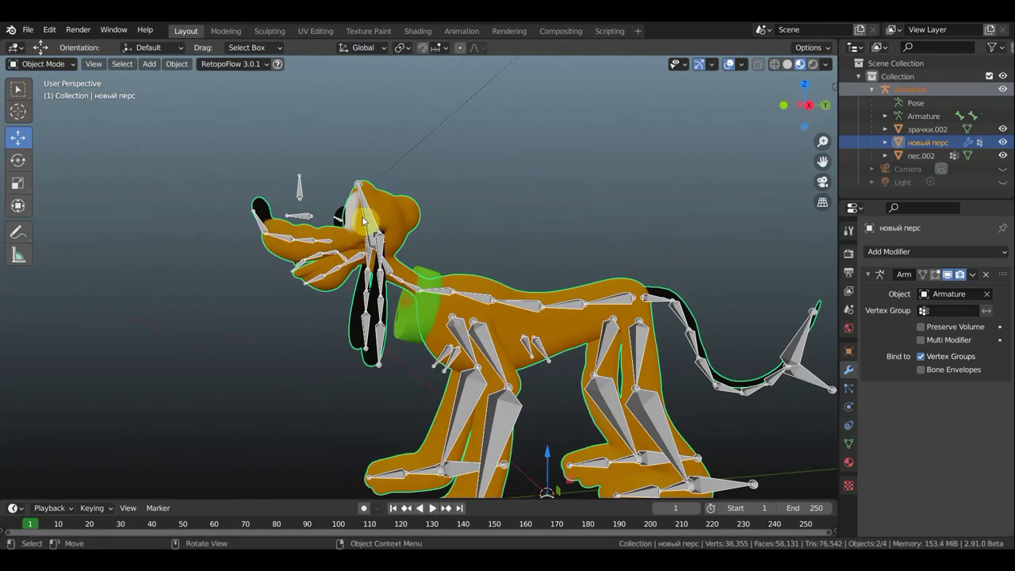
pyautogui.click(364, 220)
pyautogui.click(45, 64)
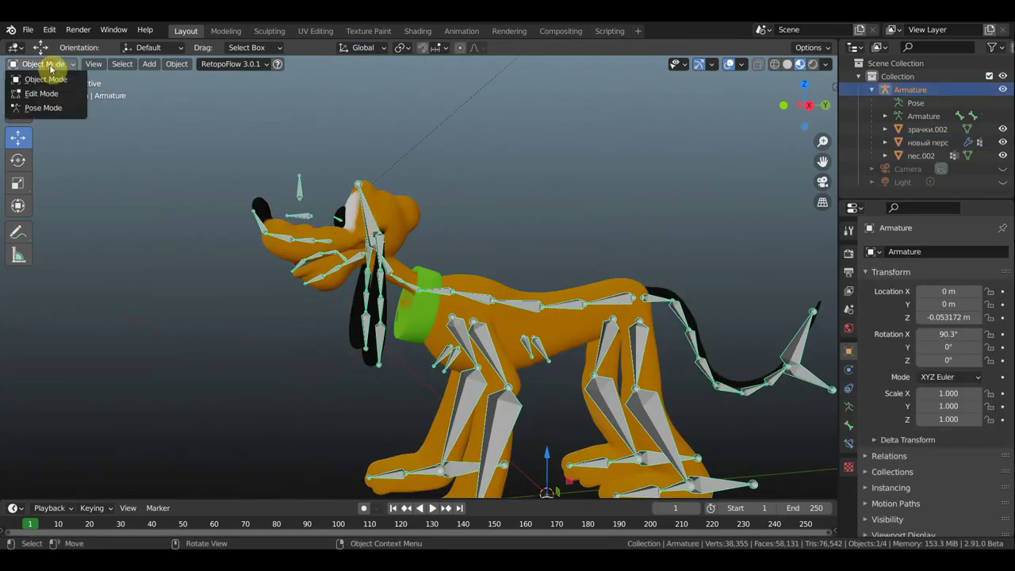
pyautogui.click(44, 107)
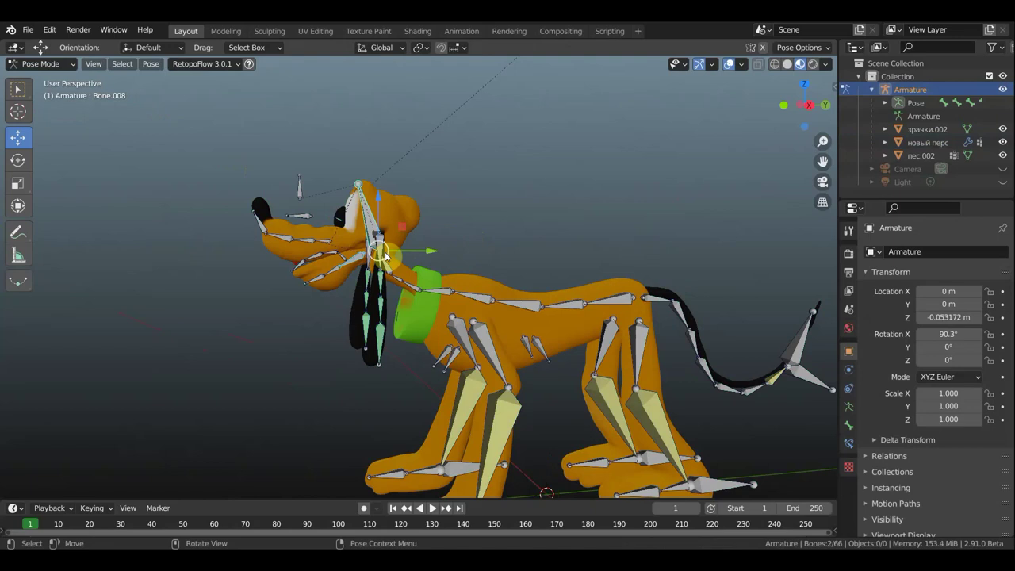
# - Rotate neck bone Bone.039 to test head deformation, then view the dog from the side
pyautogui.click(341, 262)
pyautogui.press('r')
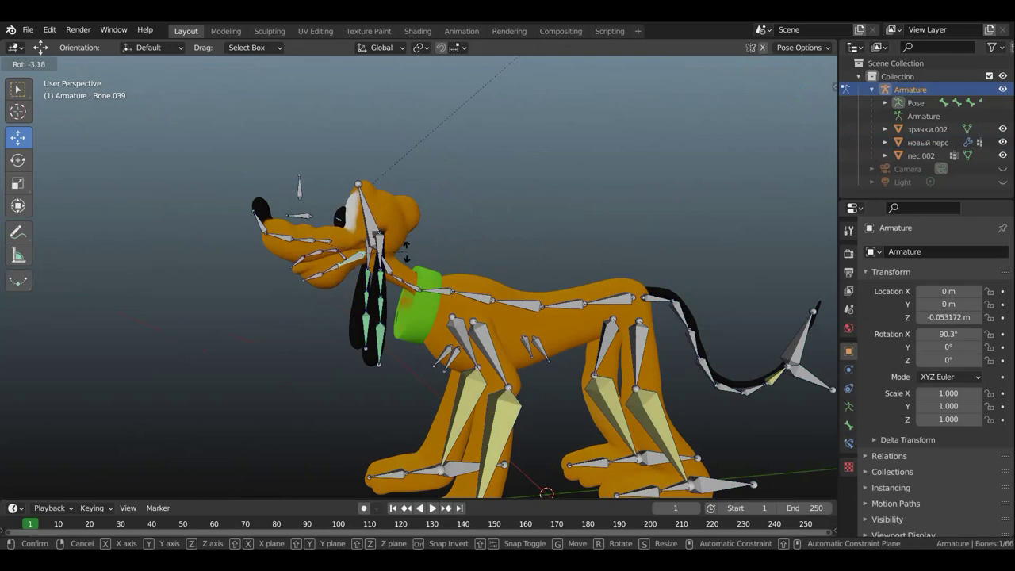
pyautogui.click(407, 249)
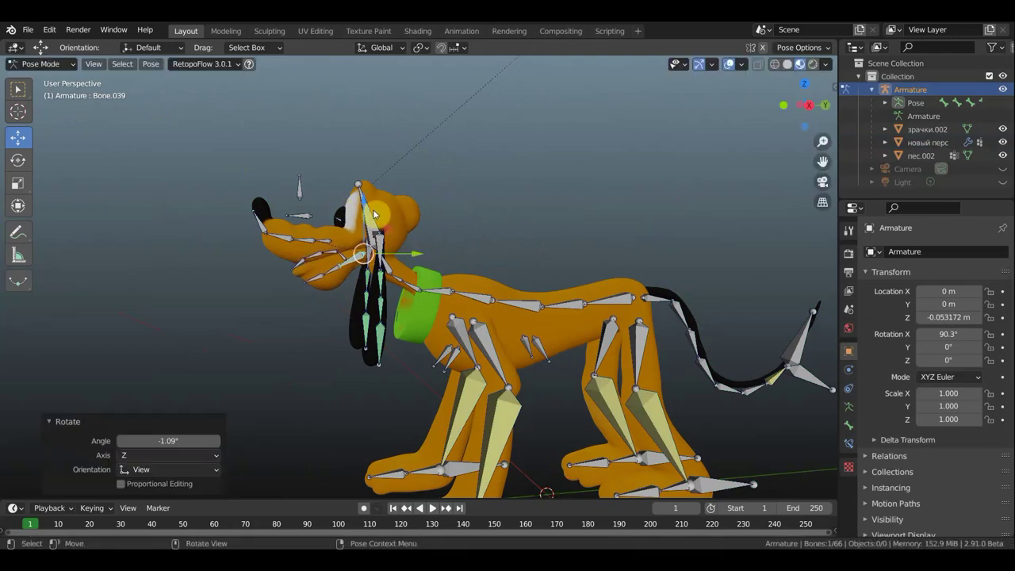
pyautogui.moveTo(428, 232)
pyautogui.mouseDown(button='middle')
pyautogui.moveTo(435, 271)
pyautogui.moveTo(357, 246)
pyautogui.moveTo(369, 149)
pyautogui.mouseUp(button='middle')
pyautogui.scroll(-2, 523, 176)
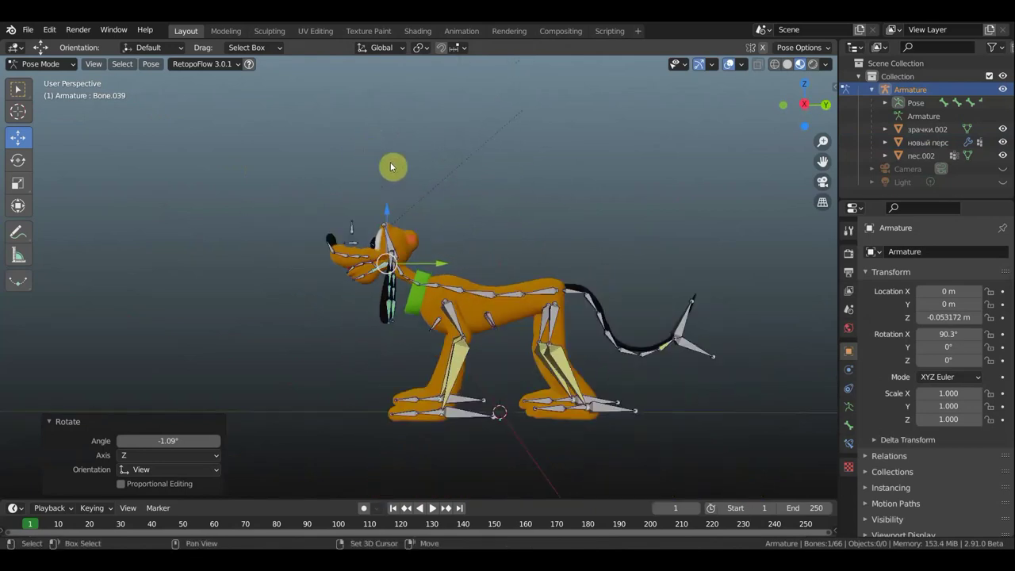
pyautogui.scroll(-1, 373, 163)
pyautogui.scroll(-1, 352, 159)
pyautogui.press('KP_3')
pyautogui.scroll(1, 639, 291)
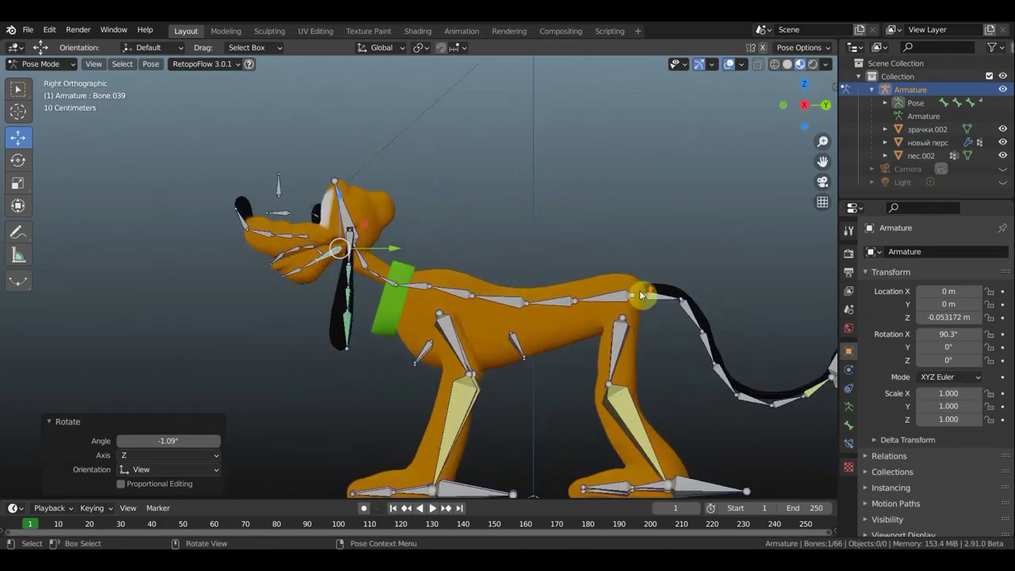
pyautogui.scroll(1, 502, 202)
pyautogui.scroll(2, 468, 167)
pyautogui.scroll(-1, 502, 203)
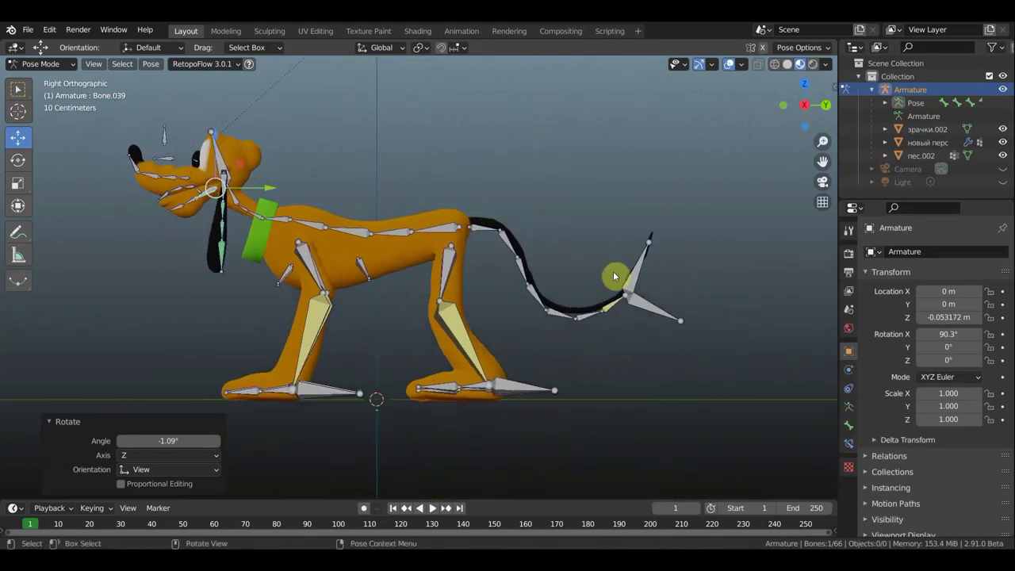
# - Lift the hind foot bone, undo the move, and recentre the side view
pyautogui.moveTo(523, 388)
pyautogui.mouseDown()
pyautogui.moveTo(489, 301)
pyautogui.moveTo(508, 382)
pyautogui.moveTo(465, 306)
pyautogui.moveTo(467, 324)
pyautogui.moveTo(550, 324)
pyautogui.moveTo(547, 285)
pyautogui.moveTo(519, 333)
pyautogui.mouseUp()
pyautogui.moveTo(519, 333)
pyautogui.mouseDown(button='middle')
pyautogui.moveTo(460, 357)
pyautogui.moveTo(369, 350)
pyautogui.moveTo(329, 326)
pyautogui.moveTo(511, 368)
pyautogui.moveTo(482, 330)
pyautogui.moveTo(553, 374)
pyautogui.mouseUp(button='middle')
pyautogui.scroll(2, 555, 384)
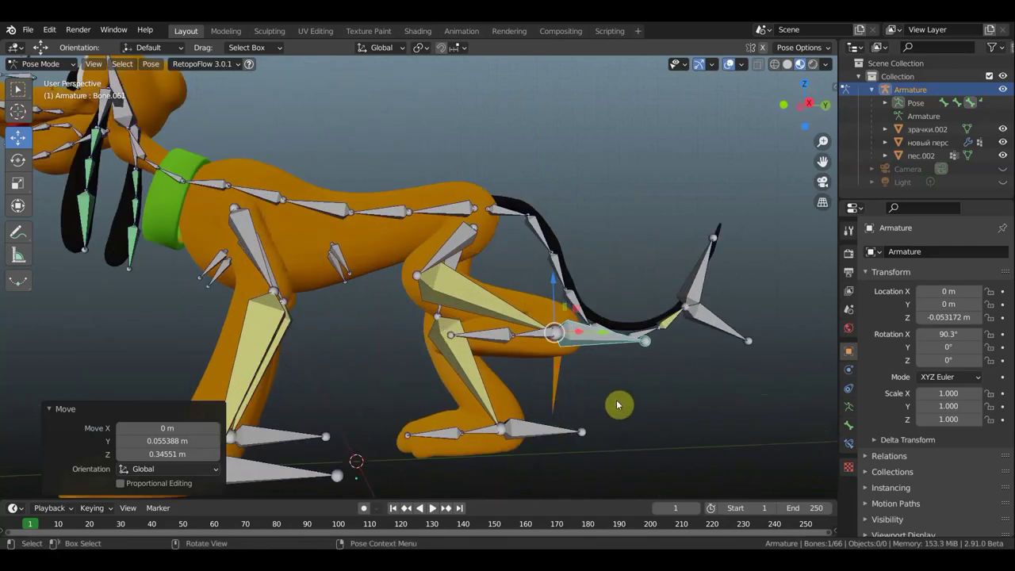
pyautogui.hotkey('ctrl', 'z')
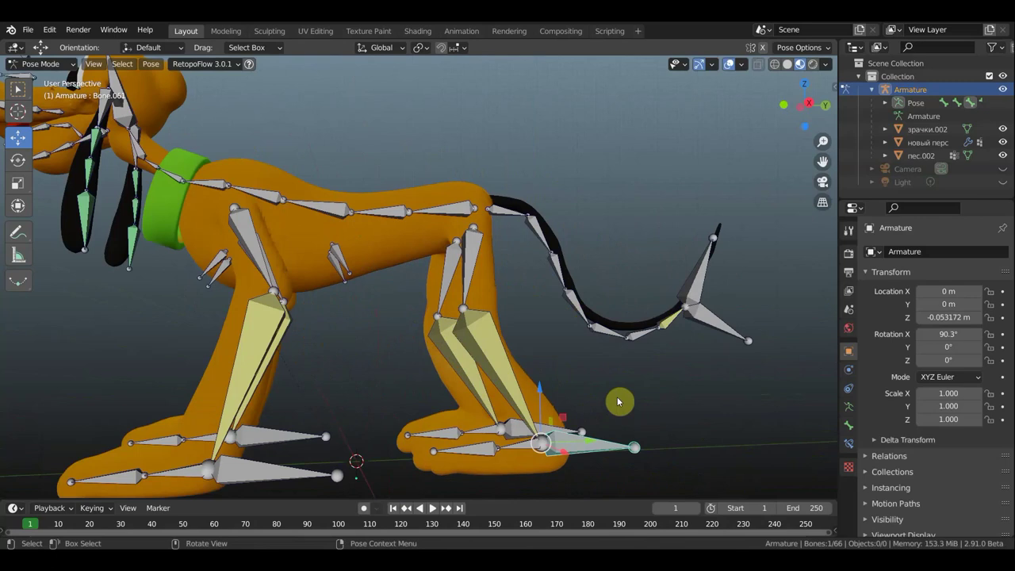
pyautogui.press('KP_3')
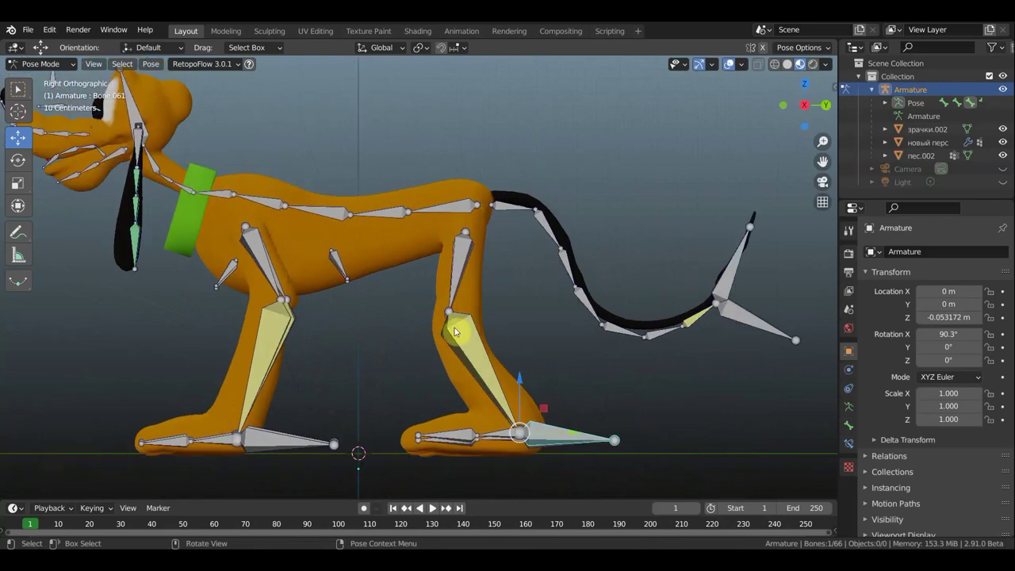
pyautogui.scroll(-3, 454, 327)
pyautogui.keyDown('shift'); pyautogui.moveTo(493, 311); pyautogui.dragTo(632, 302, button='middle'); pyautogui.keyUp('shift')
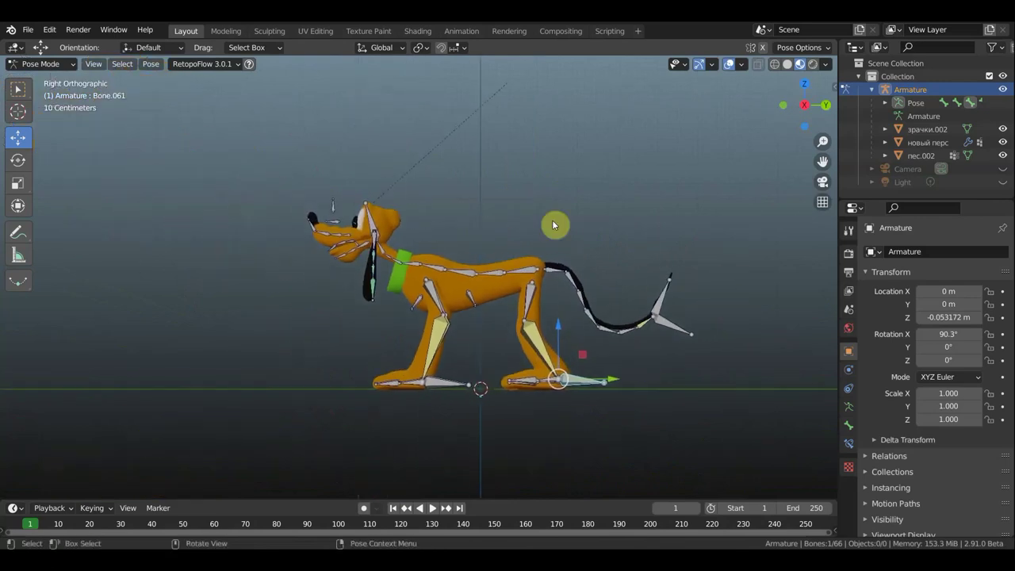
# - Switch the armature back to Object Mode
pyautogui.click(101, 63)
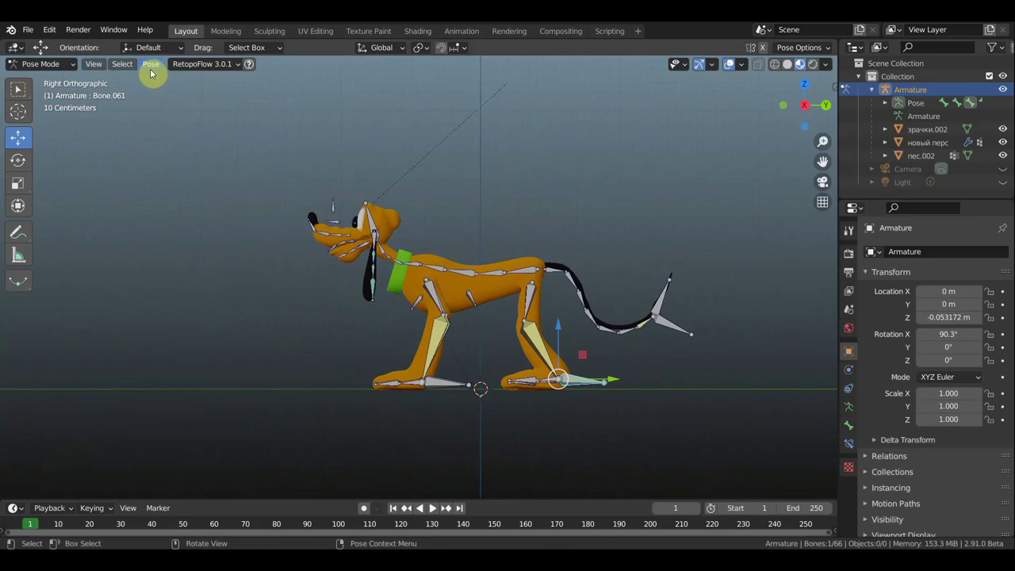
pyautogui.click(45, 64)
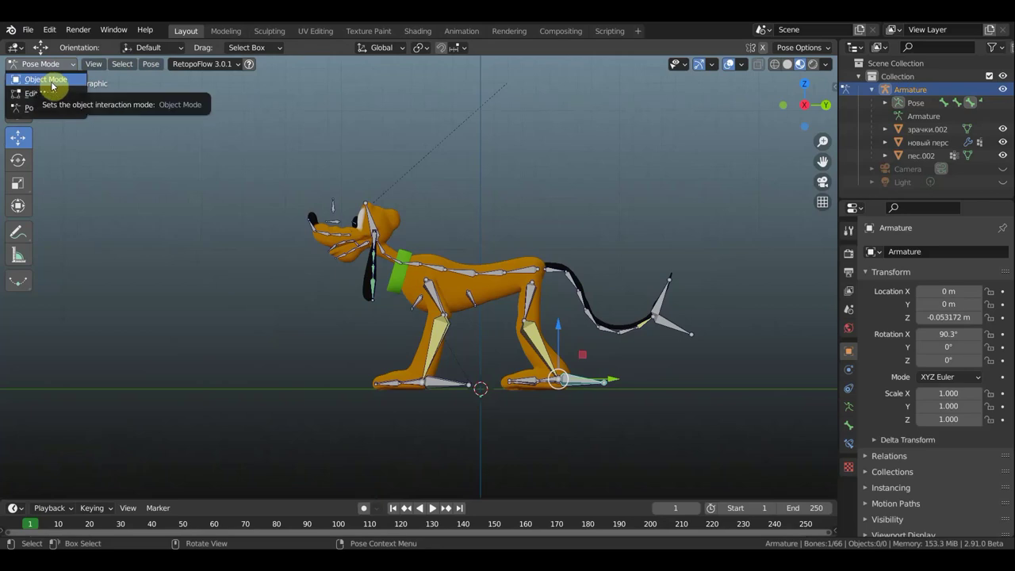
pyautogui.click(50, 84)
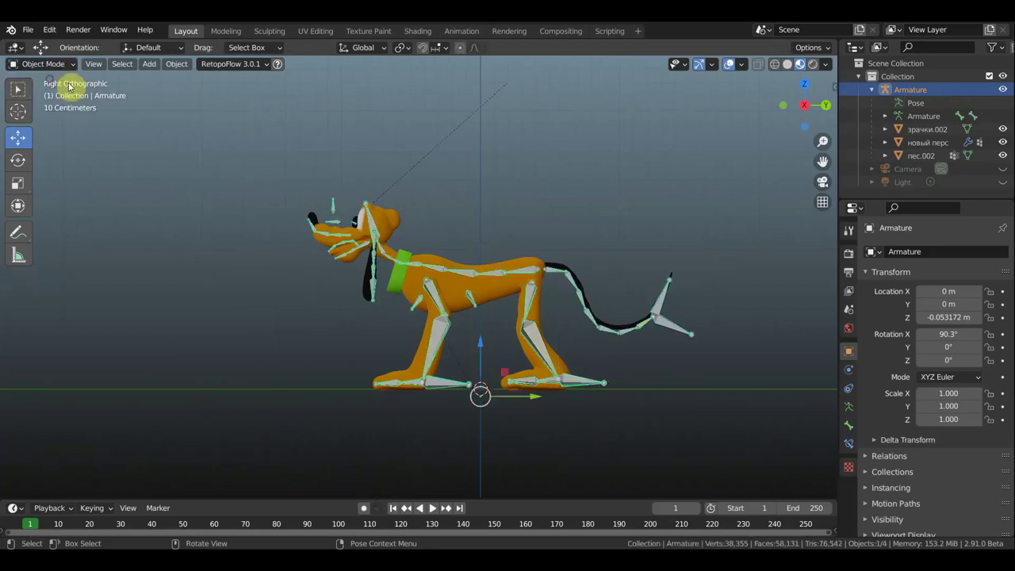
# - Parent mesh 'новый перс' to the Armature with automatic weights
pyautogui.click(504, 292)
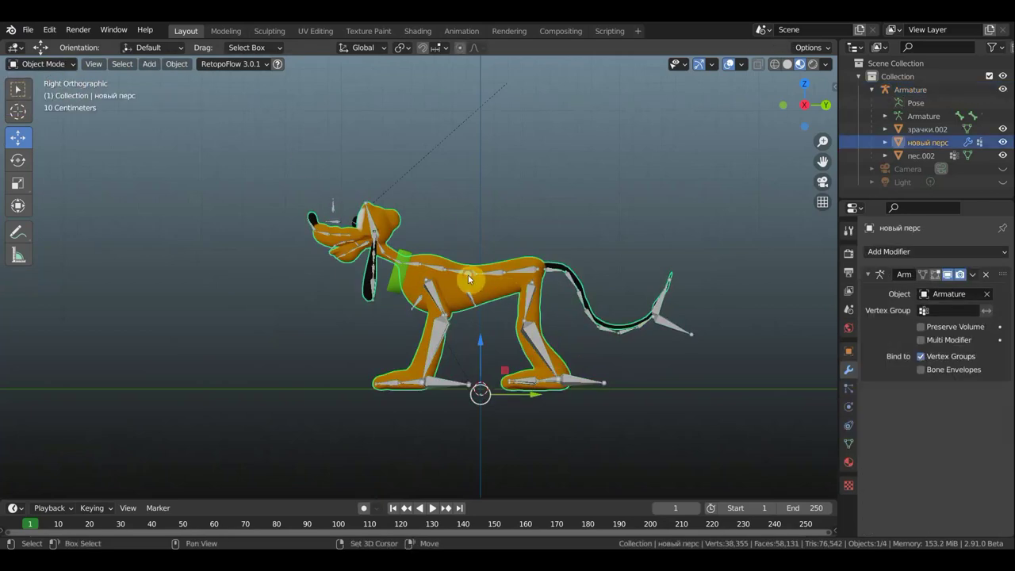
pyautogui.keyDown('shift'); pyautogui.click(468, 274); pyautogui.keyUp('shift')
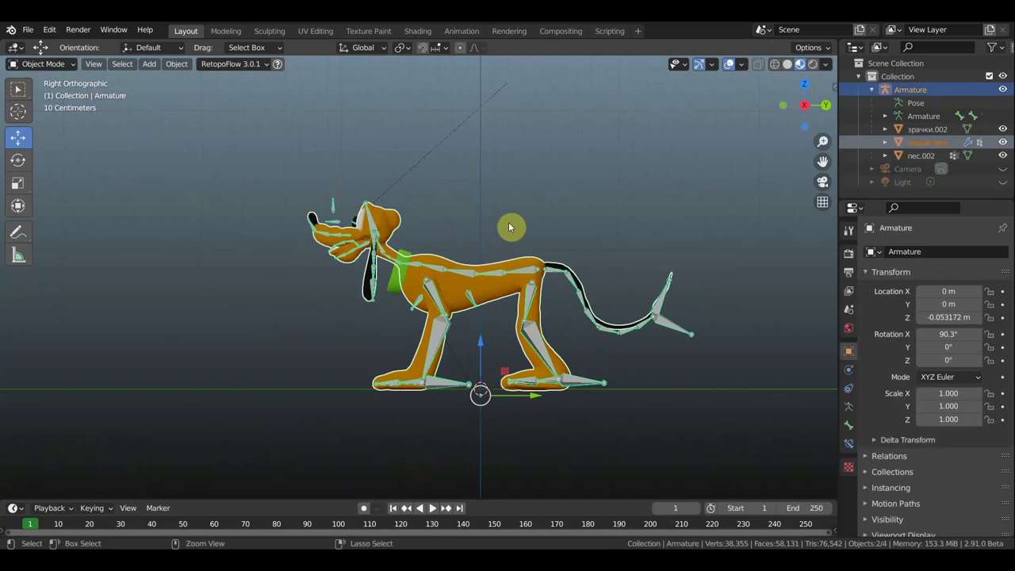
pyautogui.hotkey('ctrl', 'p')
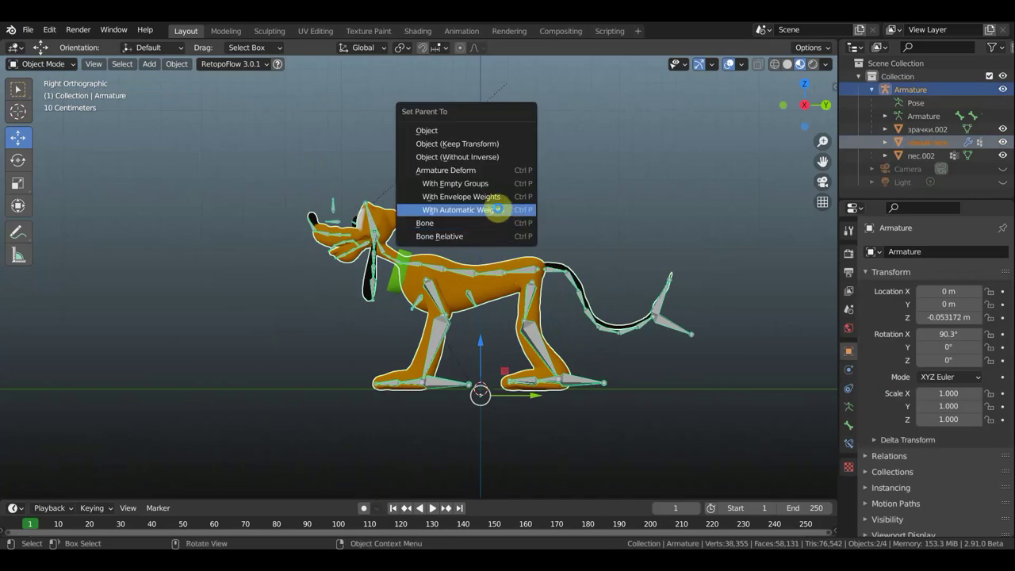
pyautogui.press('Return')
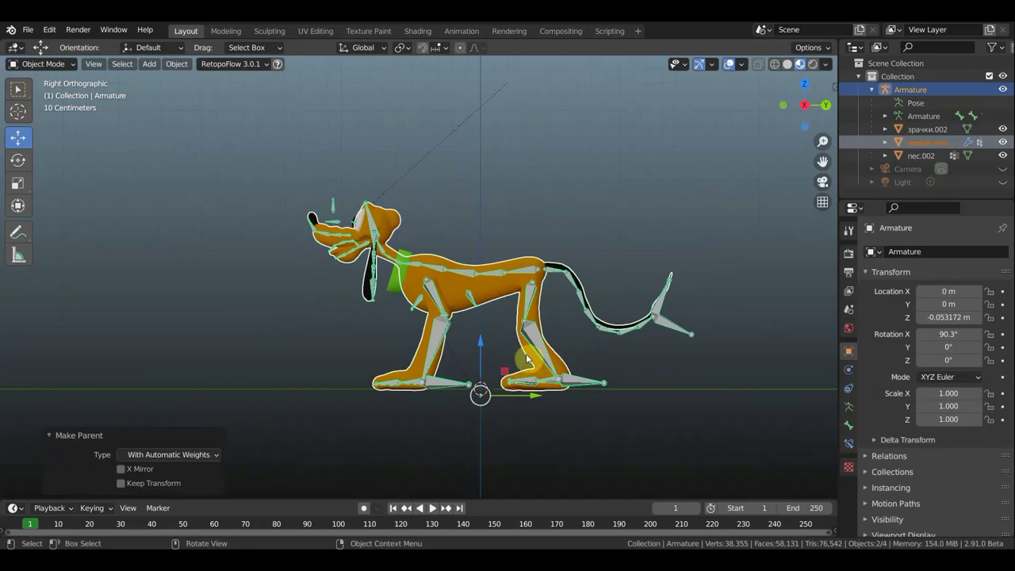
pyautogui.scroll(2, 596, 376)
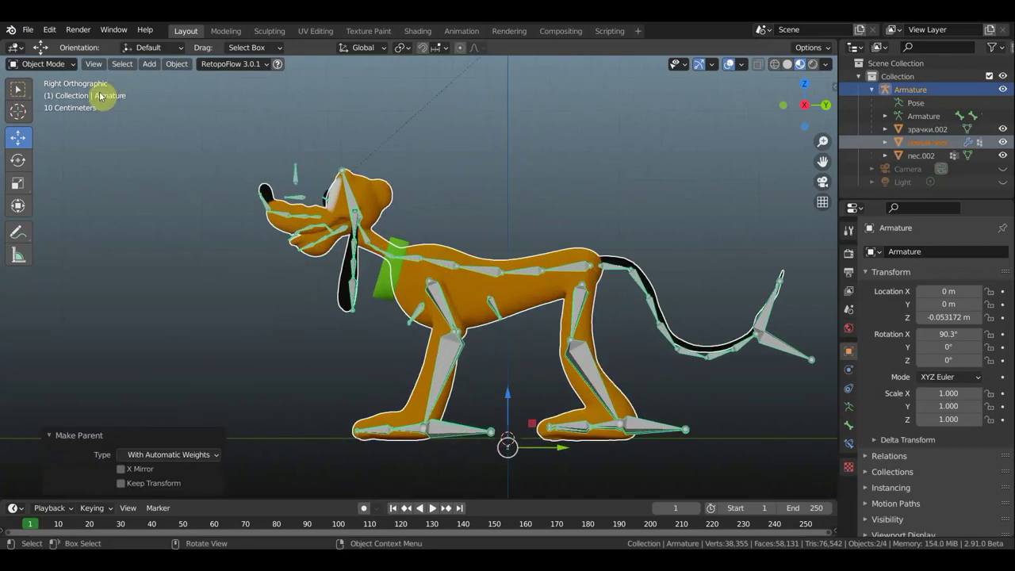
# - Reselect the dog mesh and make the Armature the active object again
pyautogui.click(46, 64)
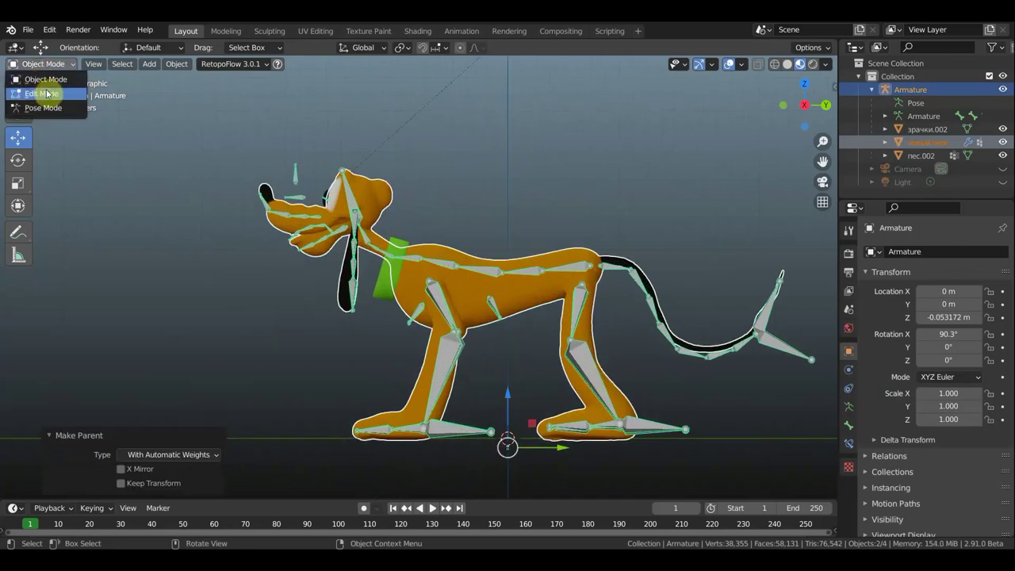
pyautogui.click(440, 259)
pyautogui.click(438, 264)
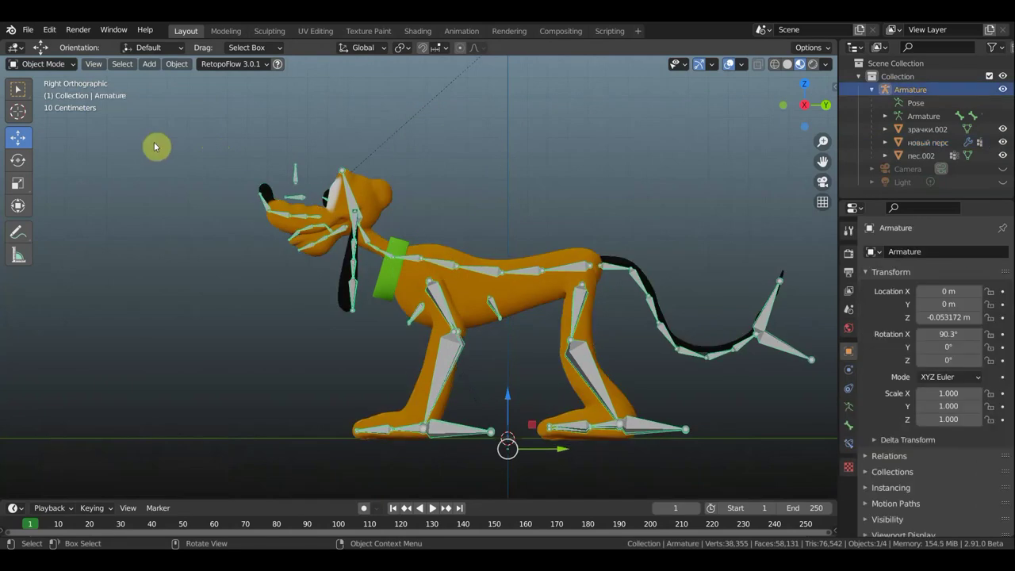
pyautogui.click(33, 61)
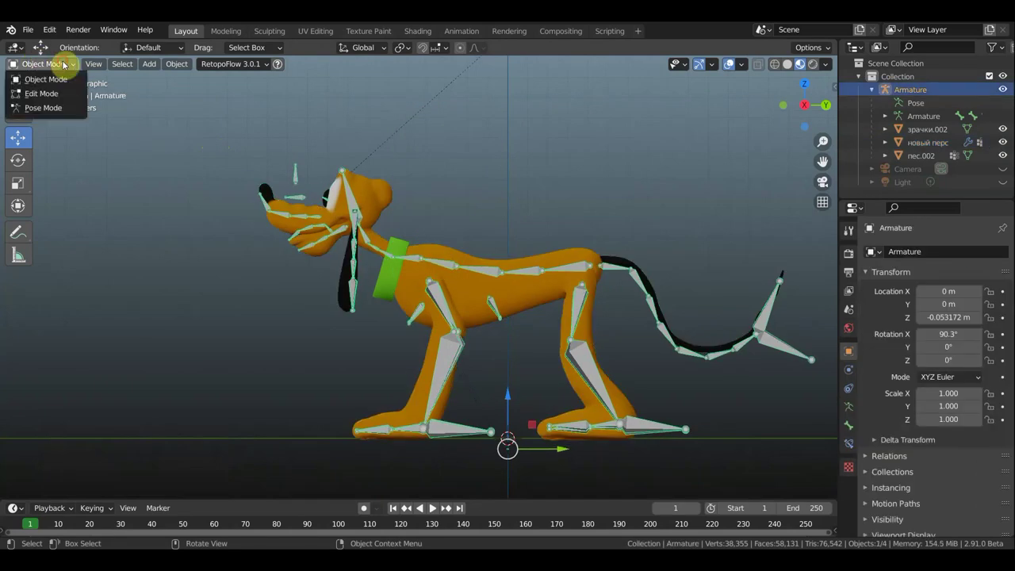
# - Put the Armature in Pose Mode, select the tail-root back bone, pass briefly through Edit Mode
pyautogui.click(44, 108)
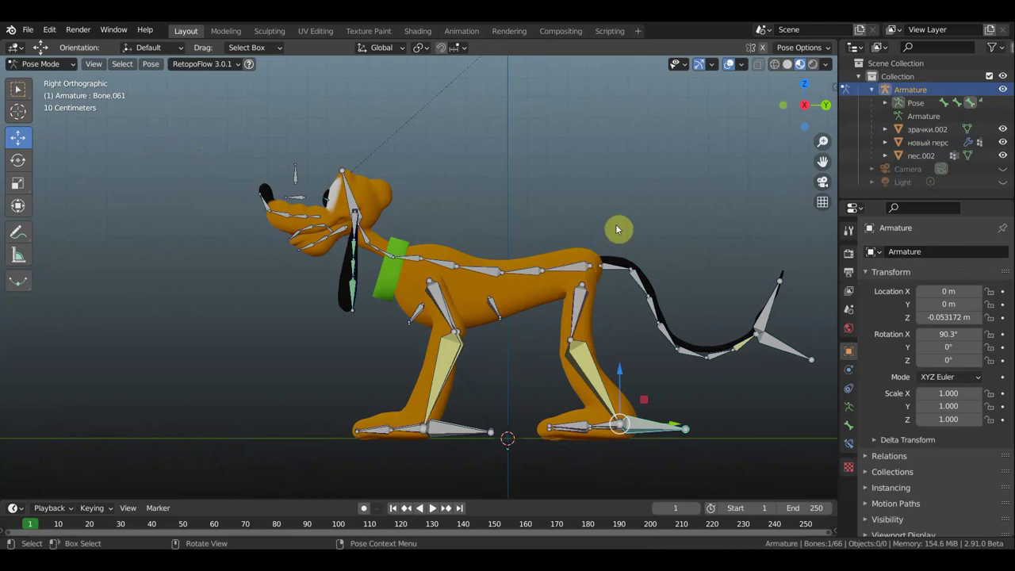
pyautogui.click(577, 256)
pyautogui.scroll(1, 428, 303)
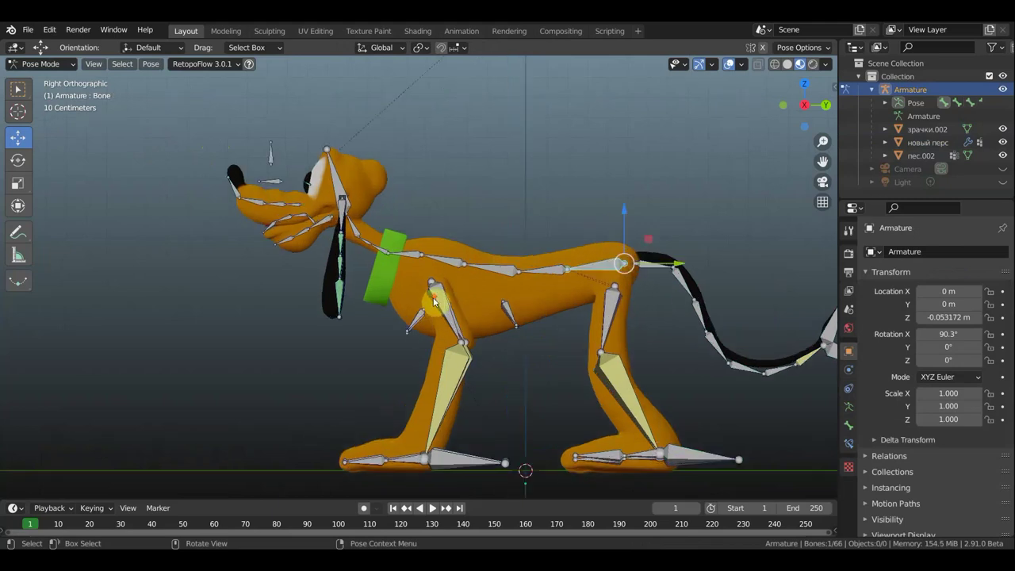
pyautogui.click(44, 62)
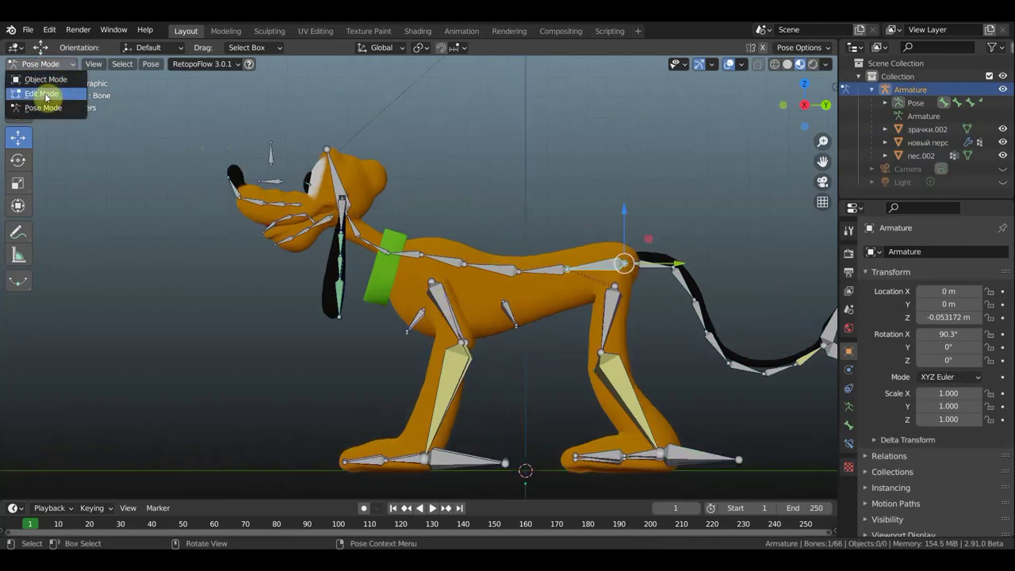
pyautogui.click(44, 93)
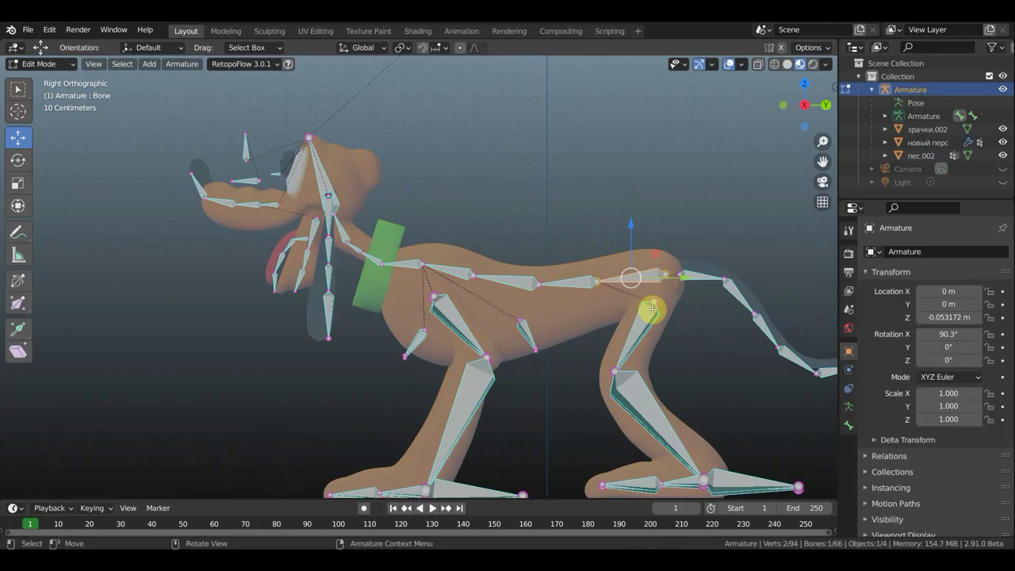
pyautogui.click(34, 65)
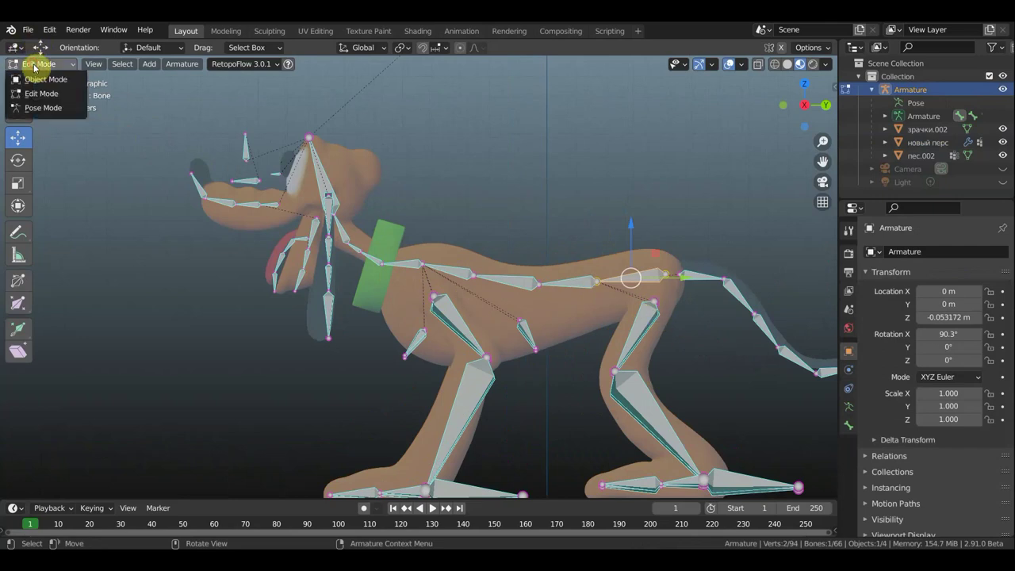
pyautogui.click(44, 108)
pyautogui.scroll(-2, 499, 238)
pyautogui.scroll(-1, 535, 268)
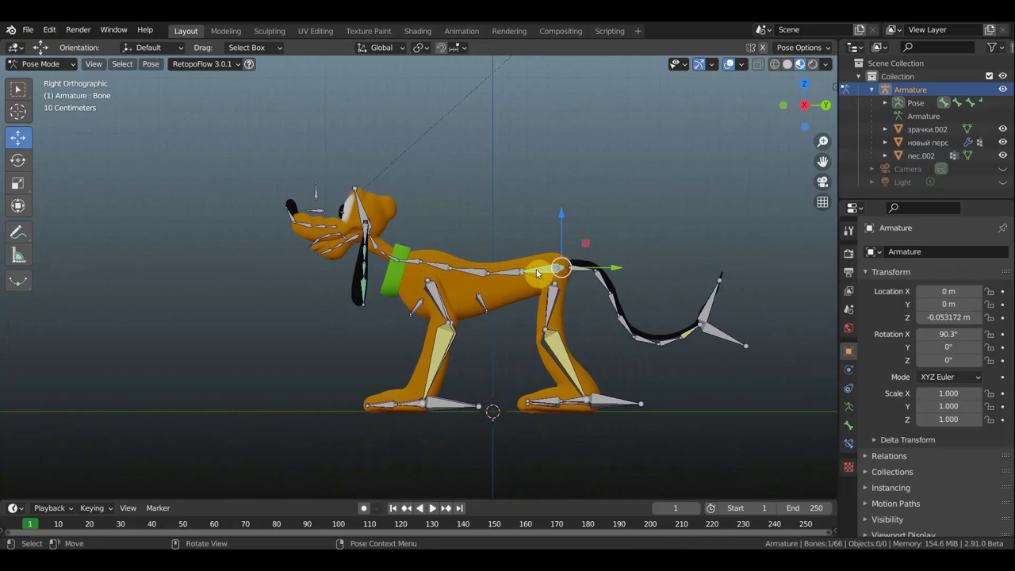
# - Shift the back bone slightly toward the head and rotate the neck bone to lower it
pyautogui.moveTo(528, 270)
pyautogui.mouseDown()
pyautogui.moveTo(494, 255)
pyautogui.moveTo(547, 234)
pyautogui.moveTo(516, 252)
pyautogui.moveTo(562, 307)
pyautogui.moveTo(518, 275)
pyautogui.moveTo(529, 270)
pyautogui.mouseUp()
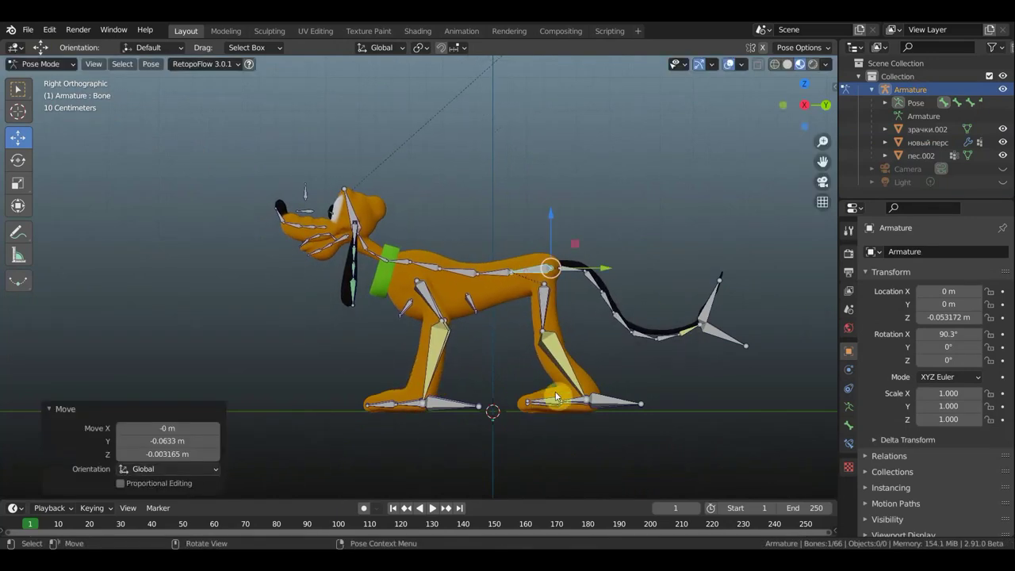
pyautogui.click(372, 252)
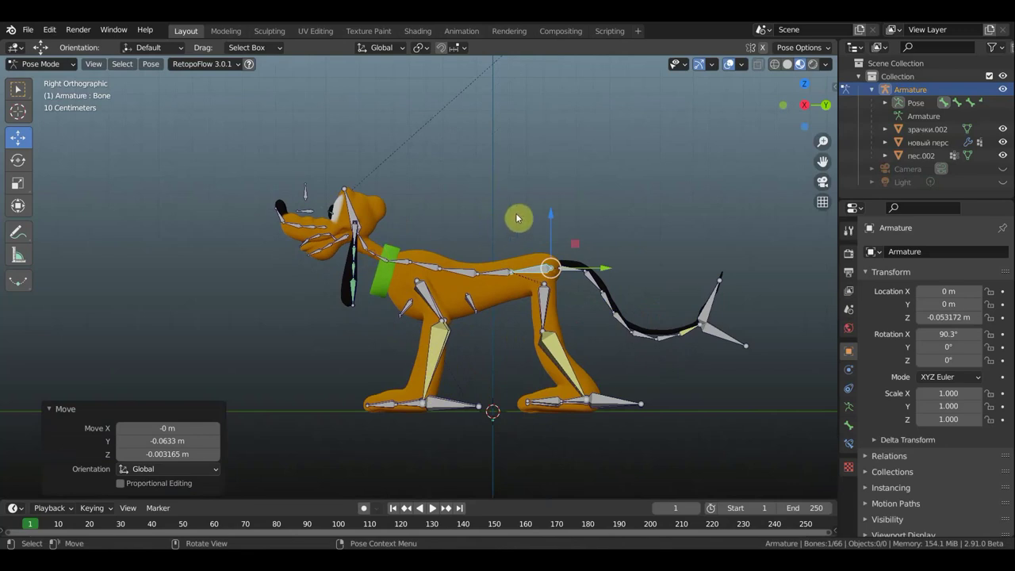
pyautogui.press('r')
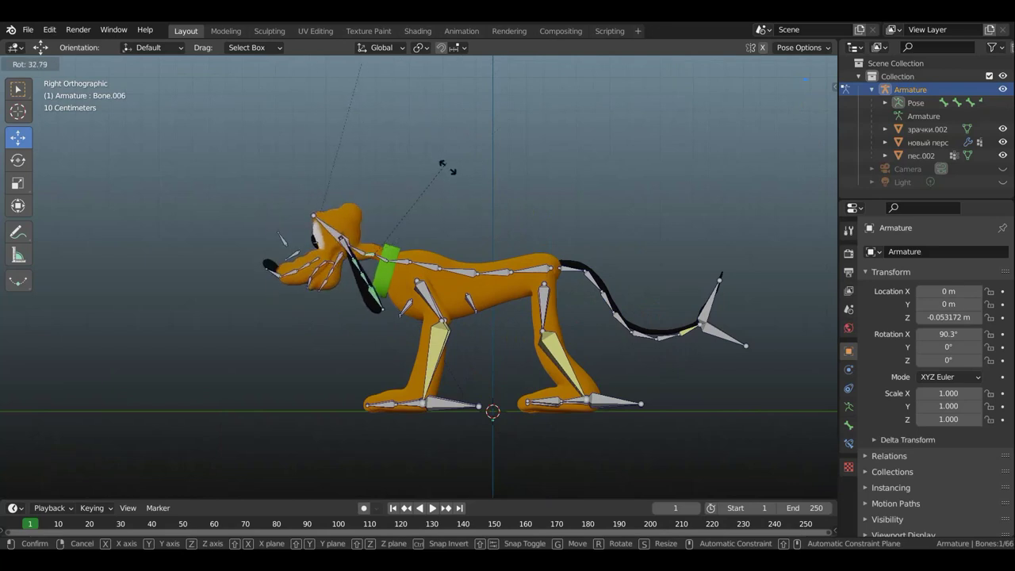
pyautogui.click(487, 219)
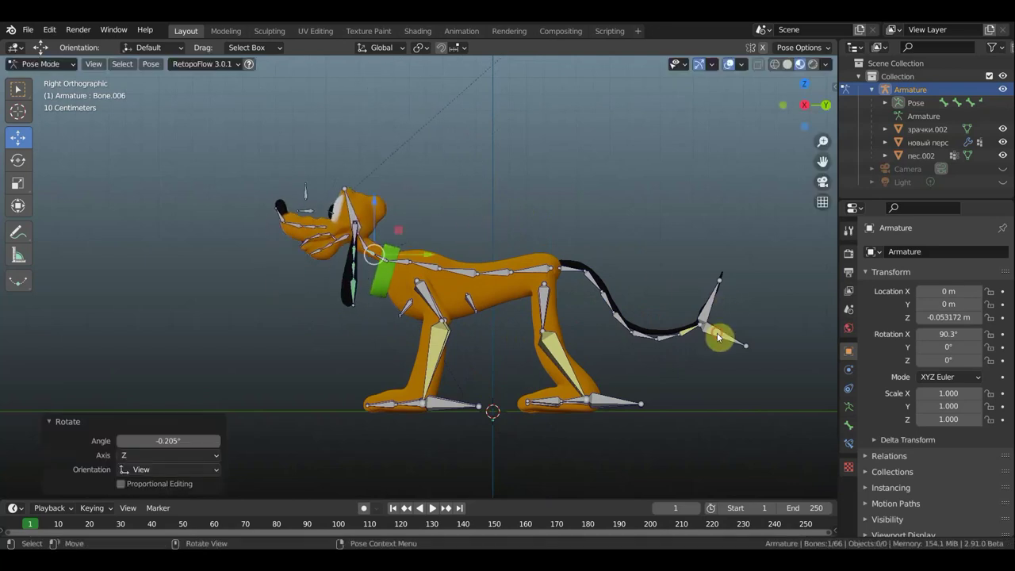
# - Raise tail tip Bone.042 about 0.61 m and tilt head bone Bone.008 up 15.5°
pyautogui.moveTo(718, 332)
pyautogui.mouseDown()
pyautogui.moveTo(718, 304)
pyautogui.moveTo(662, 229)
pyautogui.moveTo(705, 294)
pyautogui.moveTo(671, 338)
pyautogui.moveTo(714, 233)
pyautogui.moveTo(749, 328)
pyautogui.moveTo(696, 294)
pyautogui.moveTo(693, 222)
pyautogui.moveTo(704, 231)
pyautogui.mouseUp()
pyautogui.click(350, 207)
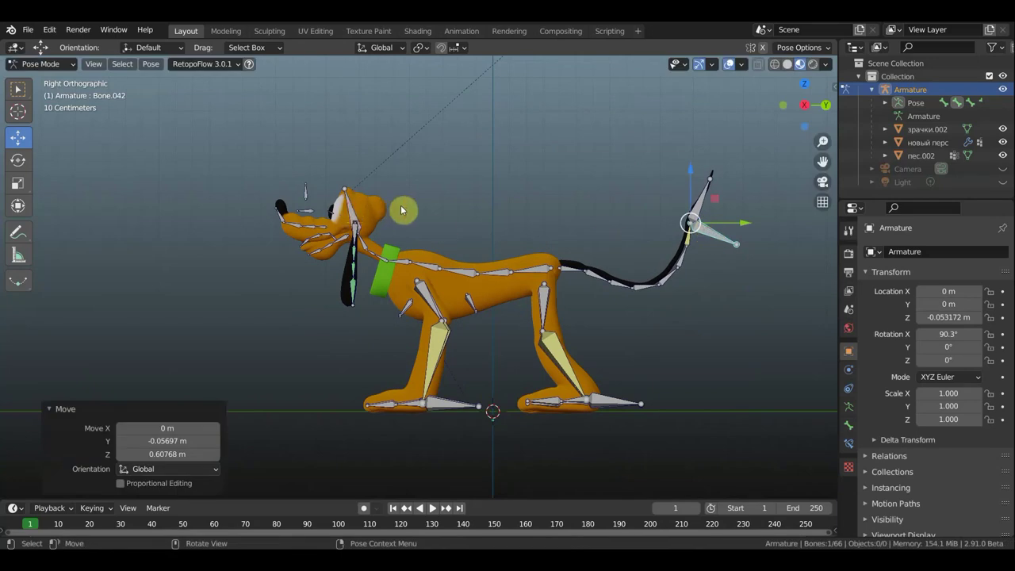
pyautogui.press('r')
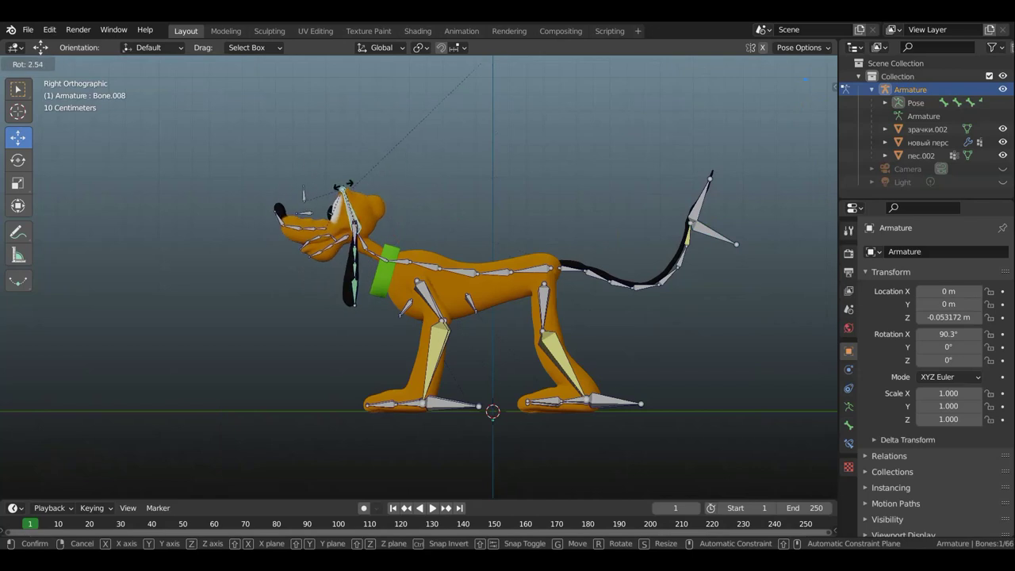
pyautogui.click(343, 189)
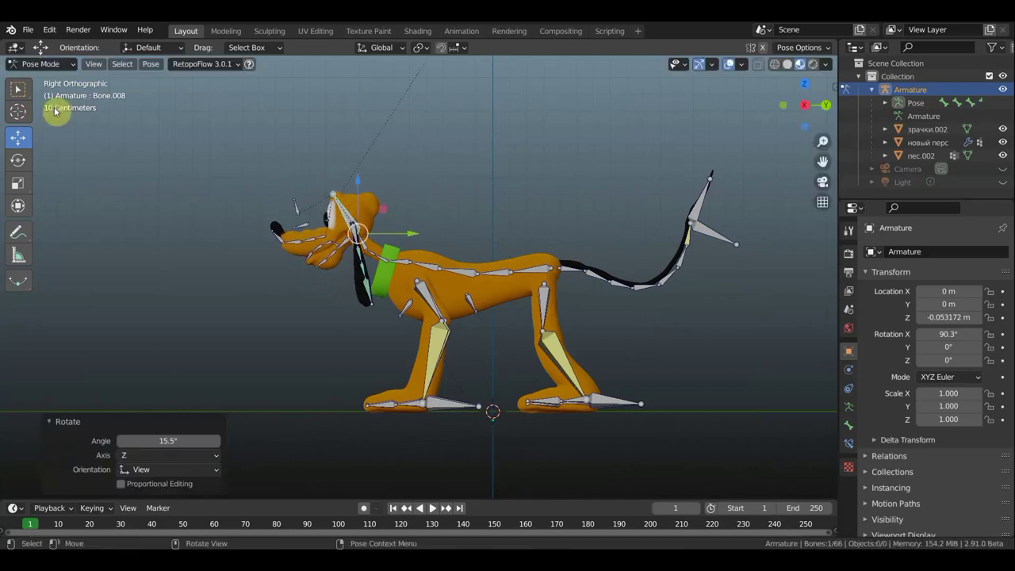